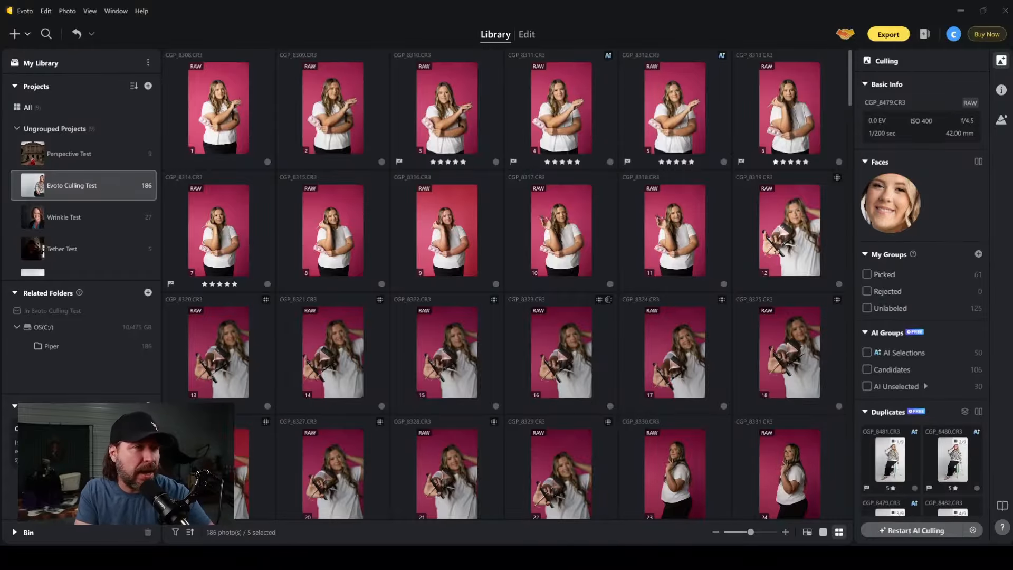
# Look through the photos of the Evoto Culling Test project and return to the start of the set.
pyautogui.scroll(-2, 559, 116)
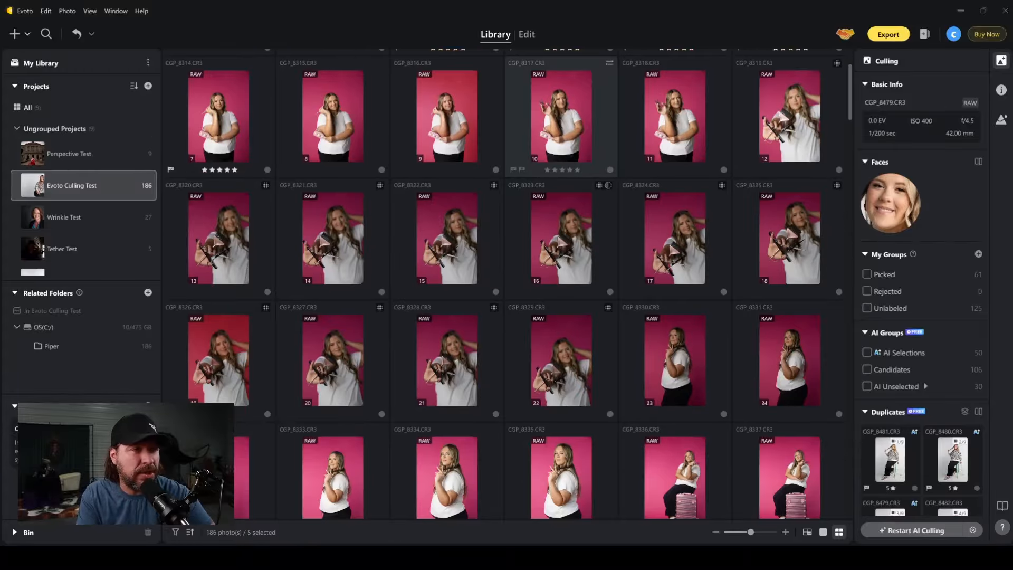
pyautogui.scroll(-4, 560, 116)
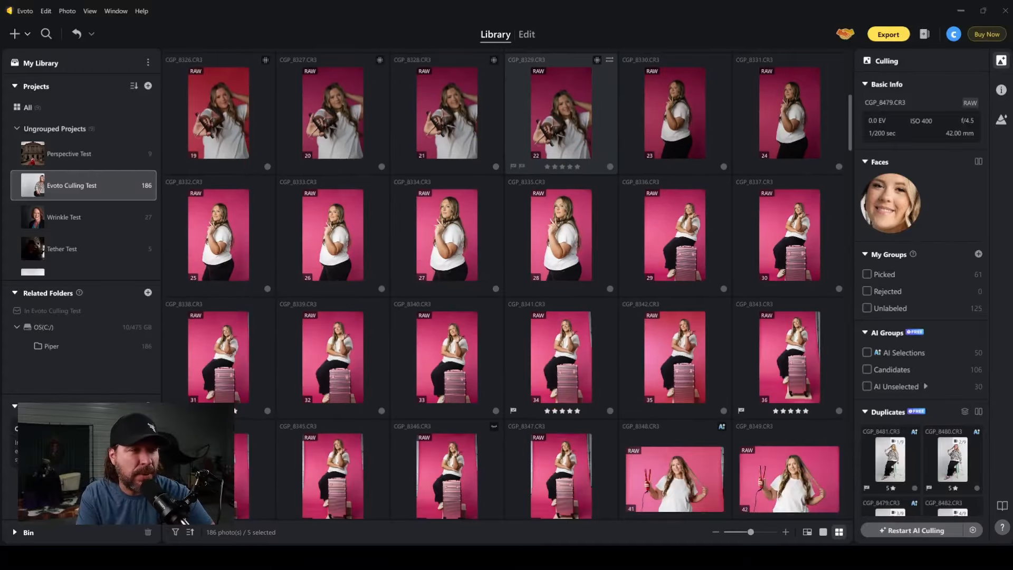
pyautogui.scroll(-3, 561, 116)
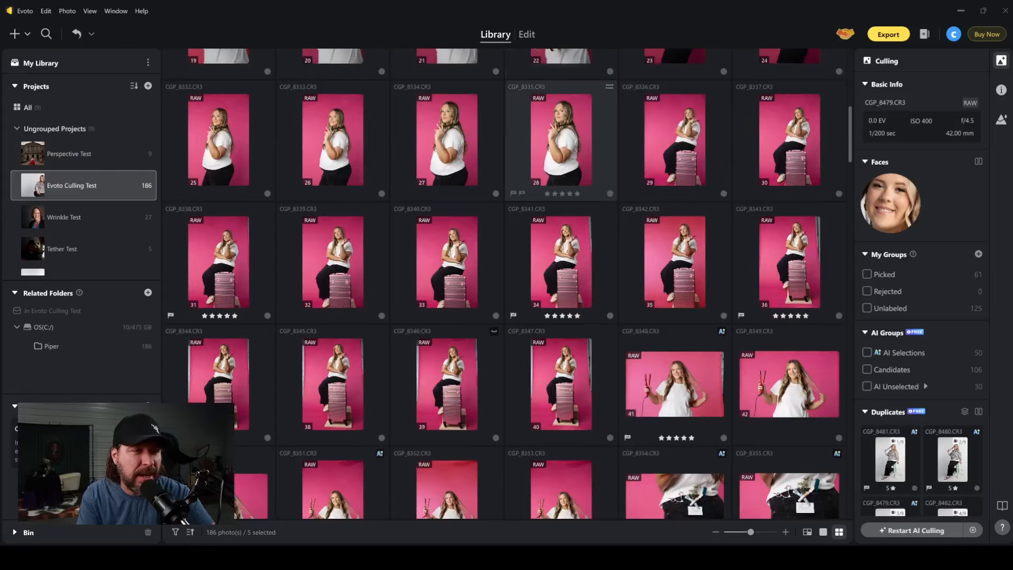
pyautogui.scroll(-5, 560, 211)
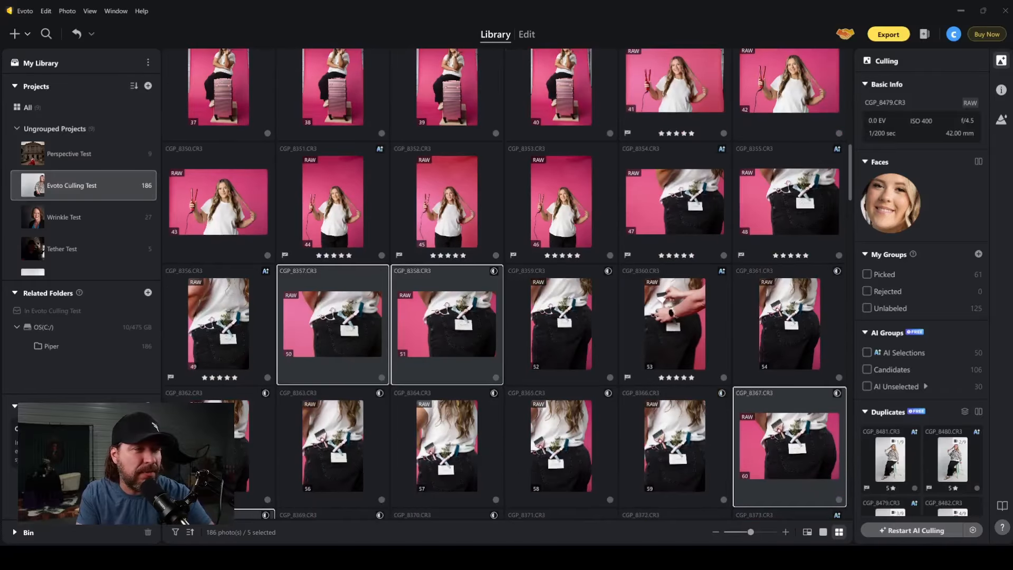
pyautogui.scroll(-5, 560, 248)
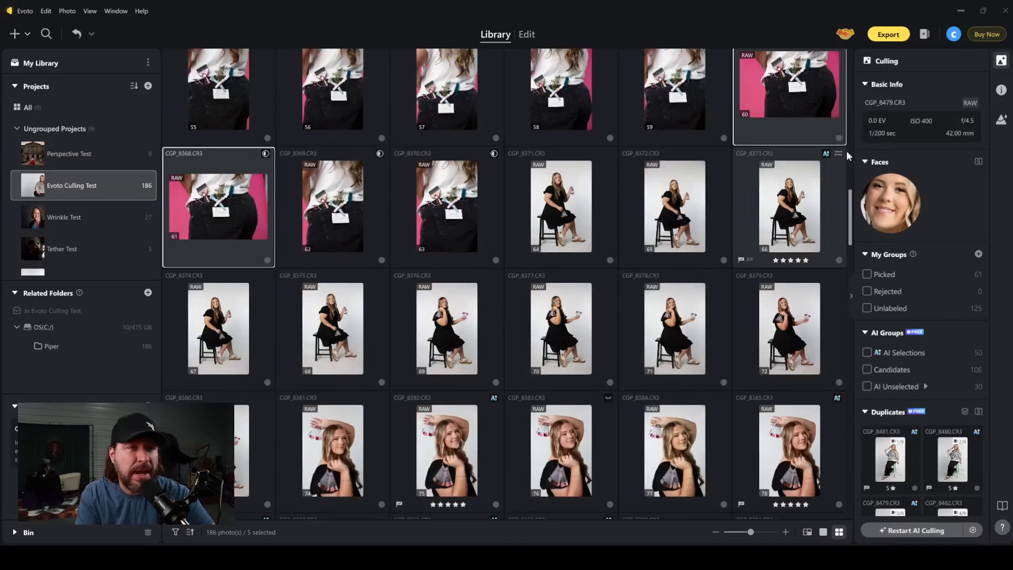
pyautogui.moveTo(846, 151); pyautogui.dragTo(849, 62)
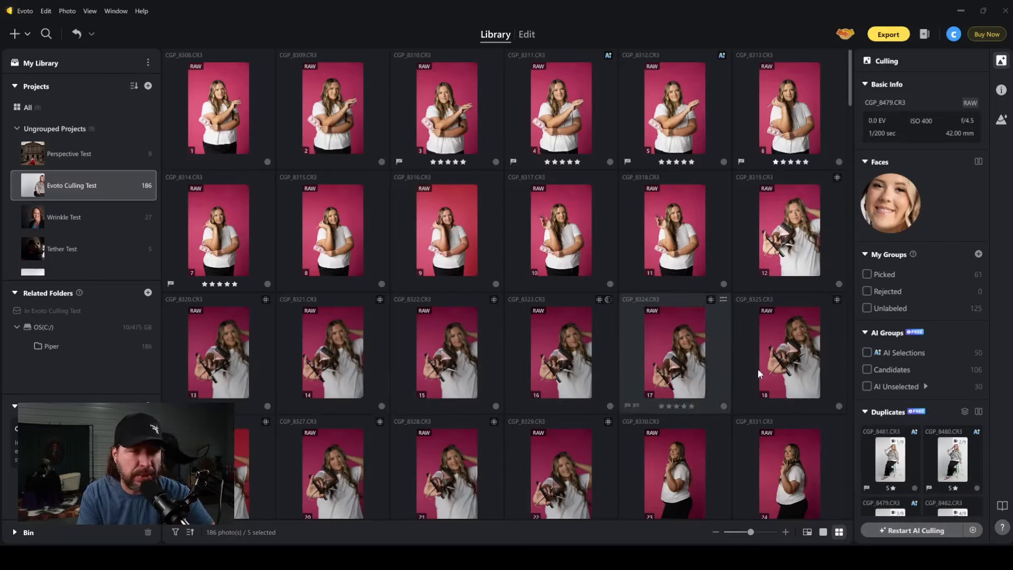
# Review the AI culling preferences, including the event types and detection settings, with Headshots as event type, and cancel without culling again.
pyautogui.click(914, 529)
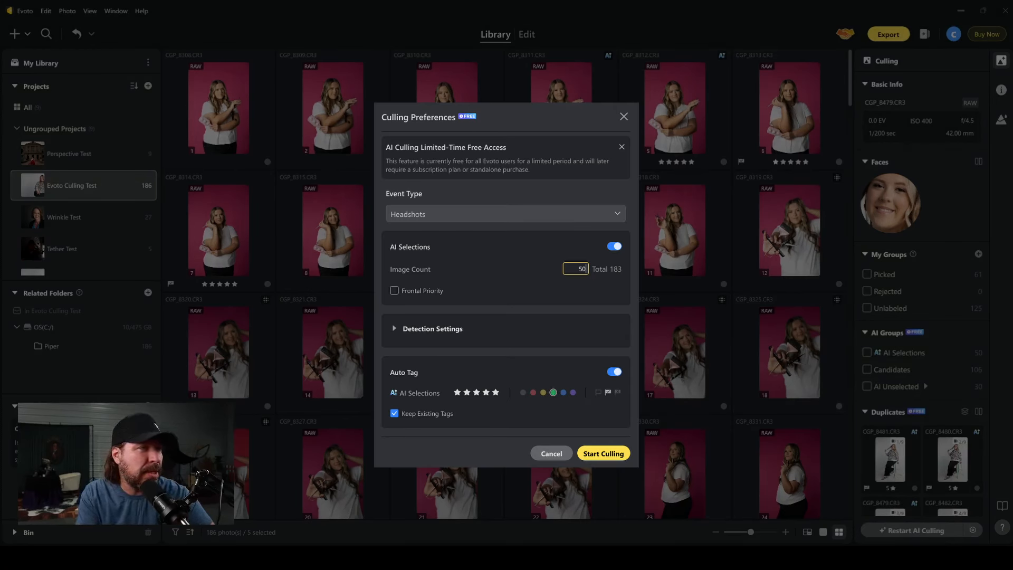
pyautogui.click(505, 213)
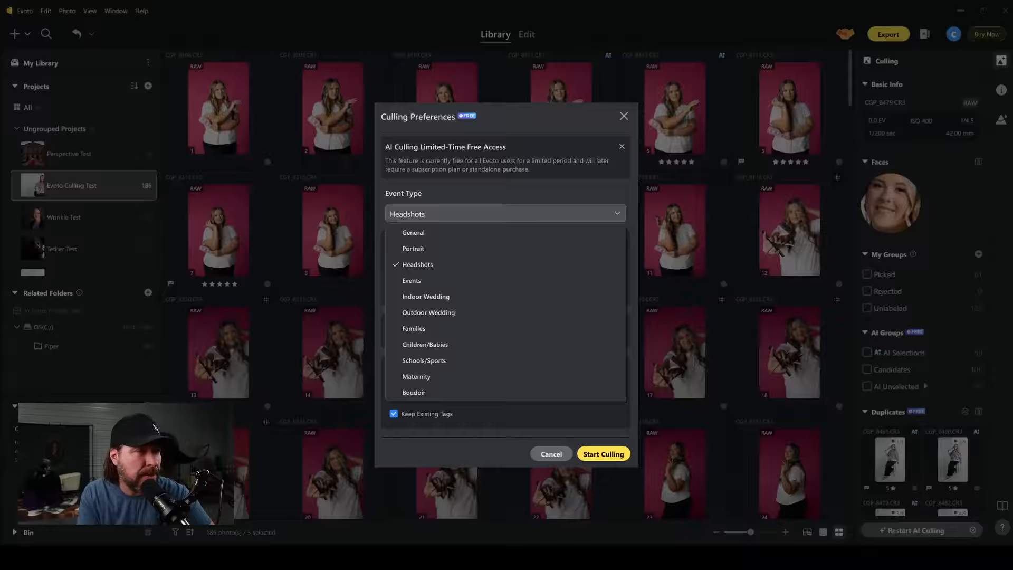
pyautogui.click(417, 264)
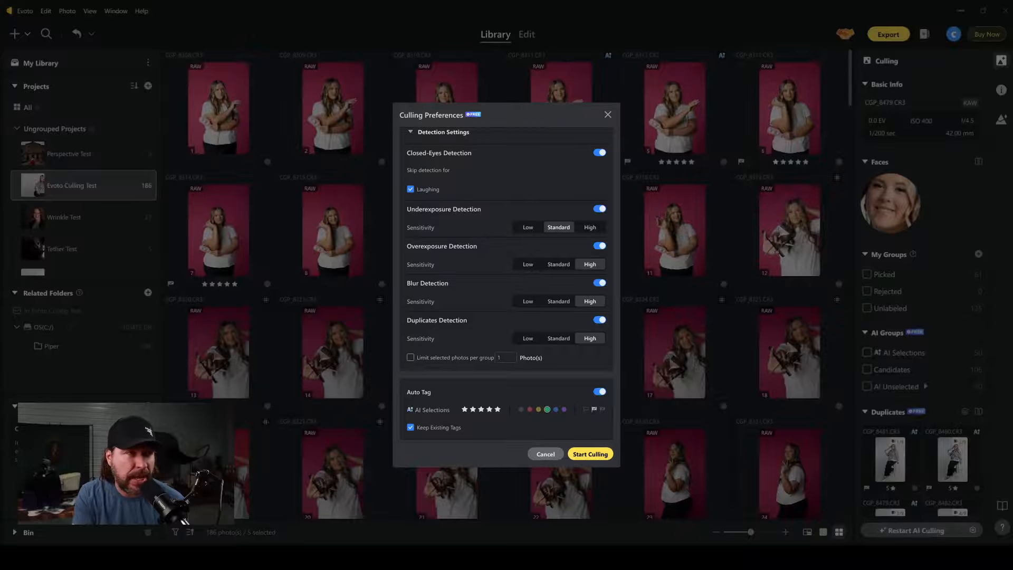
pyautogui.click(546, 454)
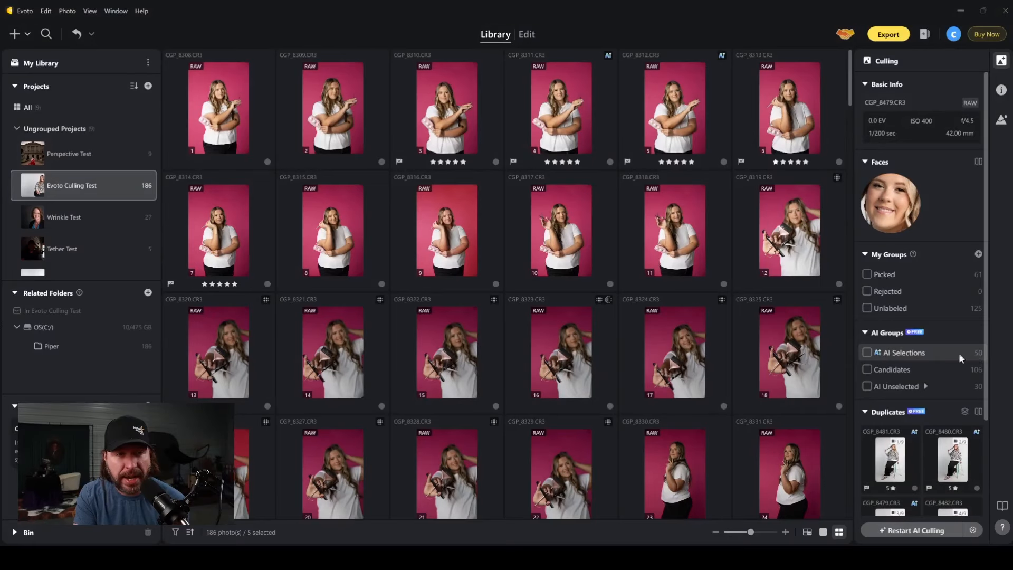
# Filter the project to the AI Selections group and select the seated photos CGP_8398 through CGP_8402.
pyautogui.click(868, 352)
pyautogui.scroll(2, 492, 294)
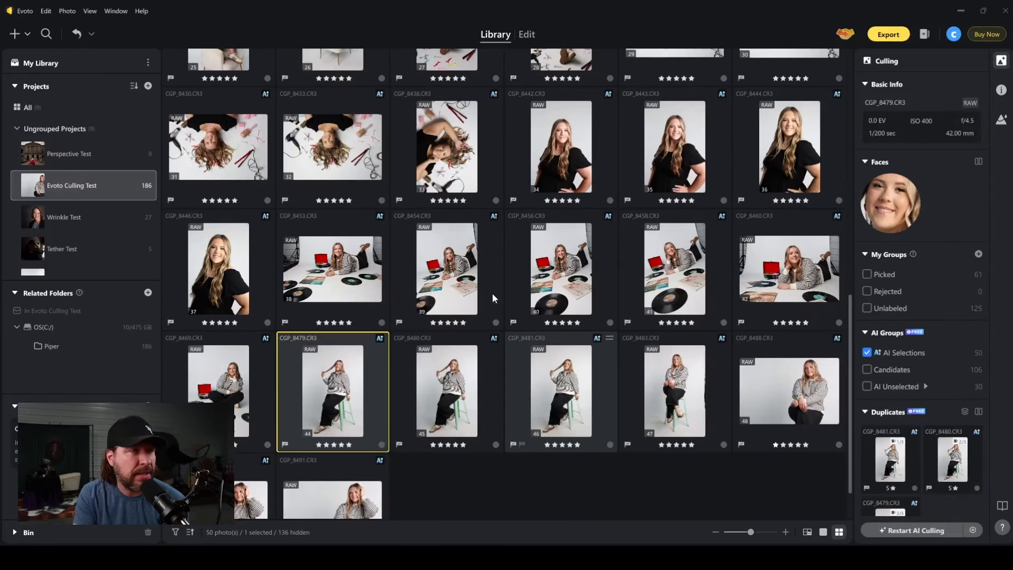
pyautogui.scroll(3, 492, 293)
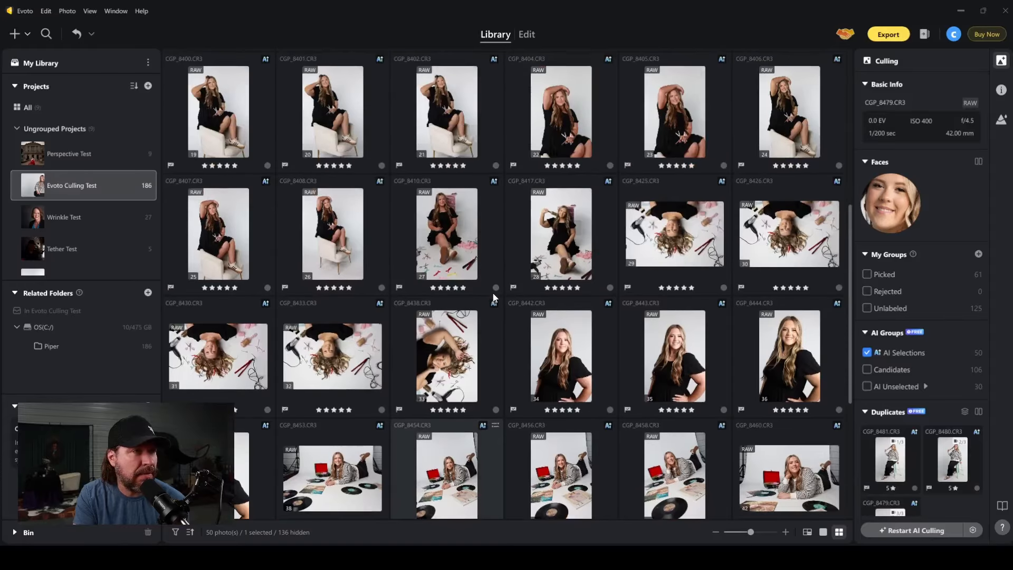
pyautogui.scroll(2, 492, 297)
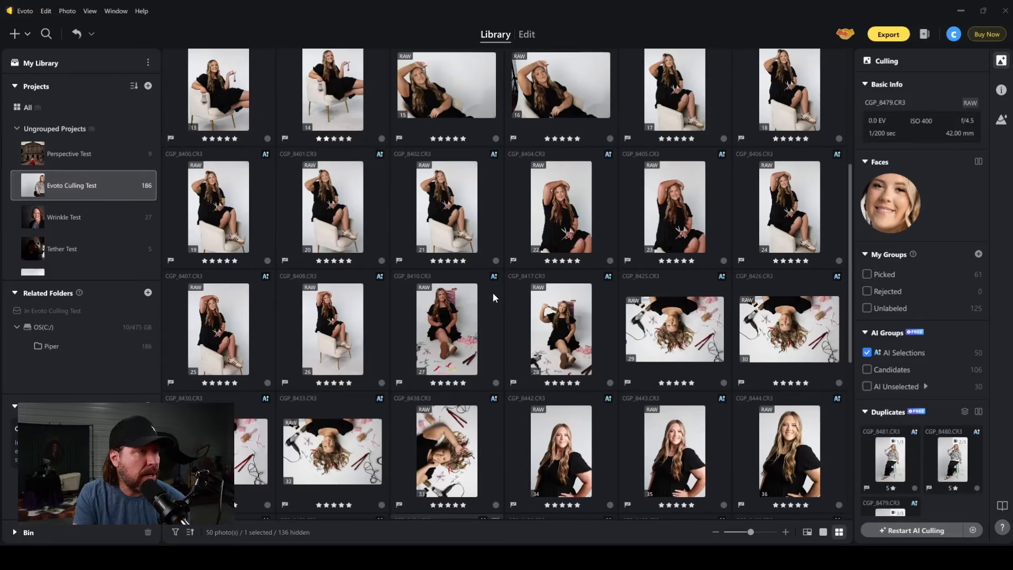
pyautogui.scroll(1, 493, 293)
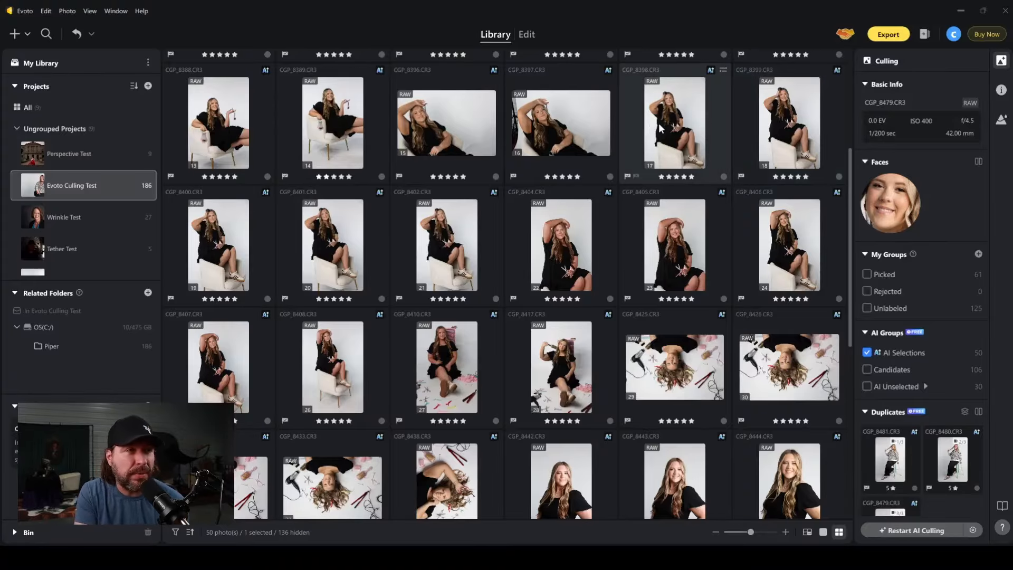
pyautogui.click(628, 125)
pyautogui.keyDown('shift'); pyautogui.click(482, 246); pyautogui.keyUp('shift')
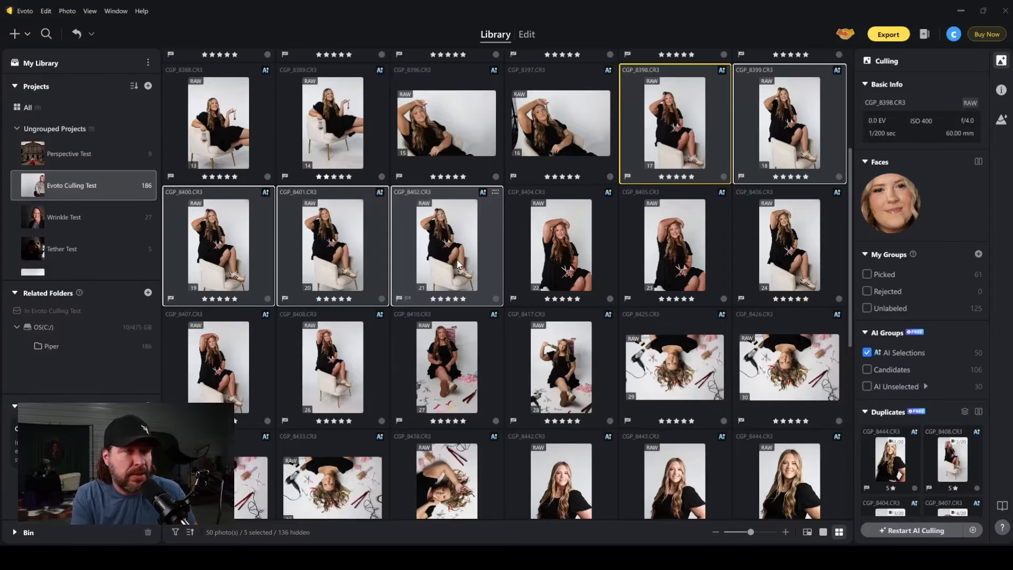
# Select the similar arm-over-head portraits CGP_8382, CGP_8385 and CGP_8386 one after another to compare them.
pyautogui.scroll(1, 580, 196)
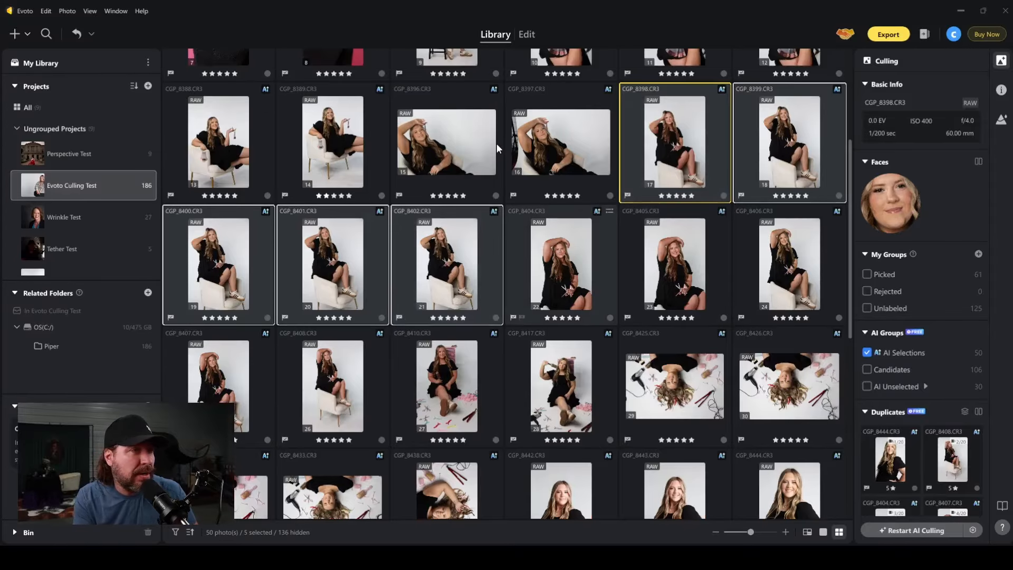
pyautogui.scroll(3, 480, 183)
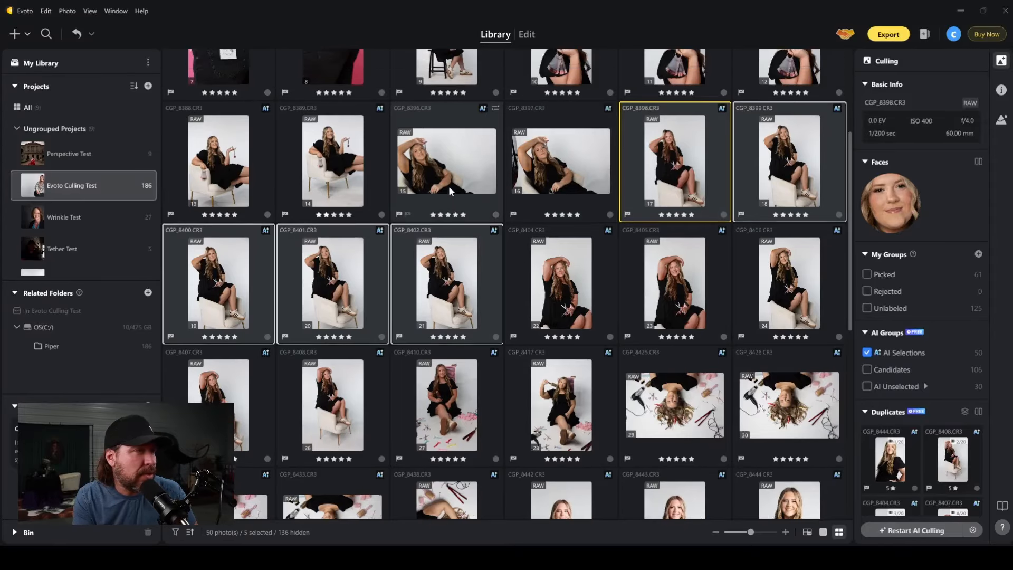
pyautogui.scroll(2, 549, 202)
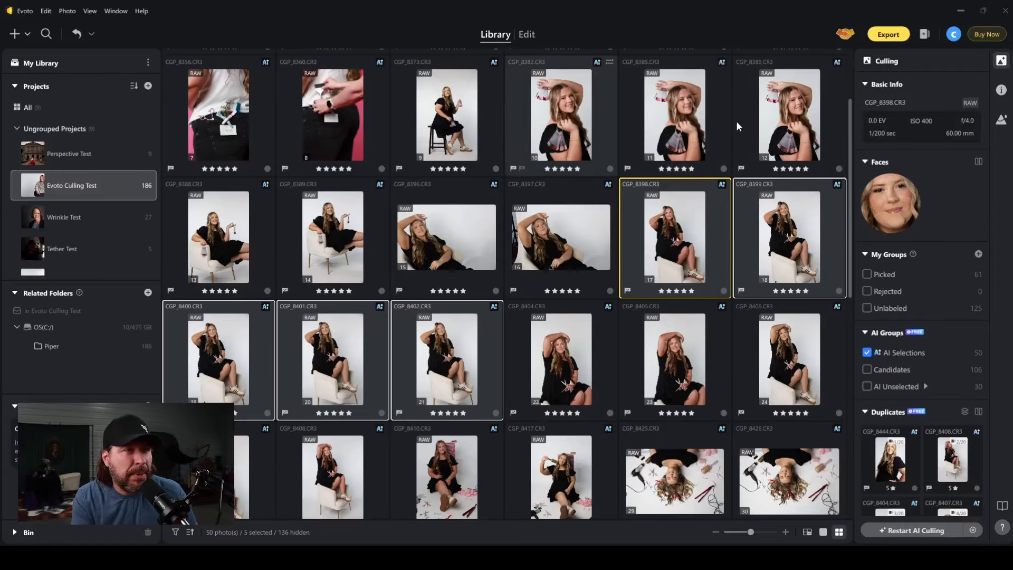
pyautogui.scroll(1, 633, 126)
pyautogui.click(564, 126)
pyautogui.click(672, 128)
pyautogui.click(780, 129)
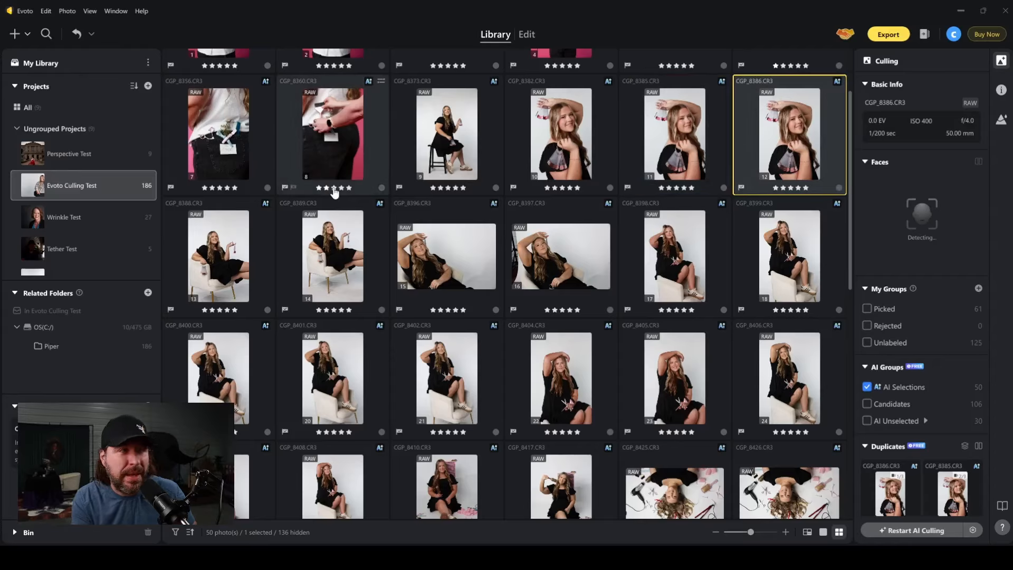
# Select the detail photo CGP_8360 near the start of the AI selections.
pyautogui.scroll(4, 333, 193)
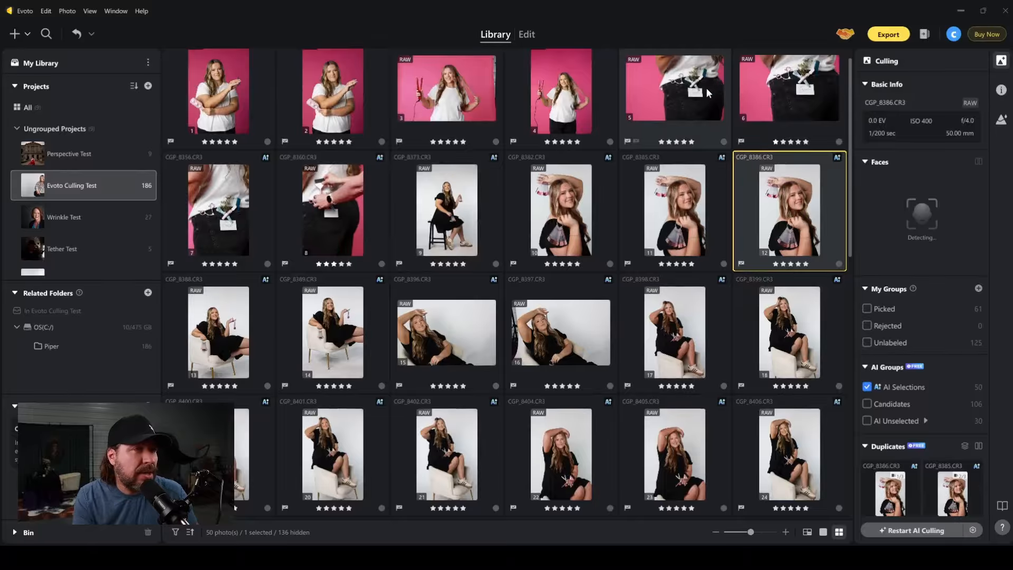
pyautogui.scroll(1, 706, 88)
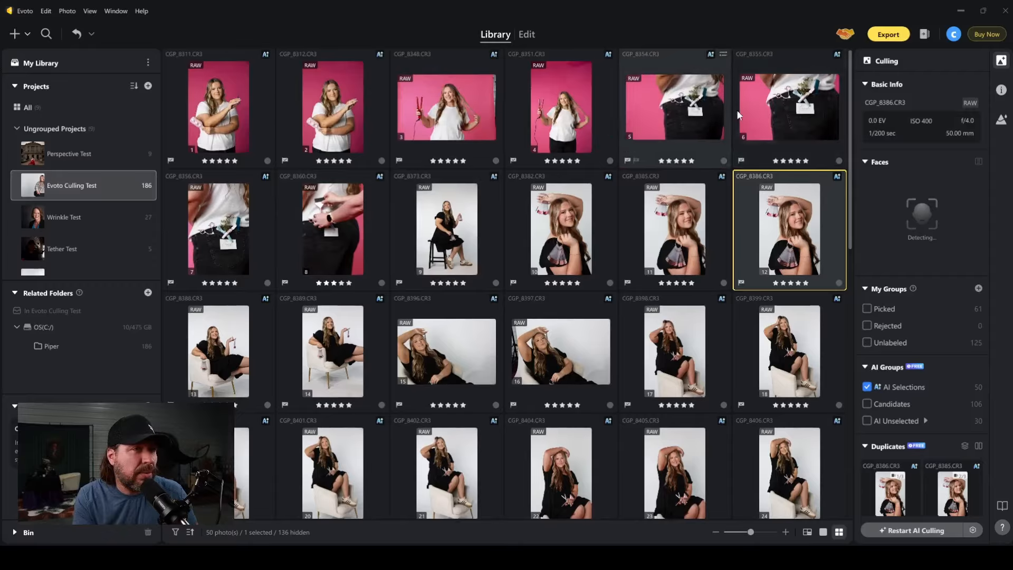
pyautogui.click(336, 238)
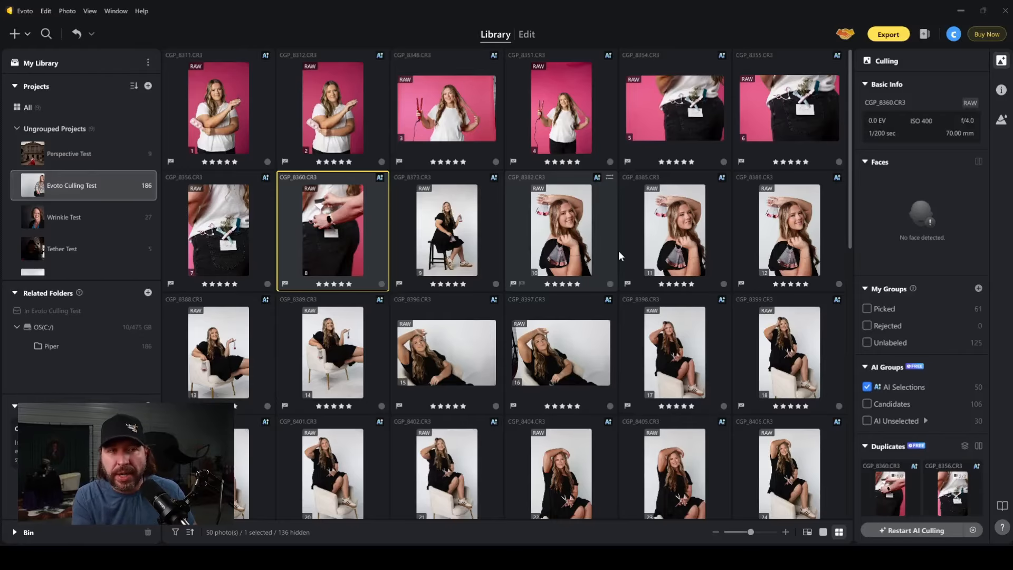
# Review the AI selections, select the overhead photos CGP_8425 through CGP_8433, and select only CGP_8438.
pyautogui.scroll(-2, 622, 258)
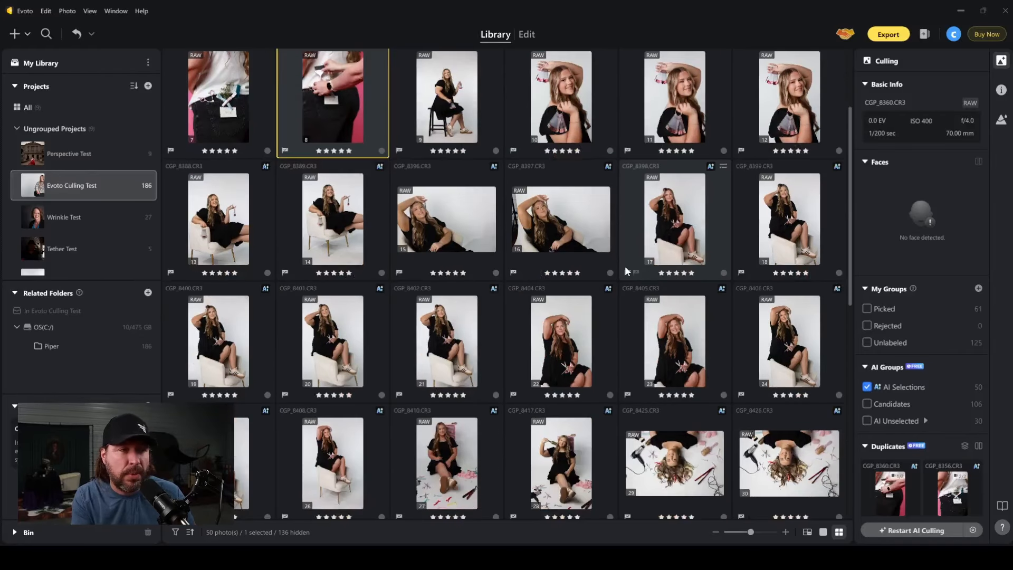
pyautogui.scroll(-3, 625, 264)
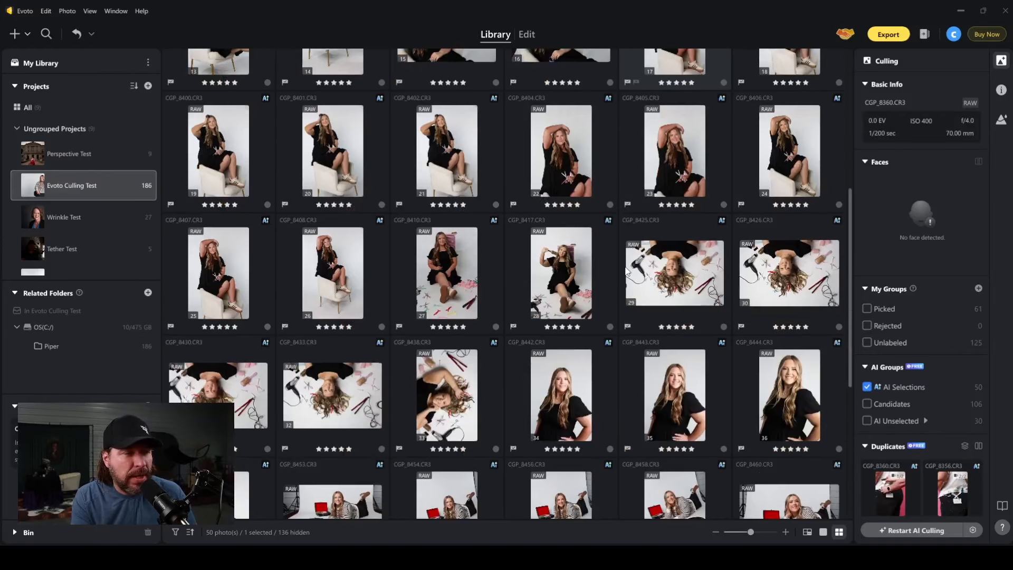
pyautogui.scroll(6, 413, 157)
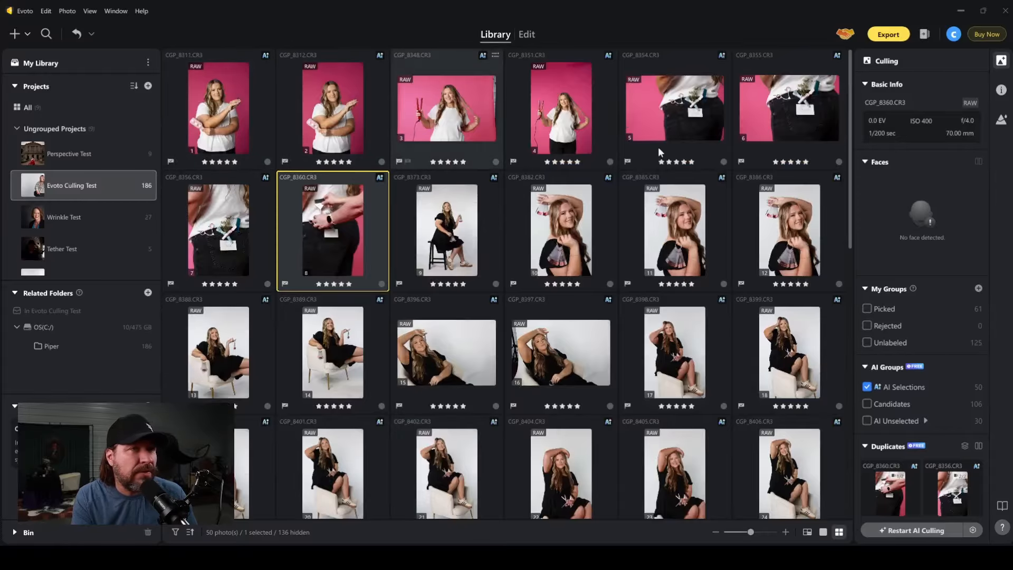
pyautogui.scroll(-5, 667, 154)
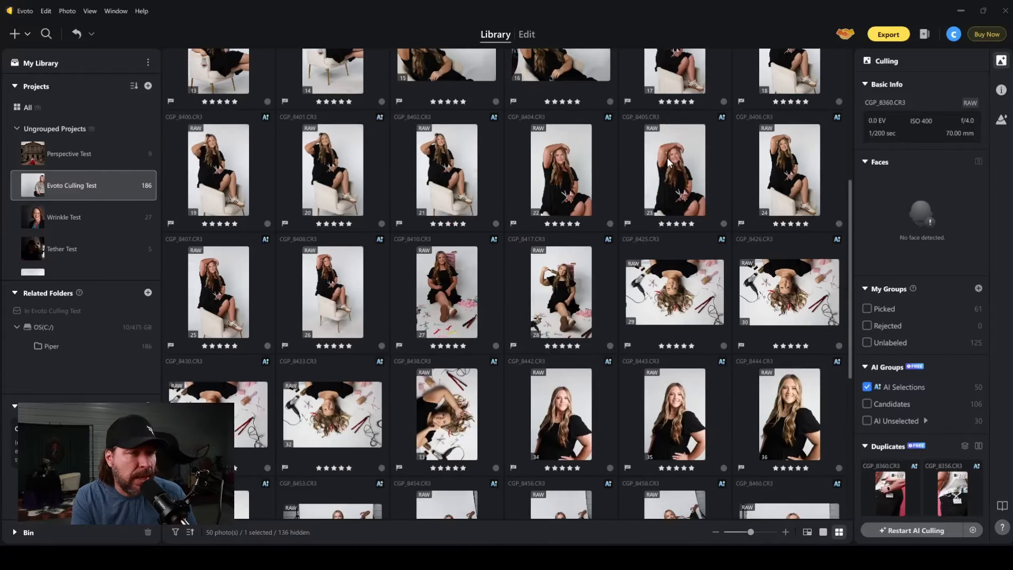
pyautogui.scroll(-4, 666, 157)
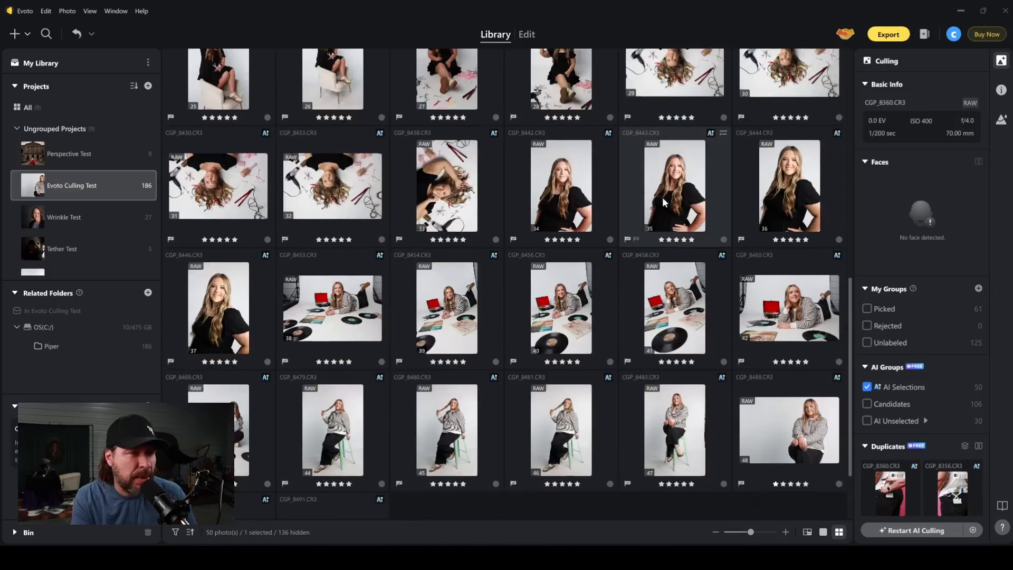
pyautogui.scroll(-2, 662, 203)
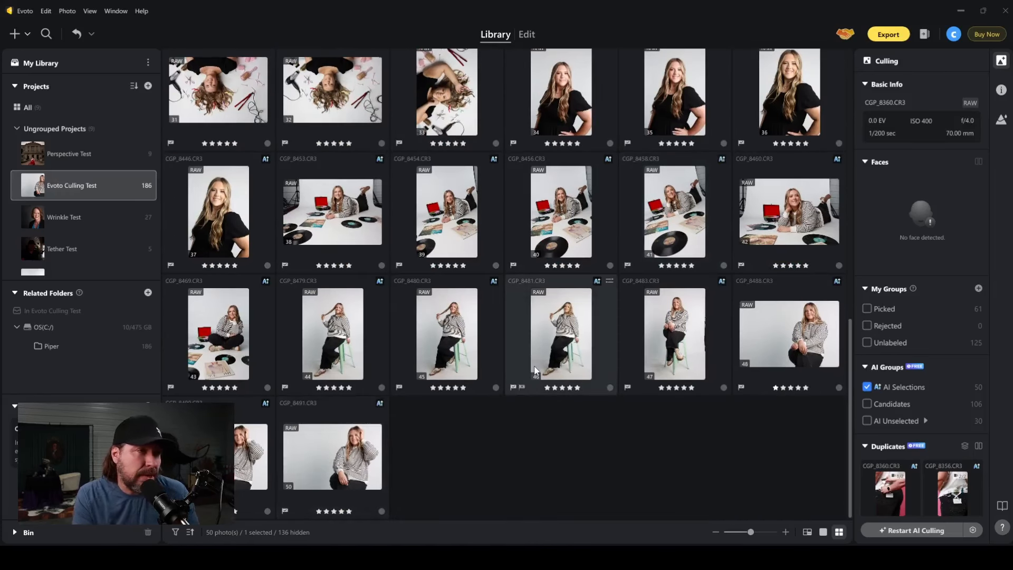
pyautogui.scroll(3, 533, 369)
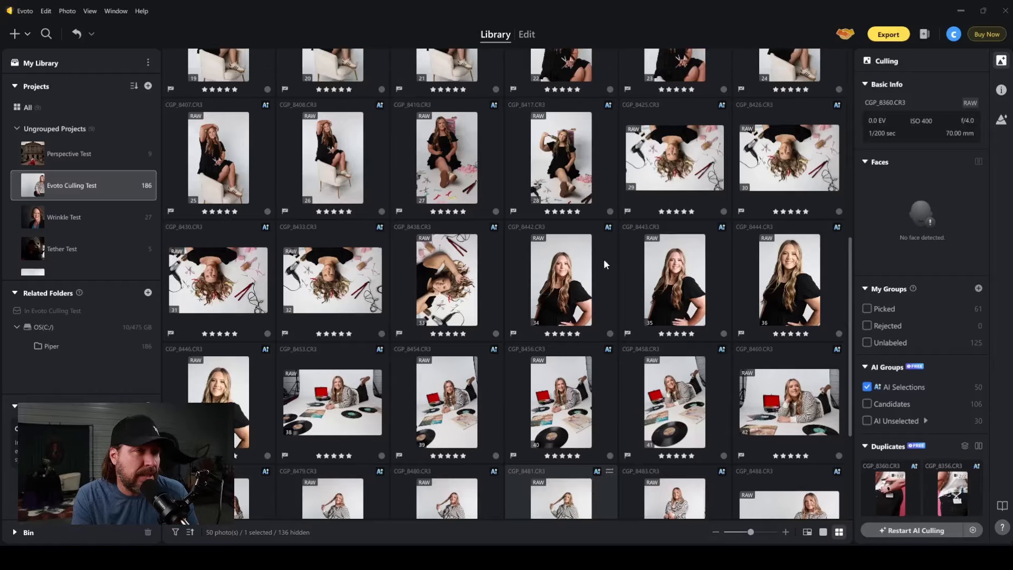
pyautogui.click(680, 151)
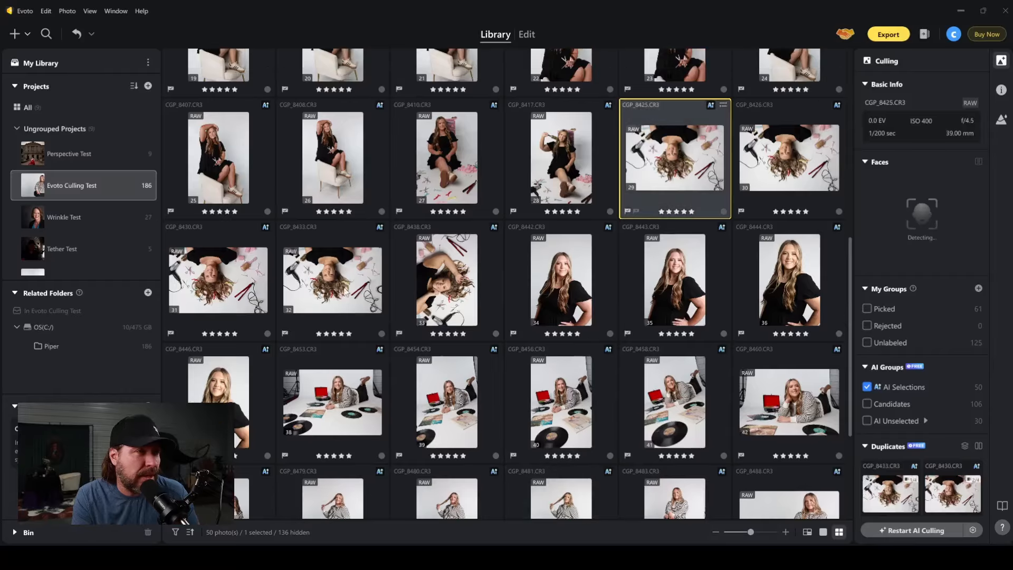
pyautogui.keyDown('shift'); pyautogui.click(307, 294); pyautogui.keyUp('shift')
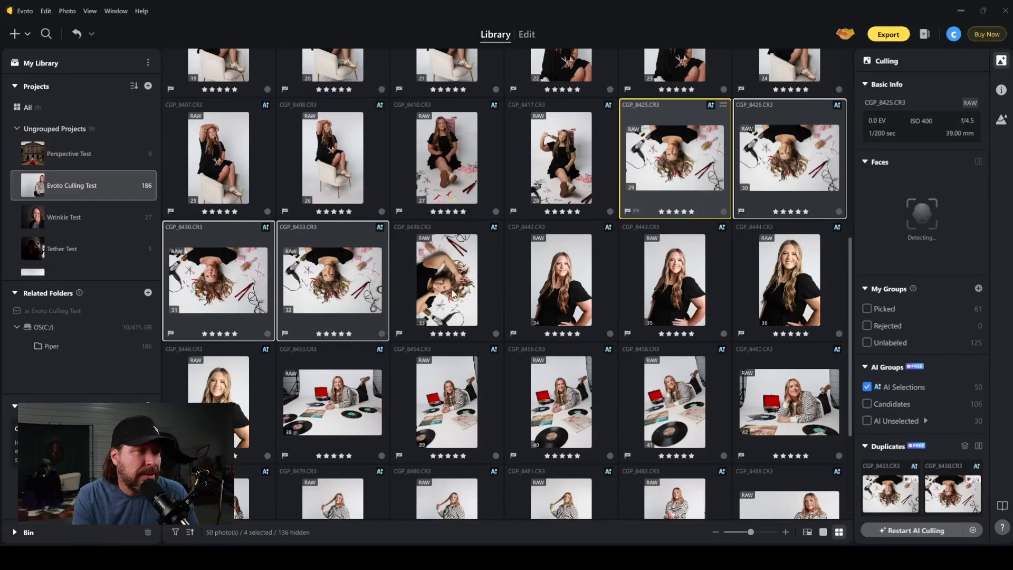
pyautogui.click(450, 293)
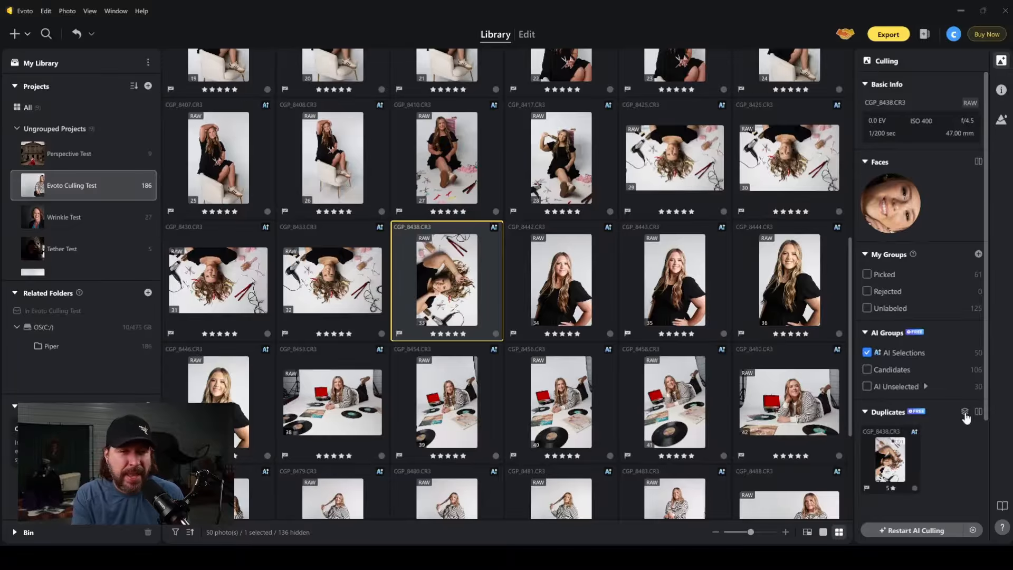
# Show the AI selections by duplicate groups and advance through the groups to photo CGP_8351.
pyautogui.click(964, 412)
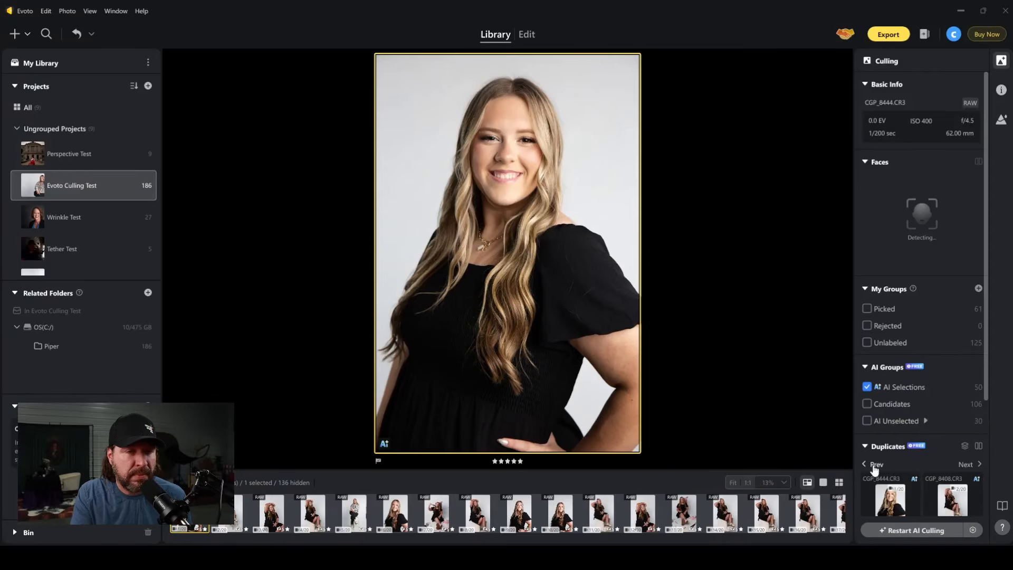
pyautogui.click(969, 464)
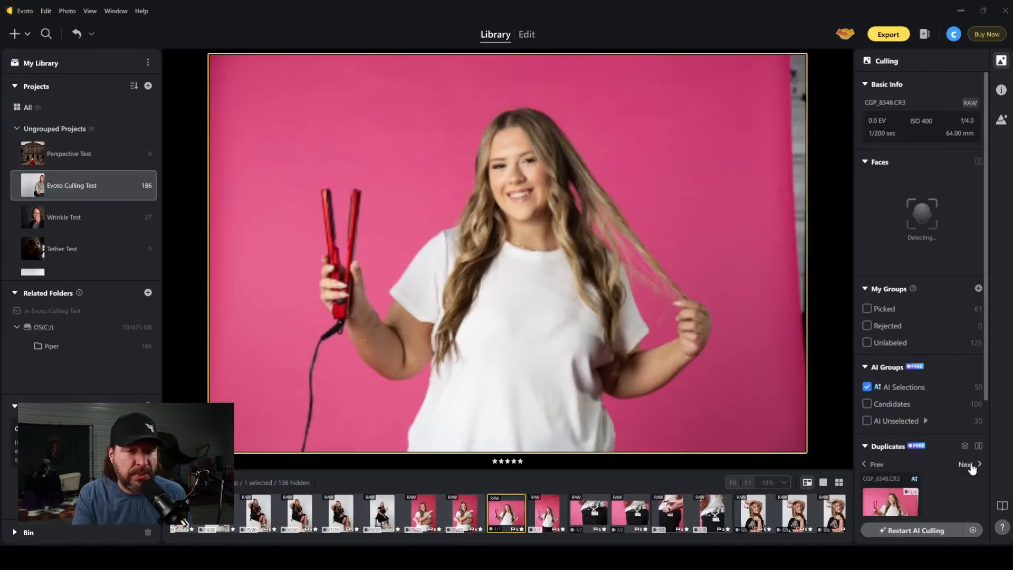
pyautogui.click(969, 465)
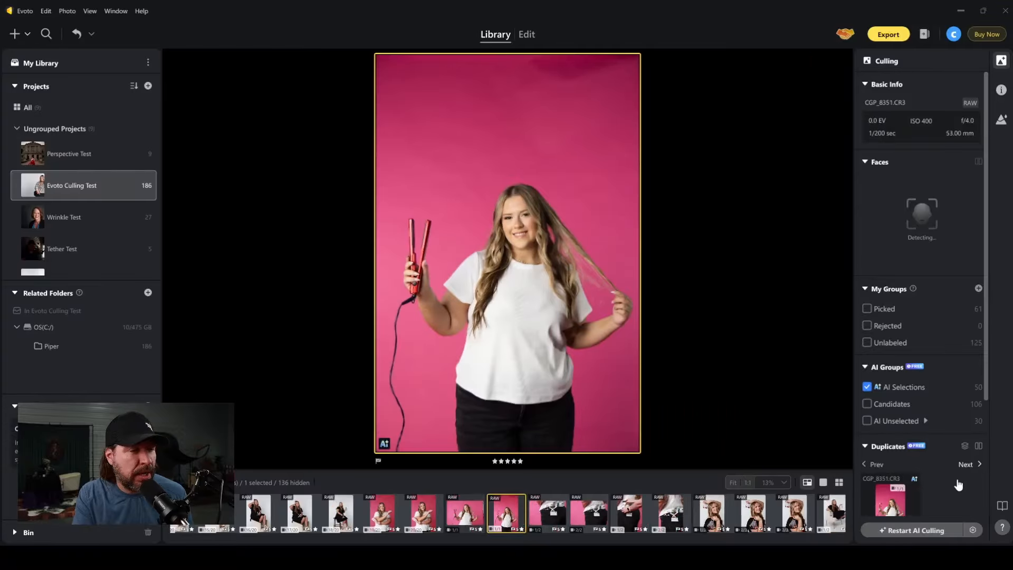
# Advance through the remaining duplicate groups of the AI selections, from CGP_8351 past the overhead photos to the record-player photos after CGP_8453.
pyautogui.scroll(-1, 949, 486)
pyautogui.moveTo(986, 407); pyautogui.dragTo(987, 507)
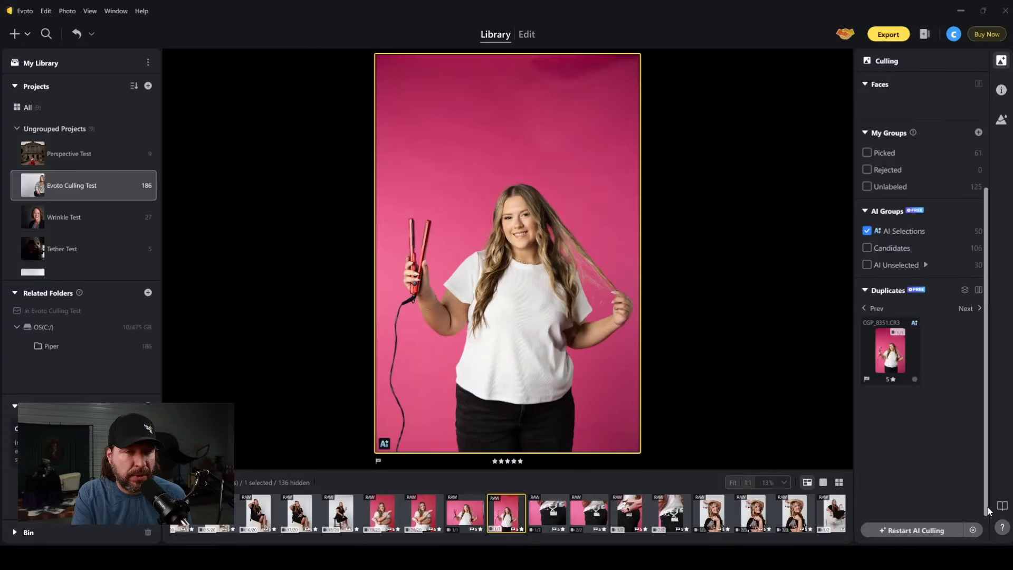
pyautogui.click(970, 310)
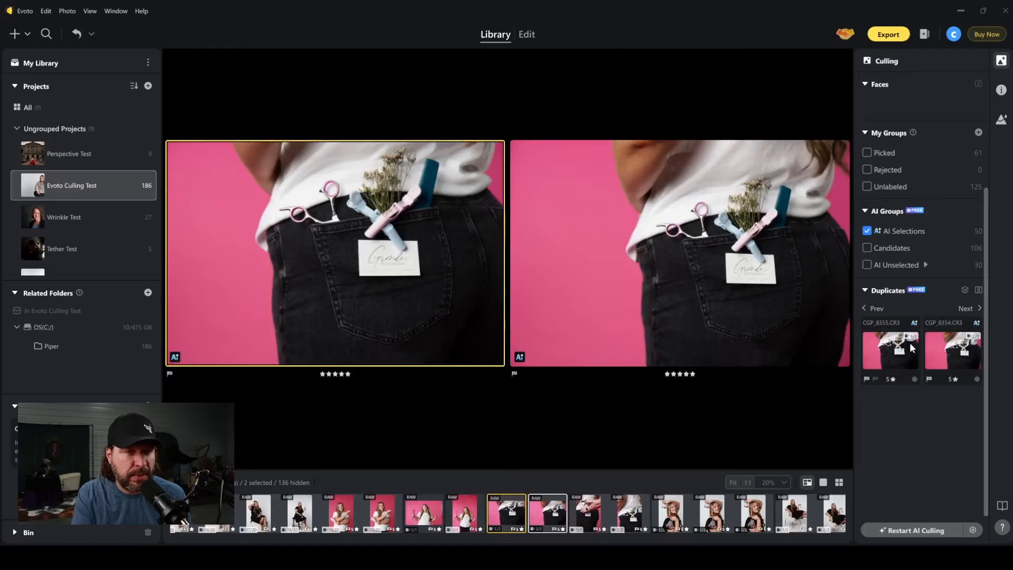
pyautogui.click(971, 309)
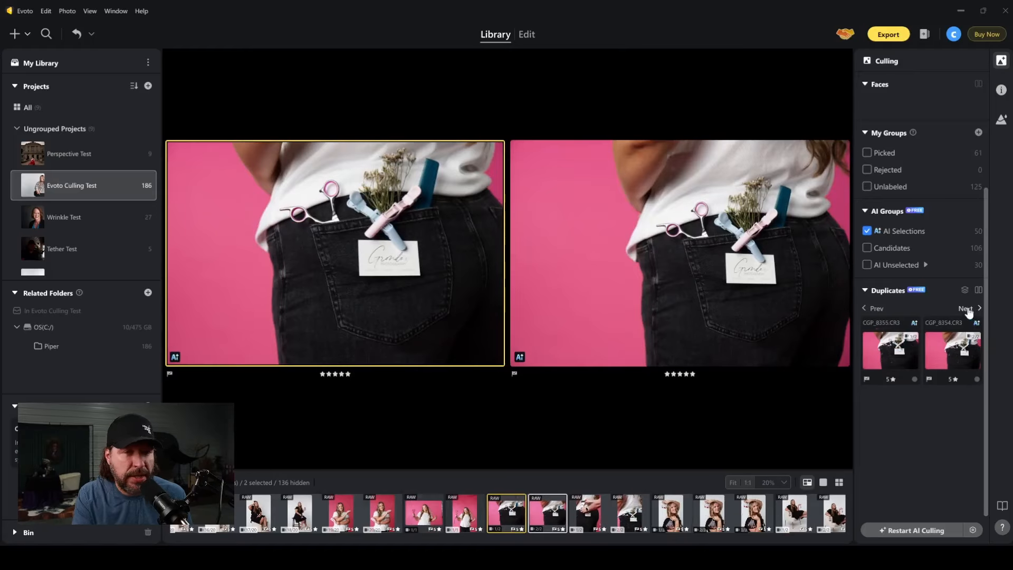
pyautogui.click(969, 311)
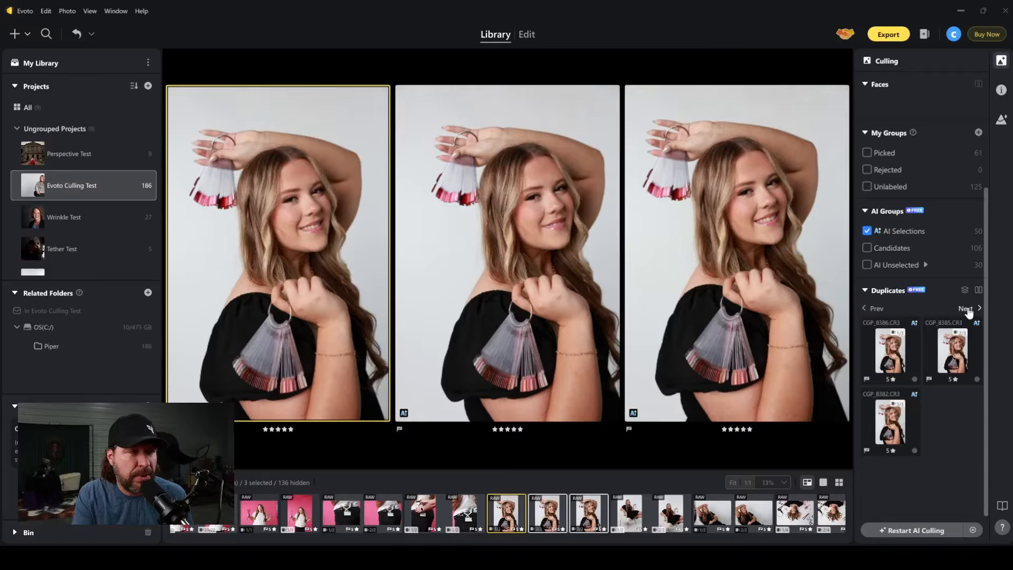
pyautogui.click(969, 310)
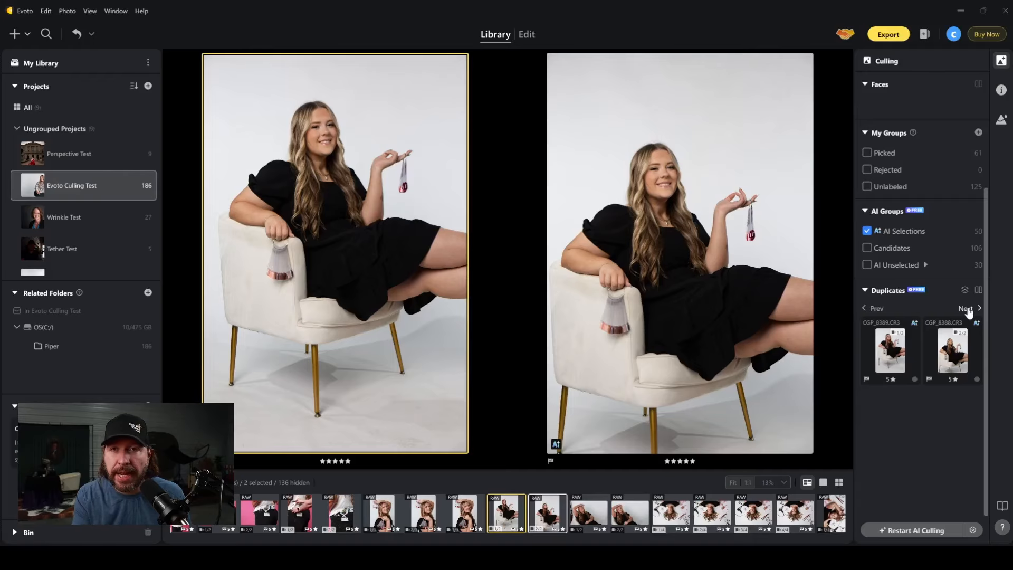
pyautogui.click(967, 310)
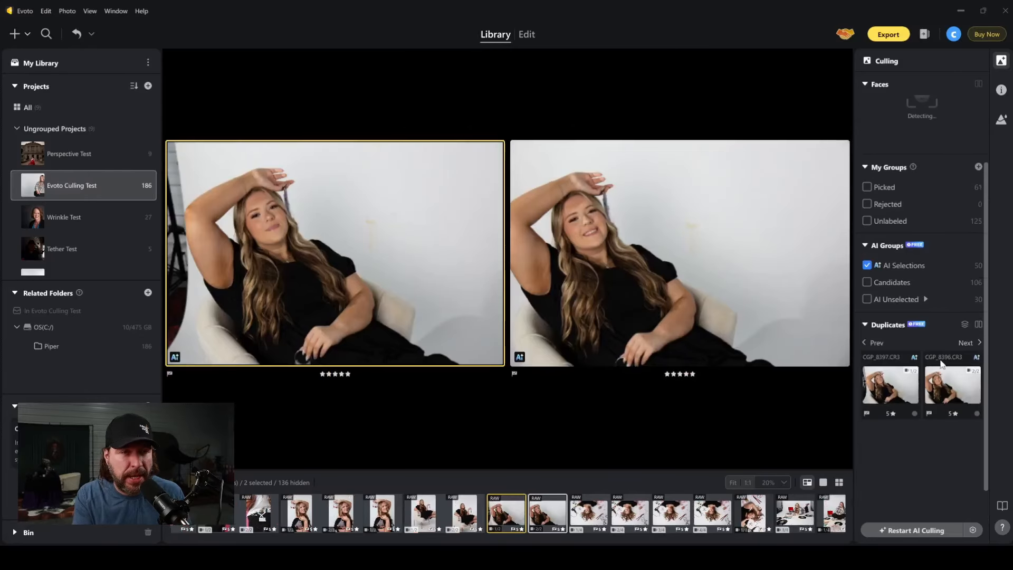
pyautogui.click(967, 343)
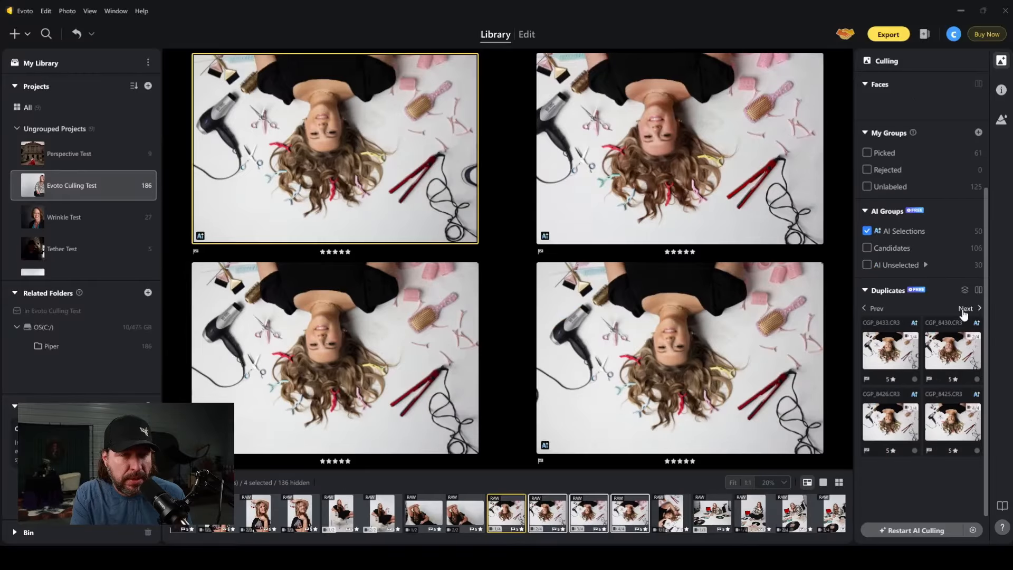
pyautogui.click(964, 308)
pyautogui.click(965, 308)
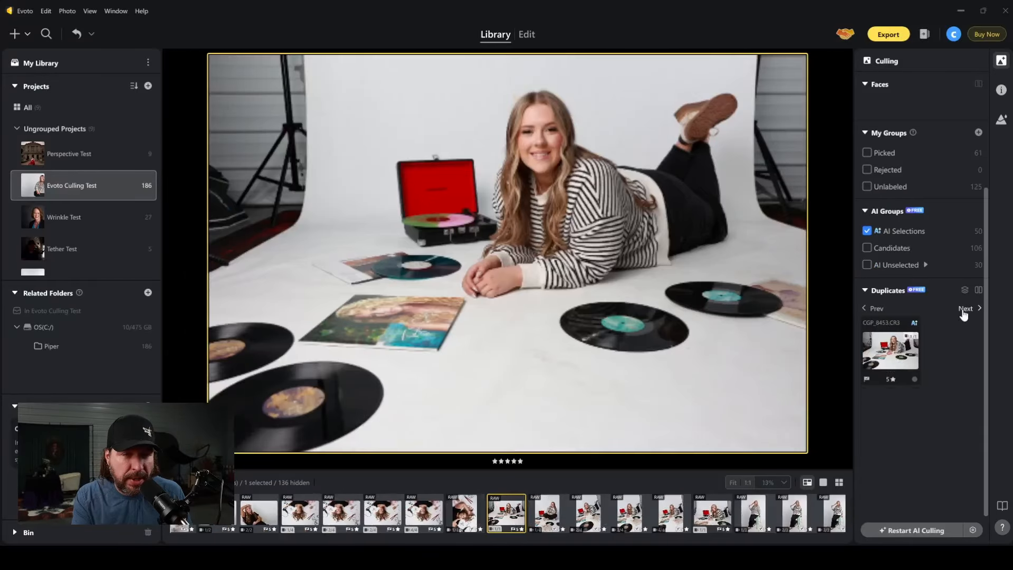
pyautogui.click(965, 309)
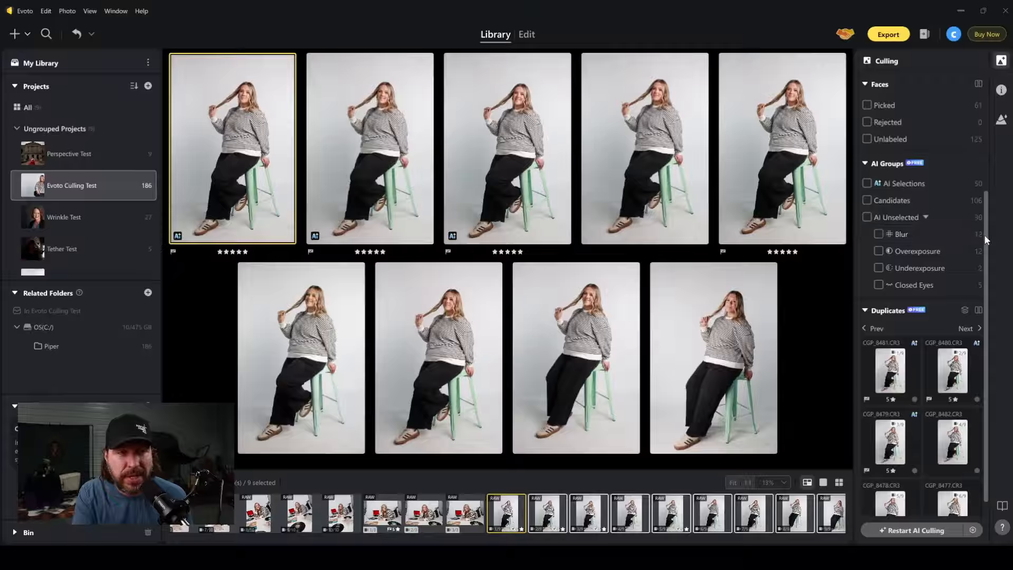
# Show only the AI-unselected photos flagged for Blur as a thumbnail grid, and select CGP_8419 and CGP_8329 to inspect them.
pyautogui.click(881, 232)
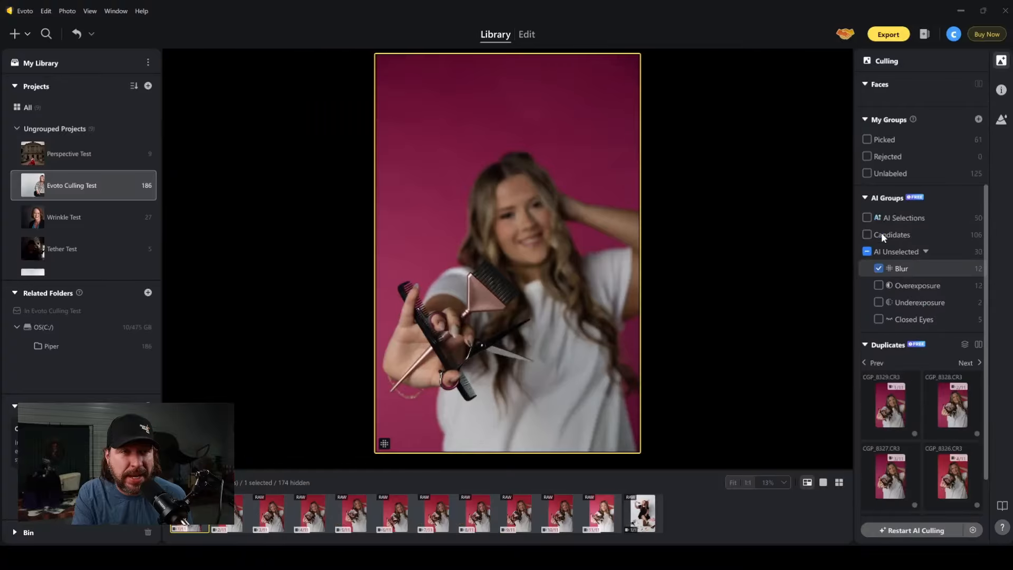
pyautogui.click(840, 484)
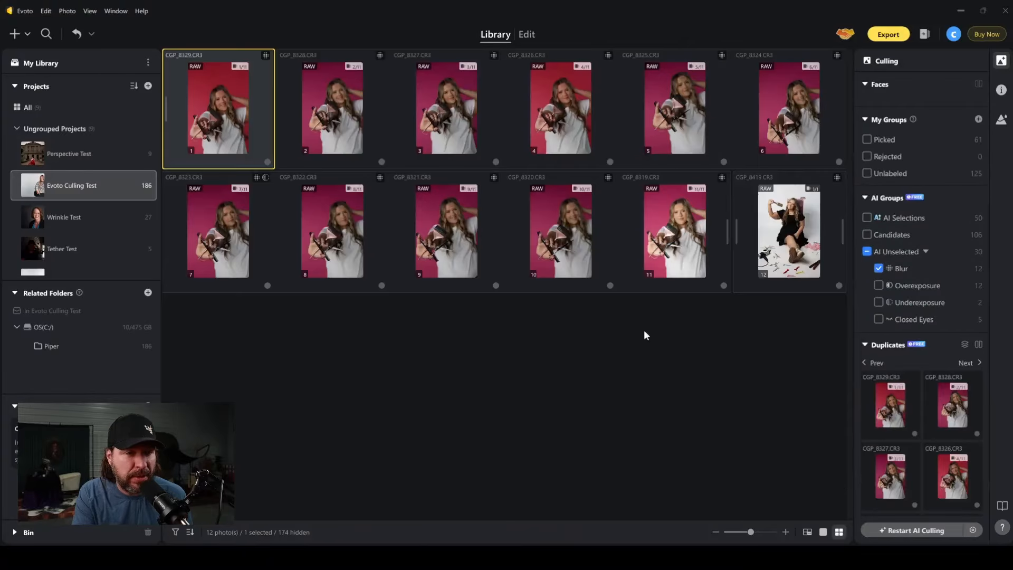
pyautogui.click(785, 228)
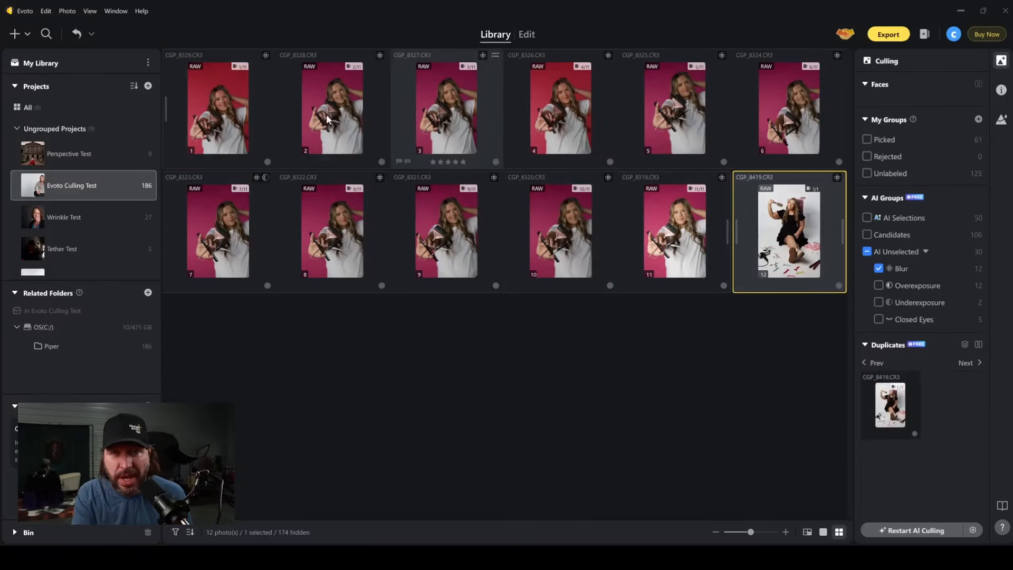
pyautogui.click(231, 117)
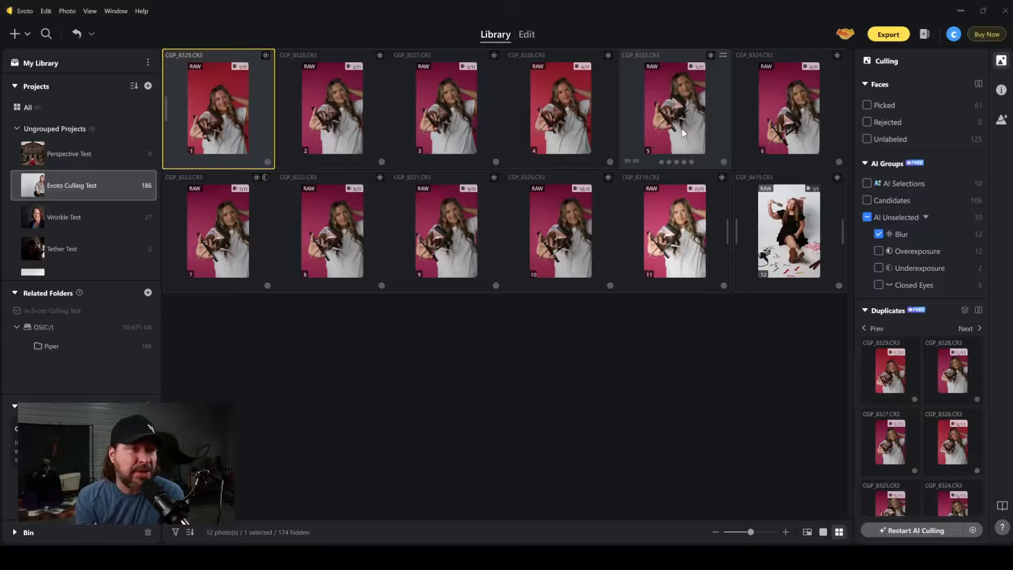
# Give the blur-flagged photo CGP_8319 a five-star rating and clear the Blur filter.
pyautogui.click(686, 244)
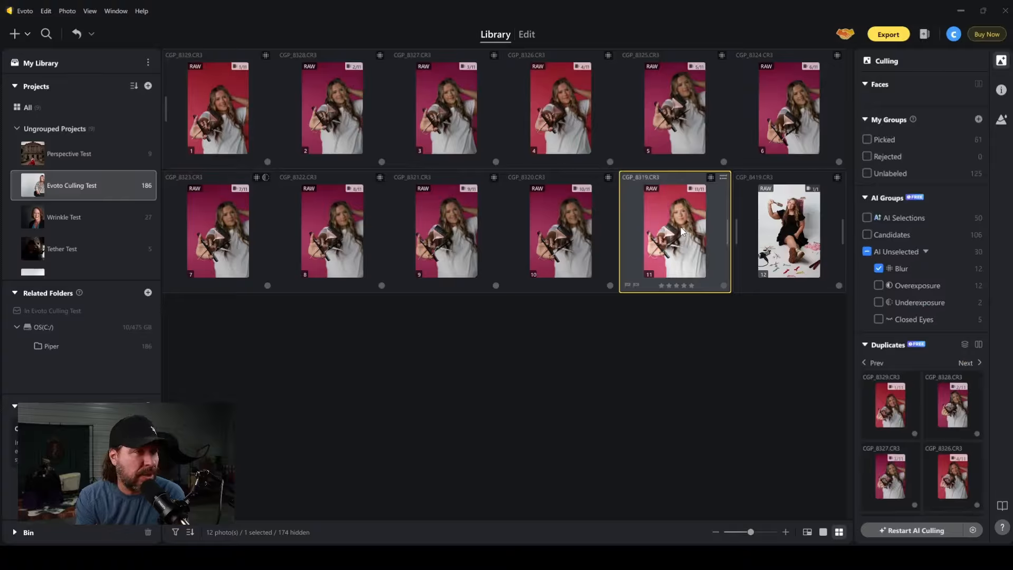
pyautogui.press('5')
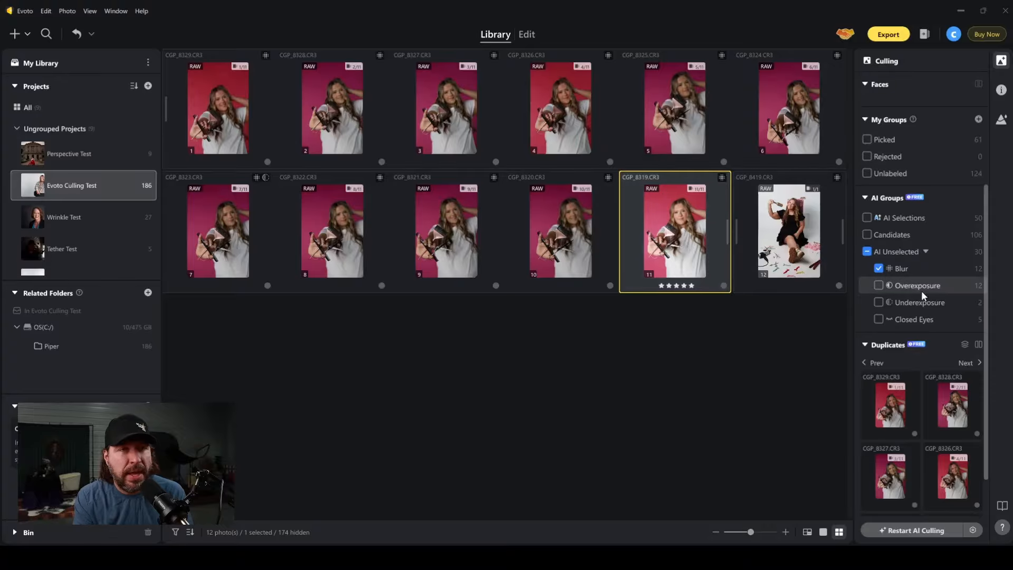
pyautogui.scroll(-1, 879, 271)
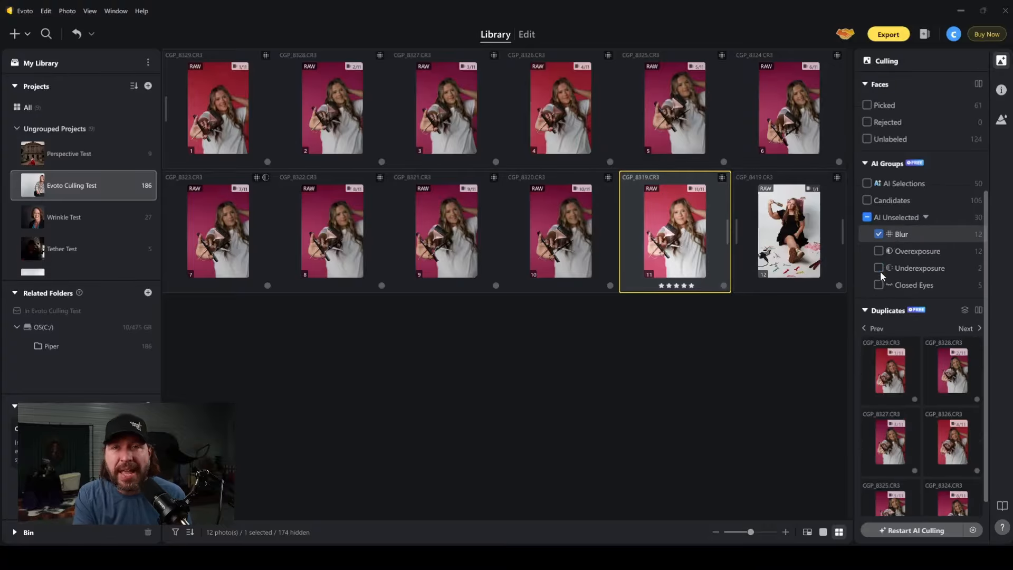
pyautogui.click(882, 234)
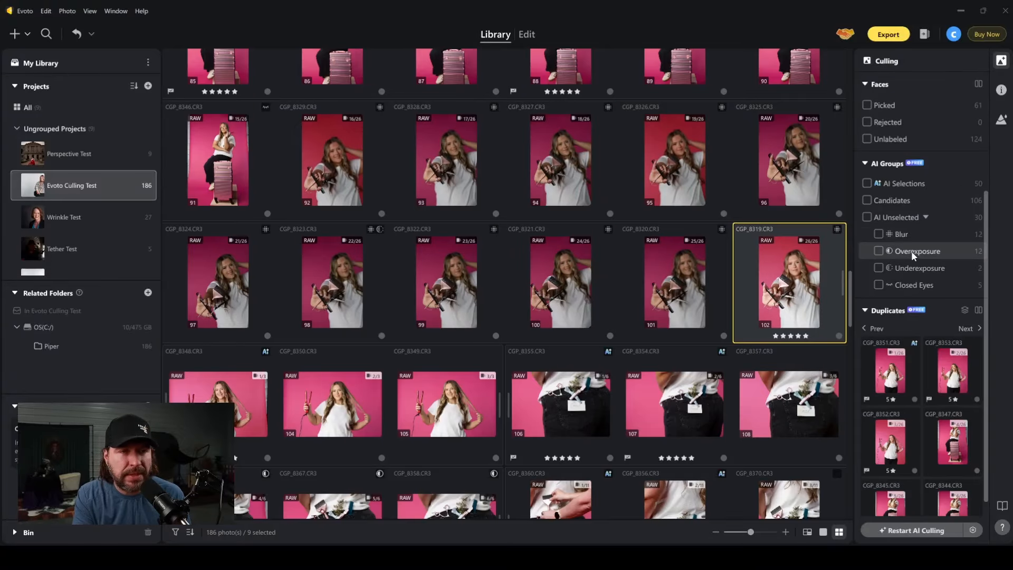
# Review the Overexposure photos, switch the filter to Underexposure, and select the stool portrait CGP_8475.
pyautogui.click(877, 251)
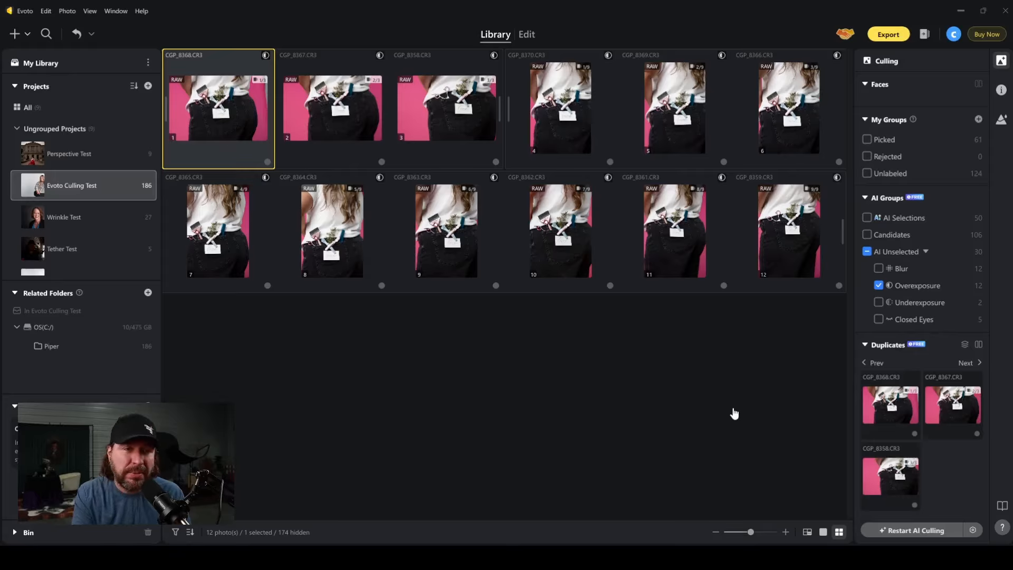
pyautogui.click(878, 285)
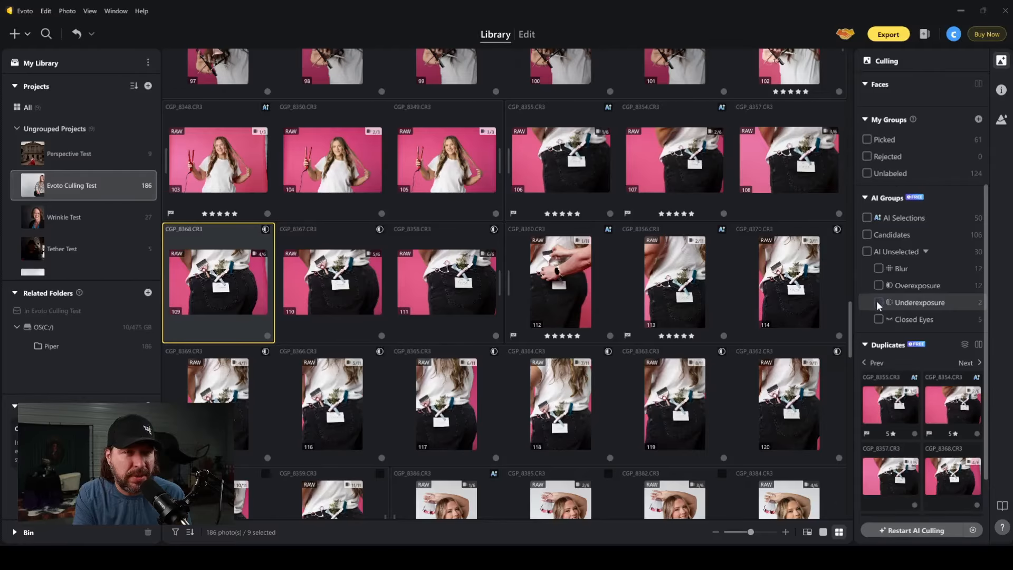
pyautogui.click(878, 302)
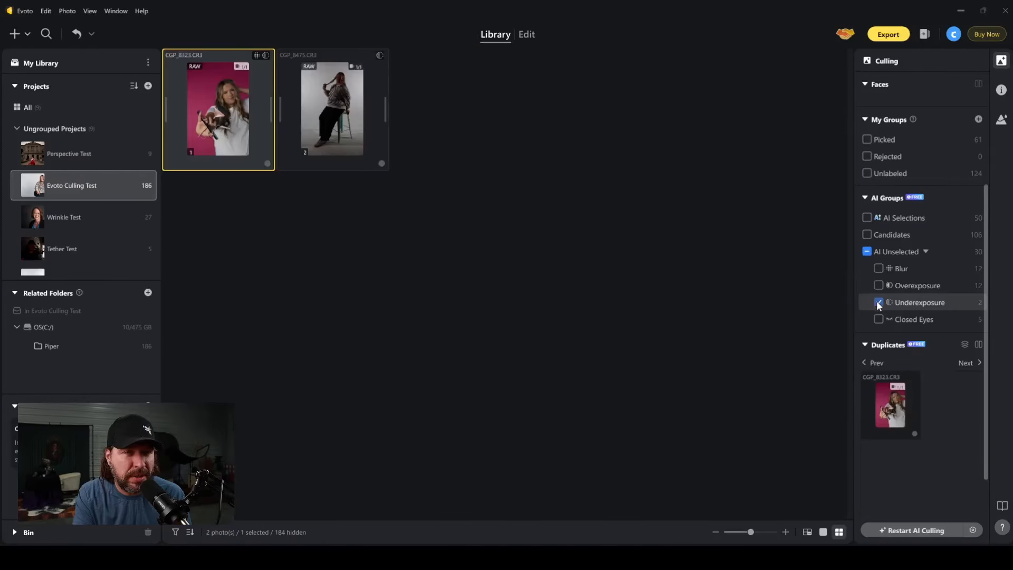
pyautogui.click(339, 117)
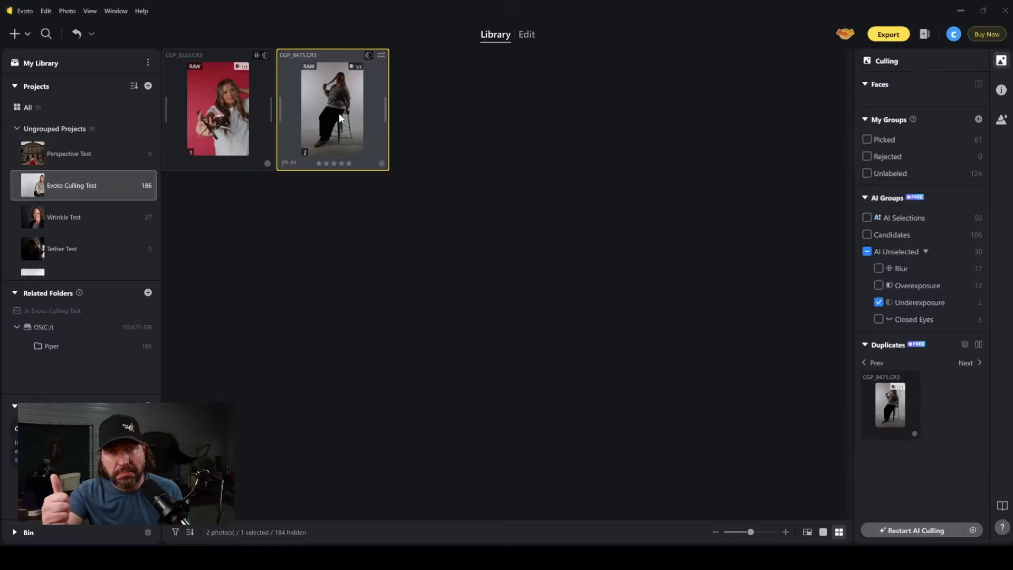
# Switch the filter from Underexposure to Closed Eyes and open CGP_8346 in single-photo view.
pyautogui.scroll(-1, 868, 237)
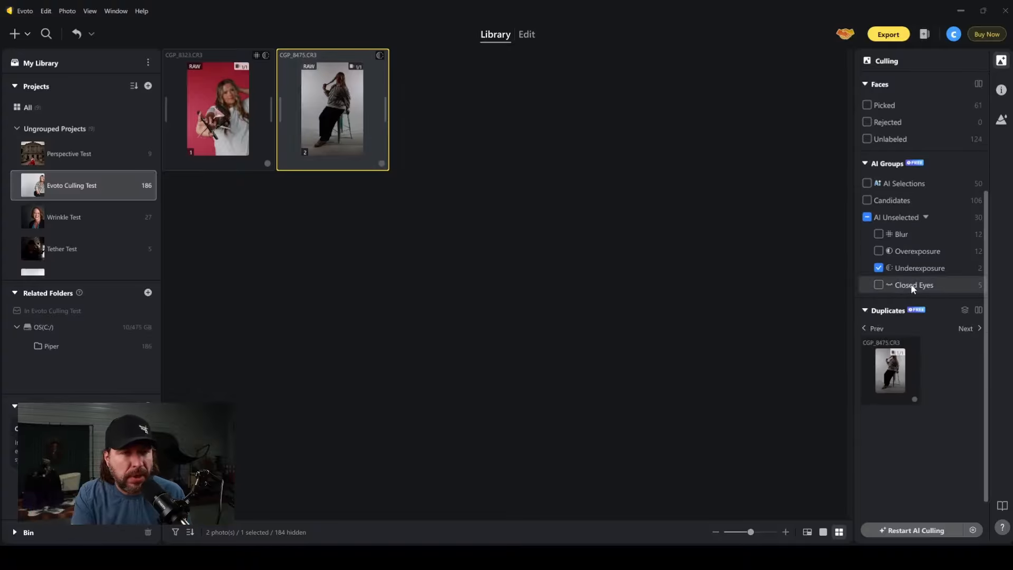
pyautogui.click(878, 285)
pyautogui.click(878, 268)
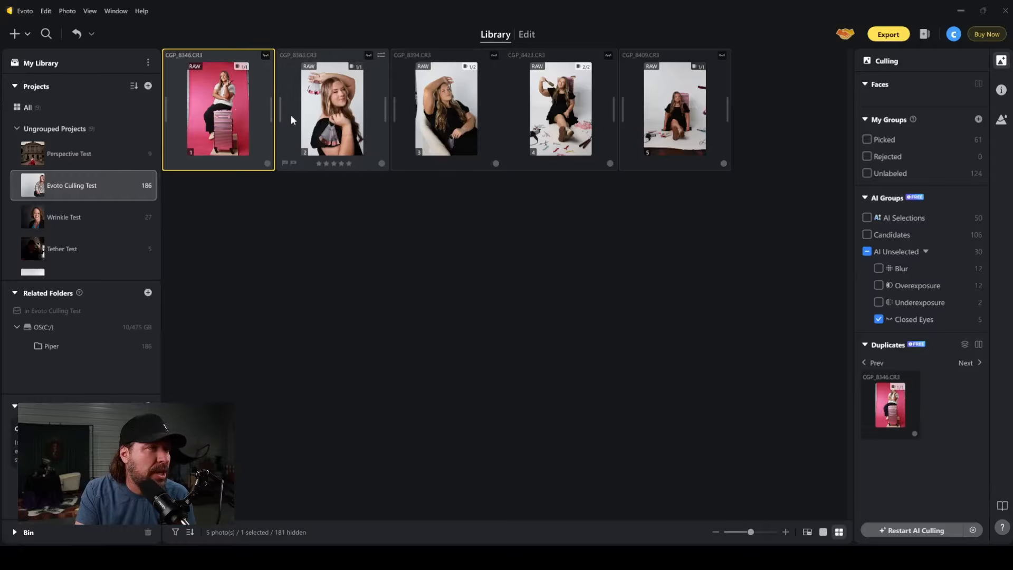
pyautogui.doubleClick(229, 111)
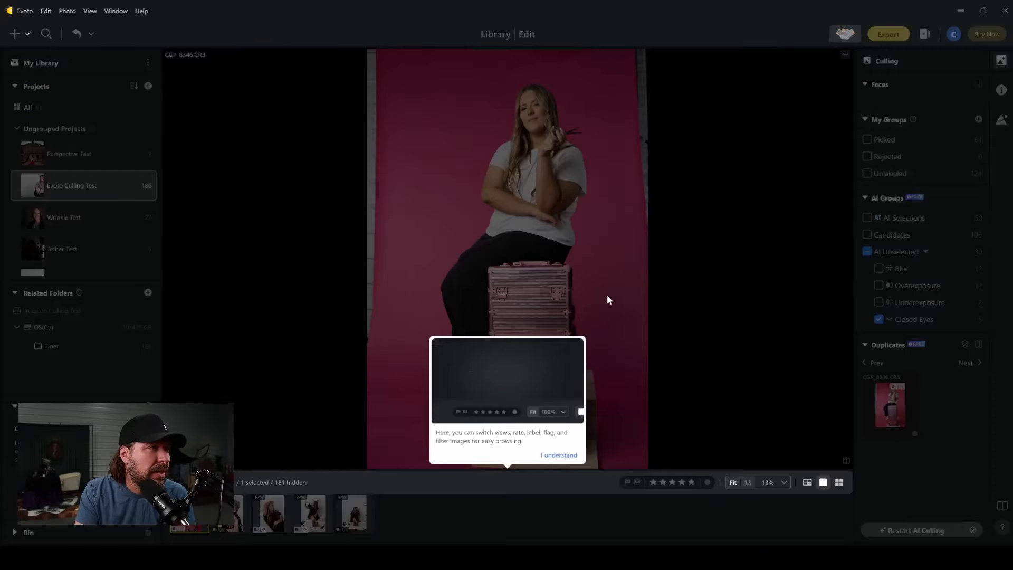
# Dismiss the viewing tip and page forward through the closed-eyes photos to CGP_8409, comparing it with CGP_8423.
pyautogui.press('Right')
pyautogui.press('Right')
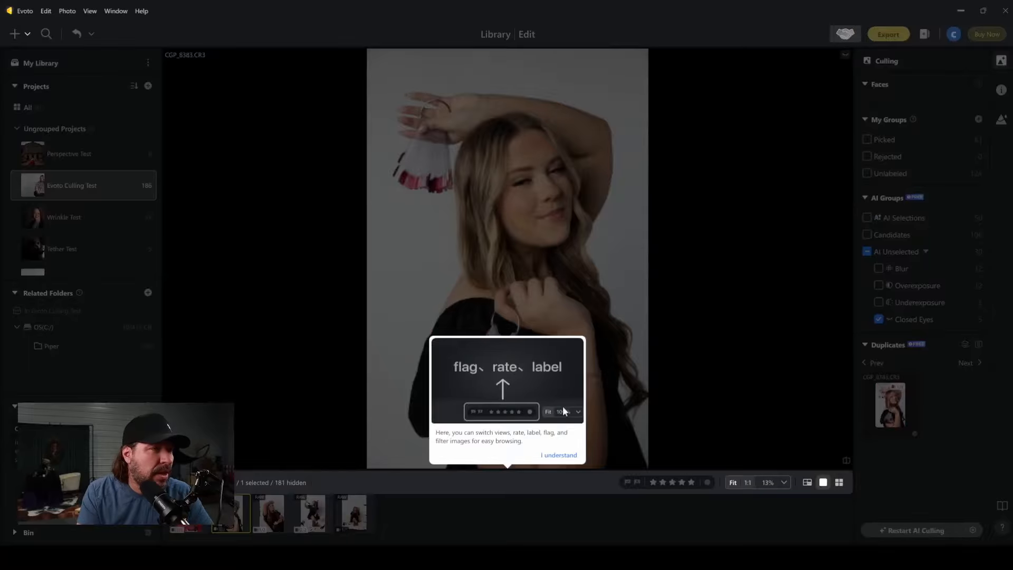
pyautogui.click(562, 456)
pyautogui.press('Right')
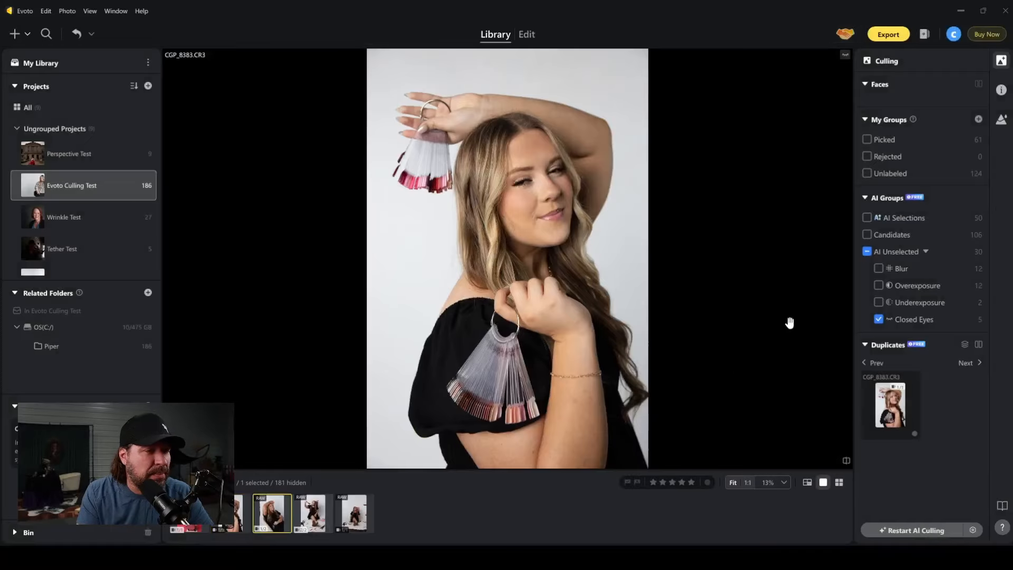
pyautogui.press('Right')
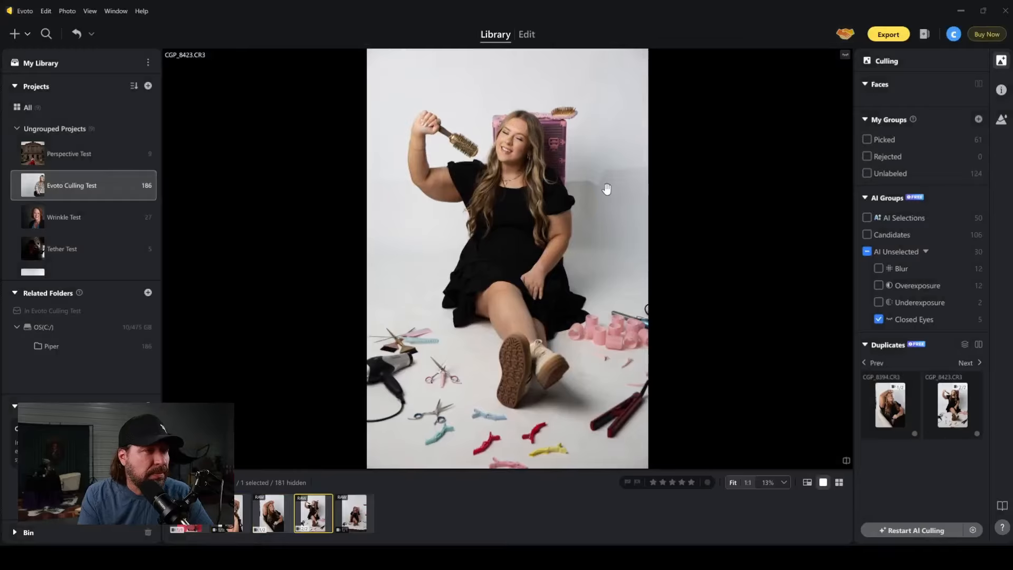
pyautogui.press('Right')
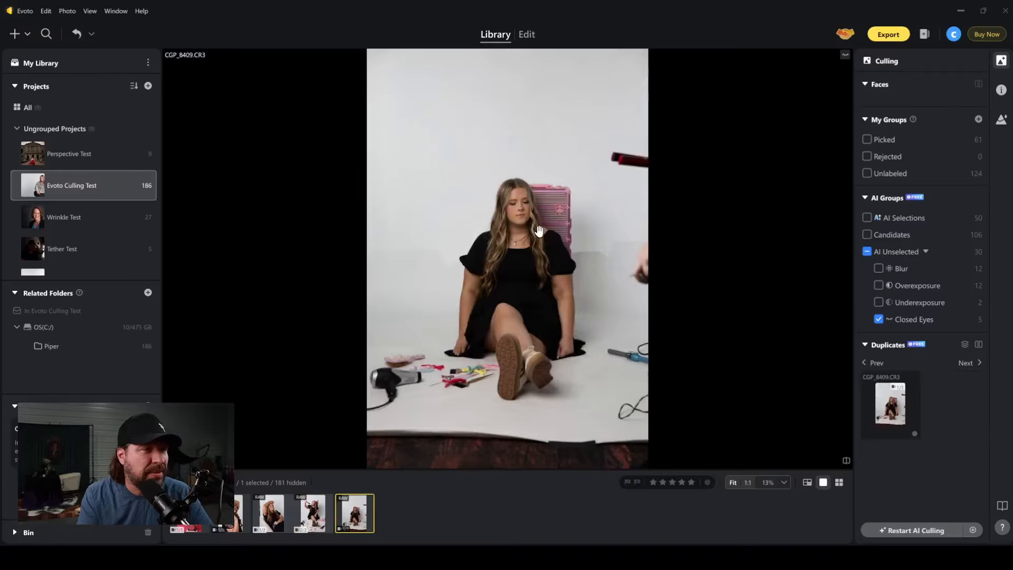
pyautogui.press('Left')
pyautogui.press('Right')
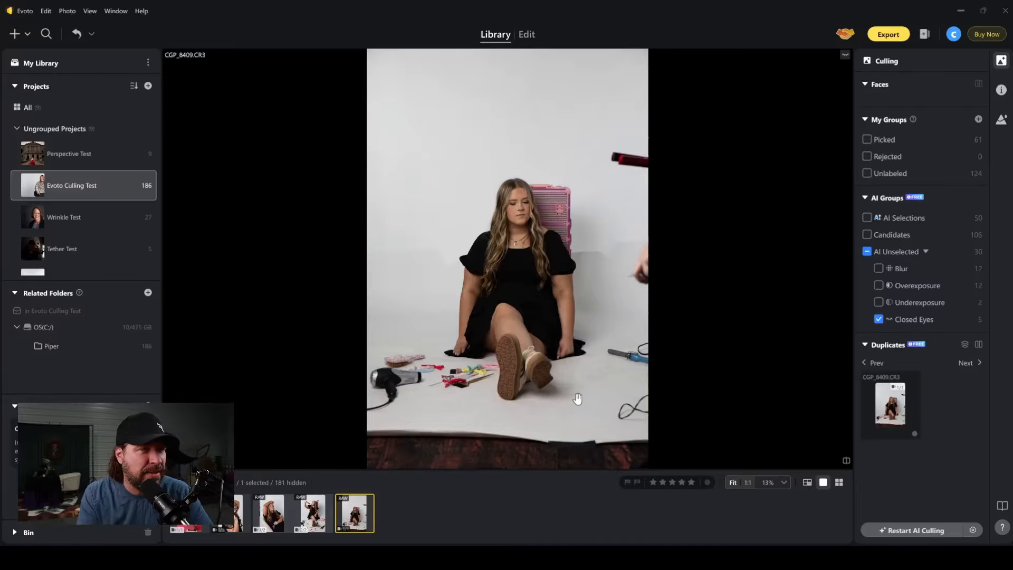
# Page back through the closed-eyes photos to CGP_8346 and clear the Closed Eyes filter.
pyautogui.press('Left')
pyautogui.press('Left')
pyautogui.press('Left')
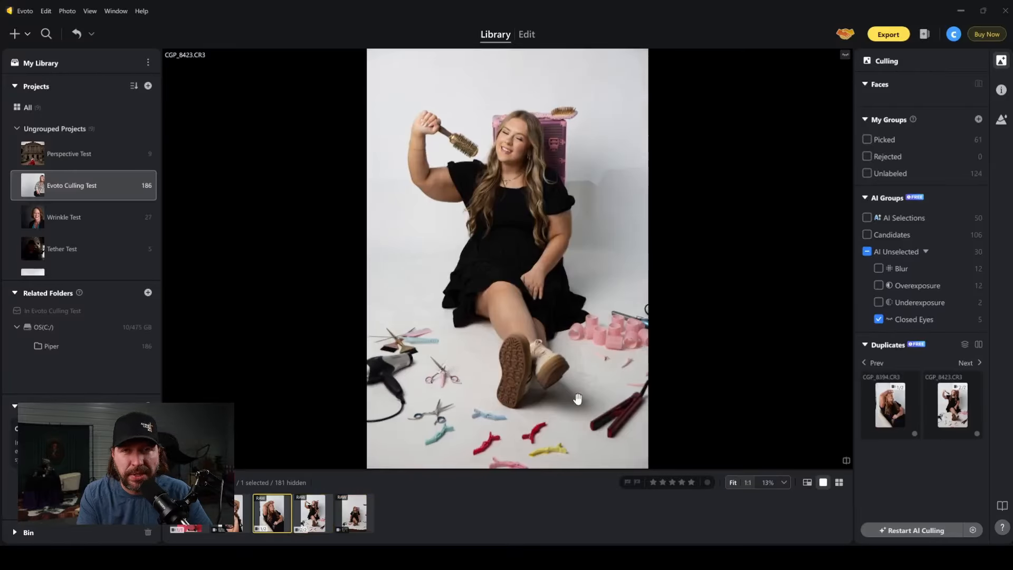
pyautogui.press('Left')
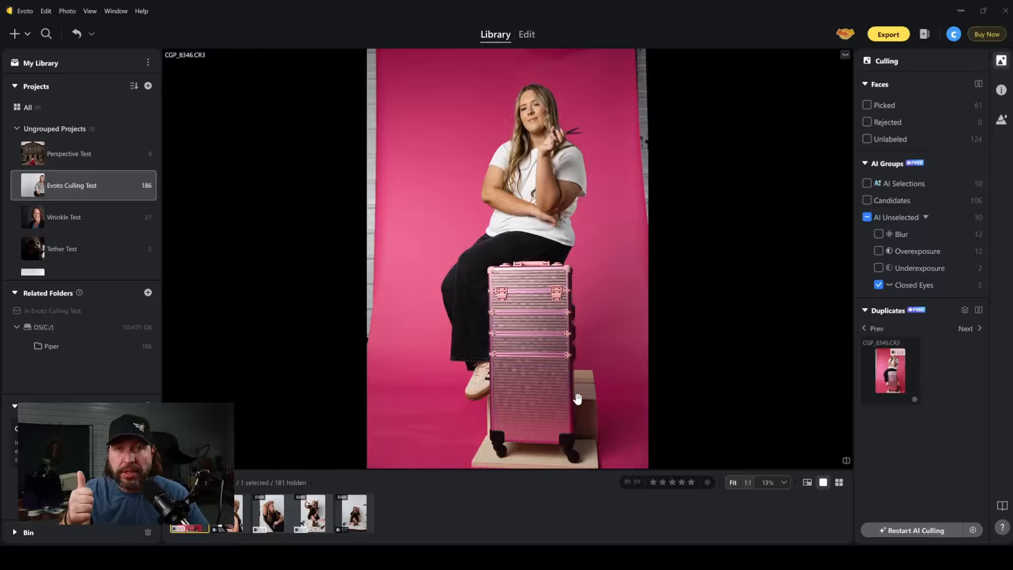
pyautogui.click(879, 286)
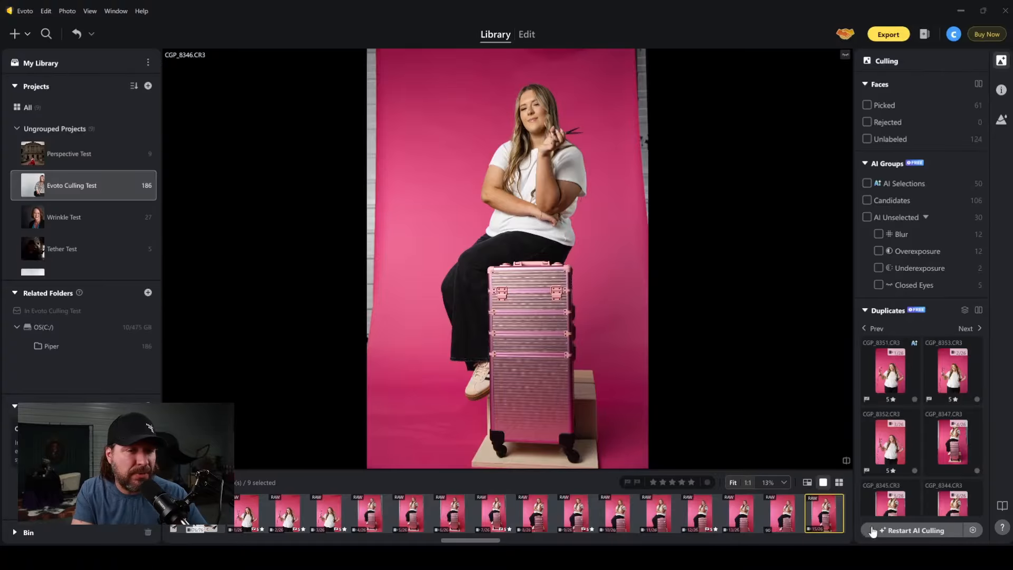
pyautogui.scroll(-10, 936, 449)
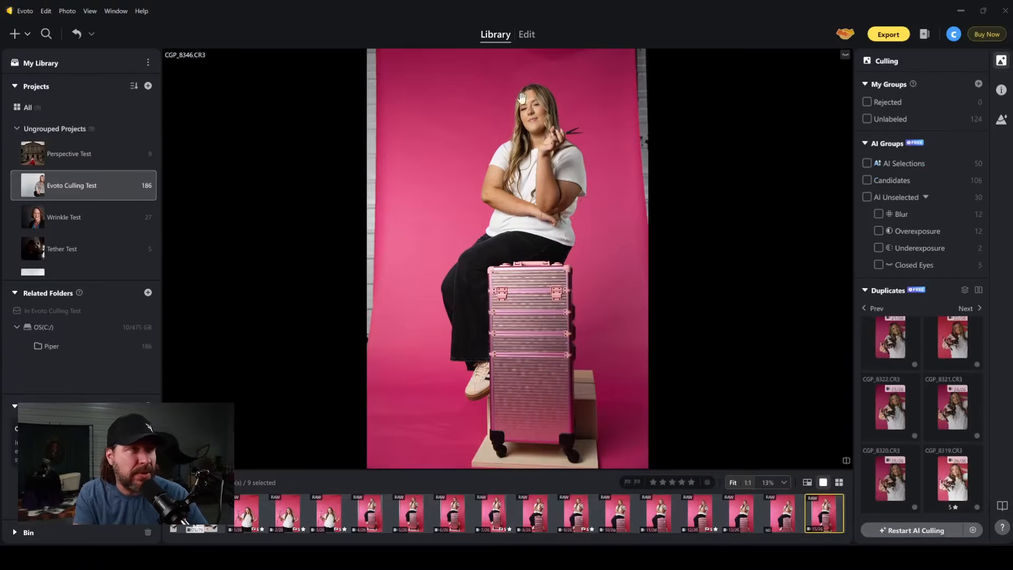
# Open the Perspective Test project in the Edit workspace.
pyautogui.click(526, 34)
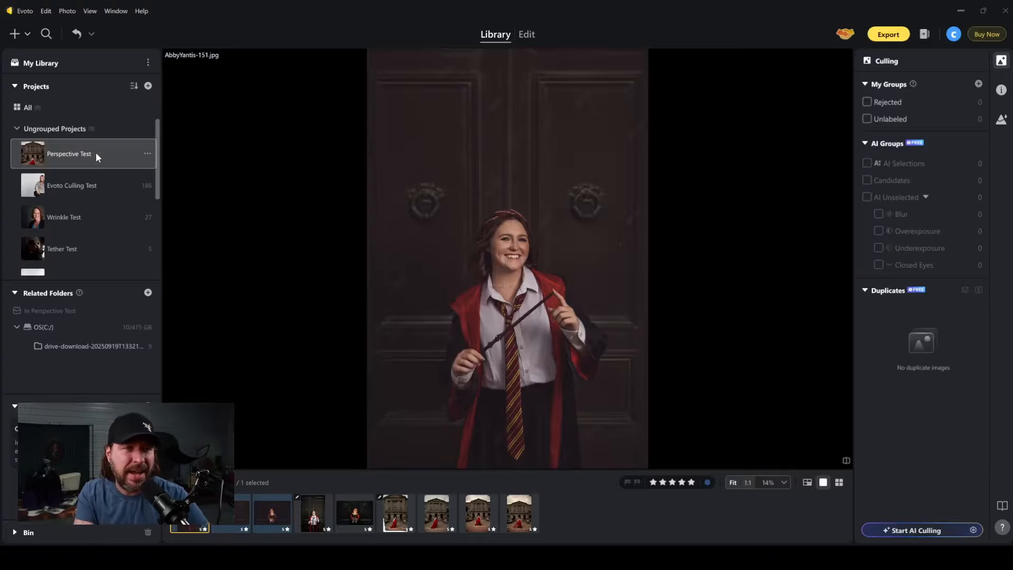
pyautogui.click(525, 35)
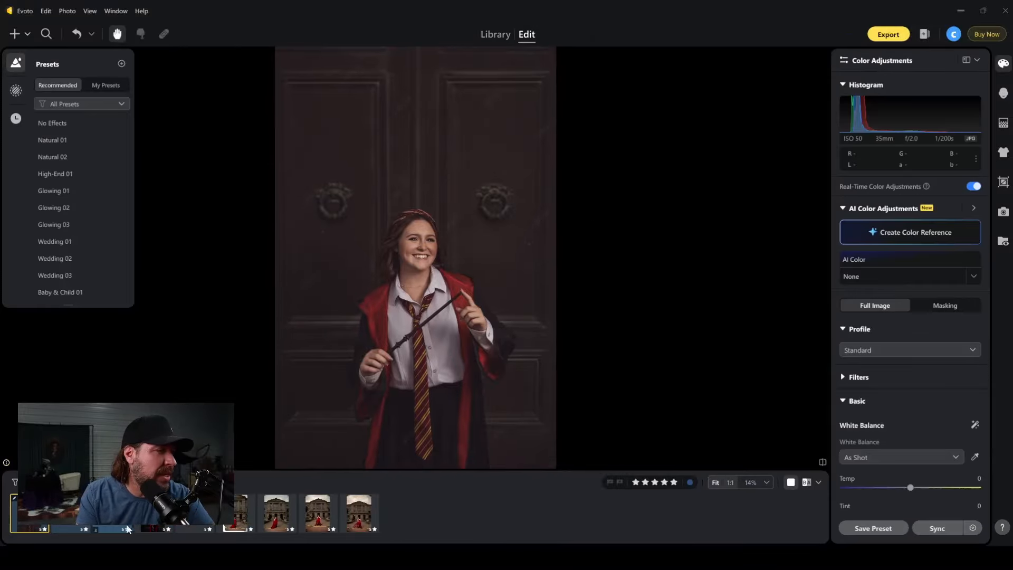
# Browse the portraits taken in front of the dark door, including the wand and open-book shots, to compare their perspective.
pyautogui.click(112, 512)
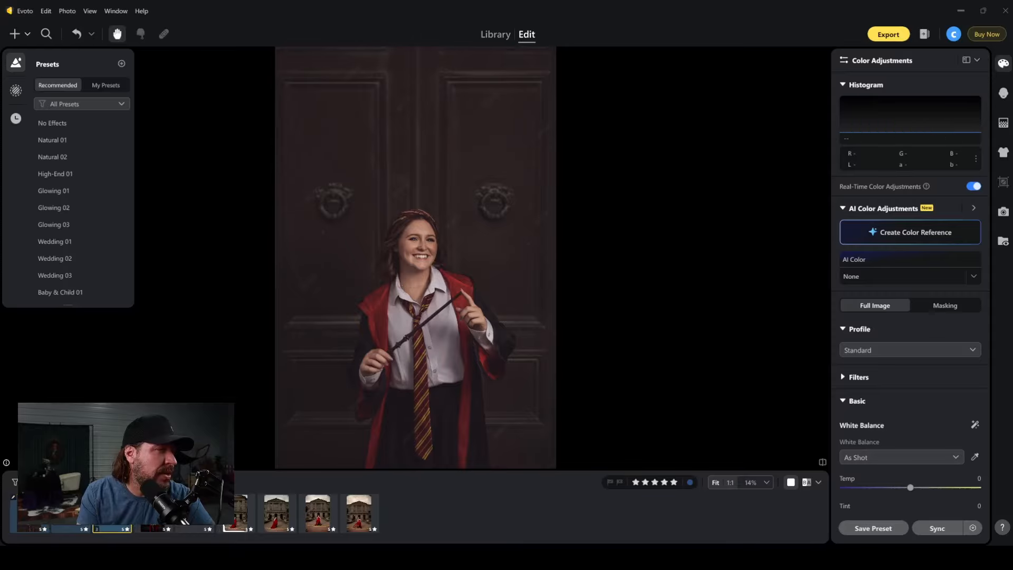
pyautogui.click(71, 512)
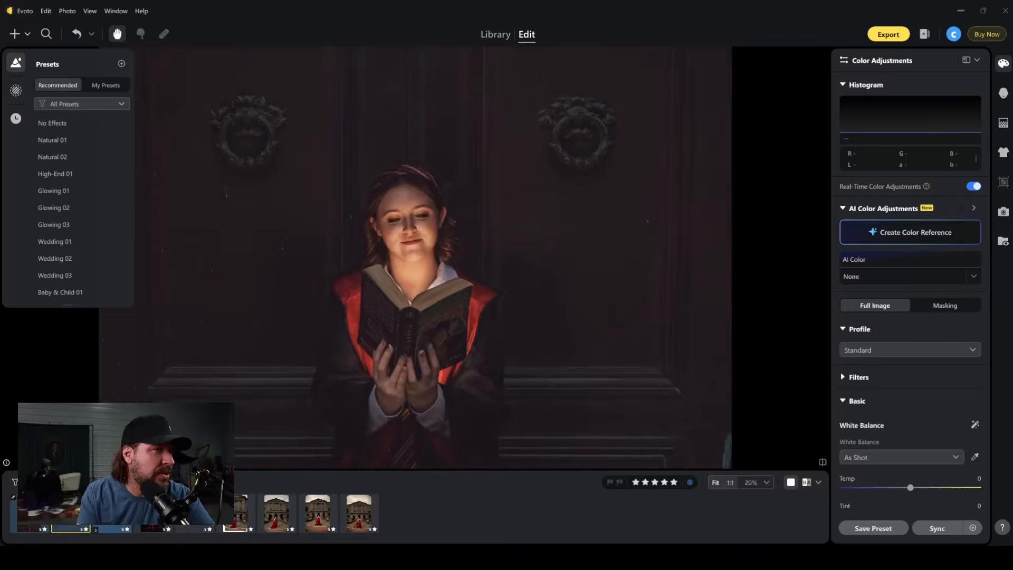
pyautogui.click(153, 513)
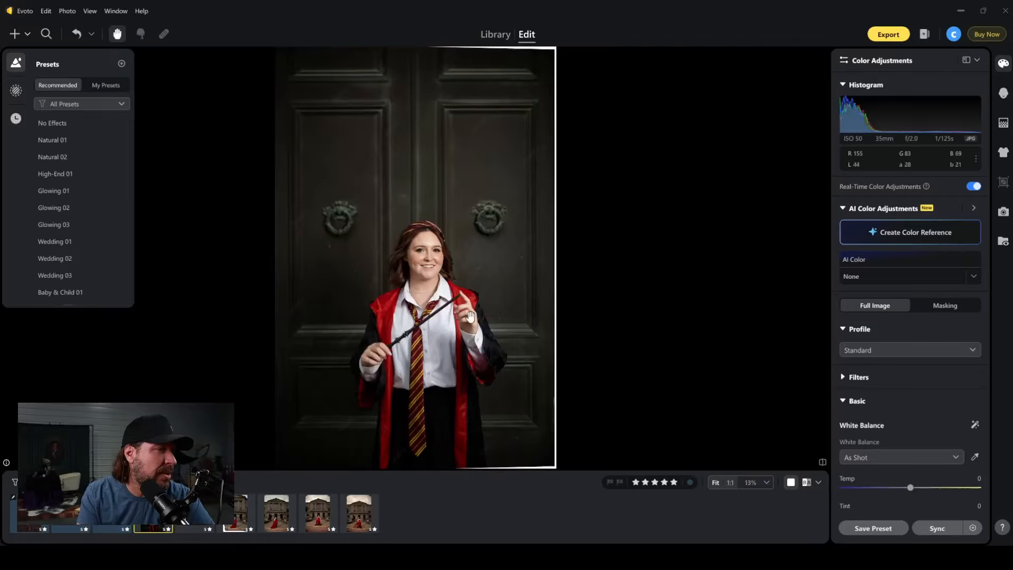
pyautogui.click(194, 512)
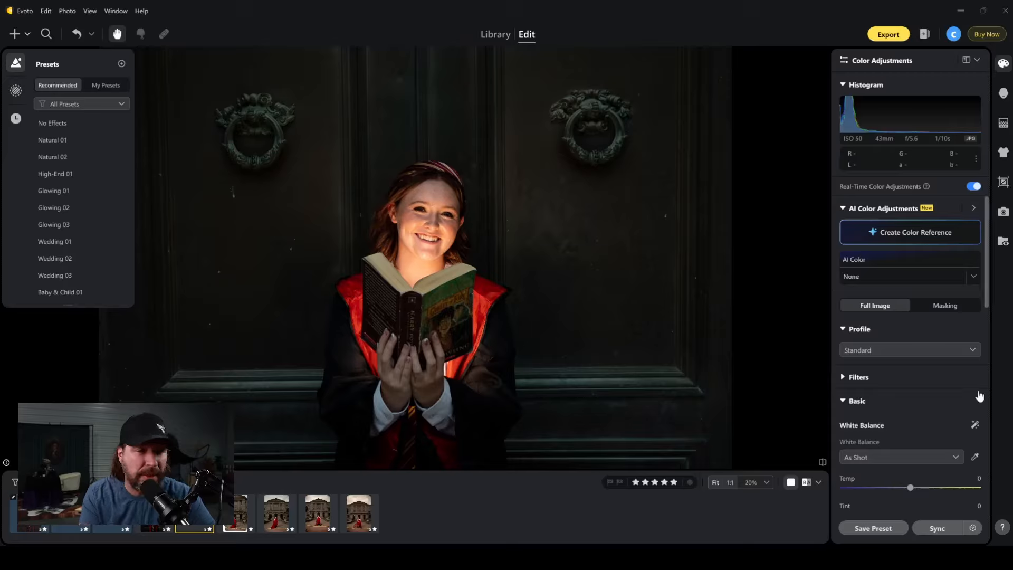
# Open the Transform Correction settings and reset Horizontal and Rotate to 0 on the brighter portrait of the woman holding a wand.
pyautogui.scroll(-5, 907, 361)
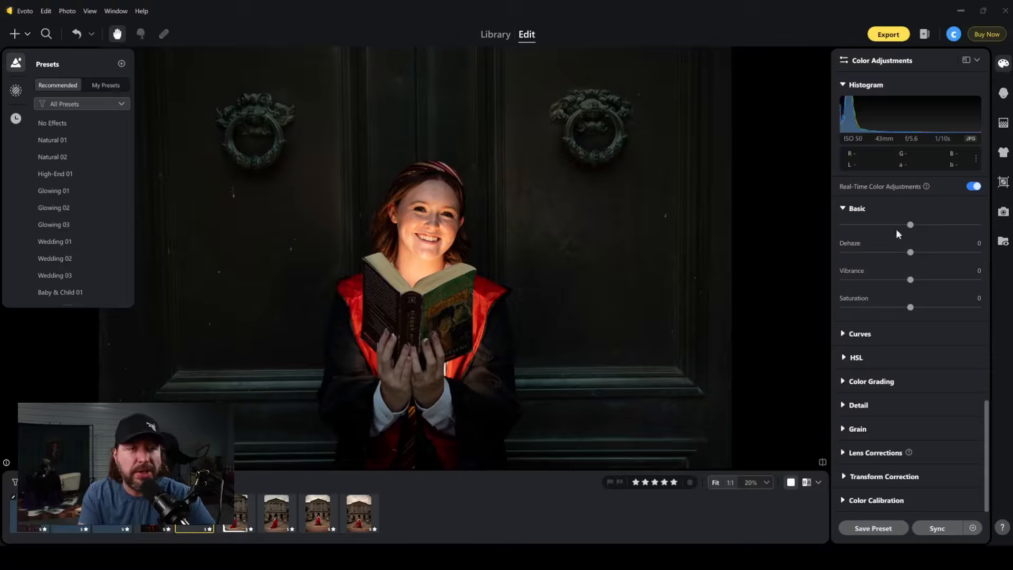
pyautogui.click(850, 477)
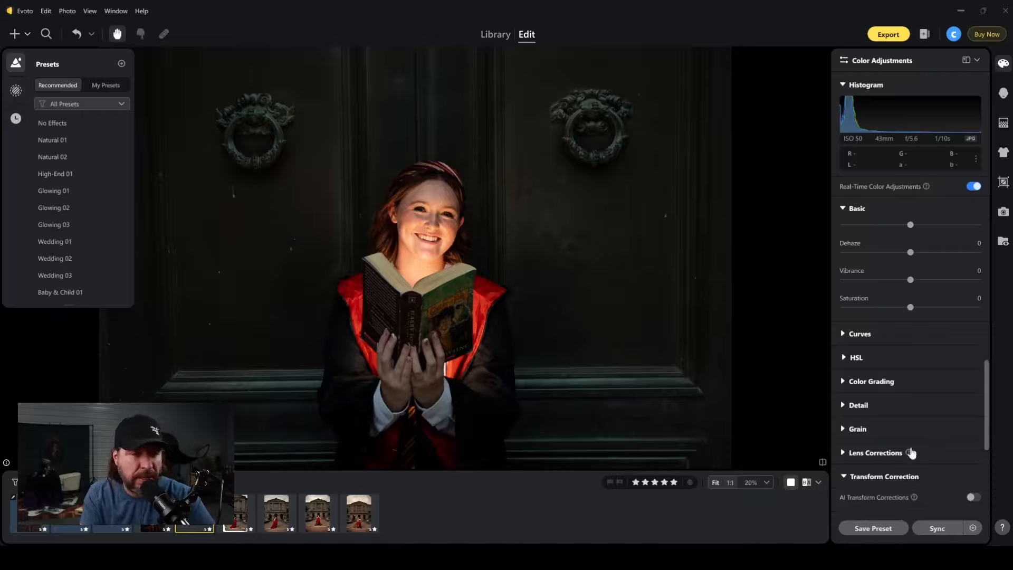
pyautogui.scroll(-3, 938, 422)
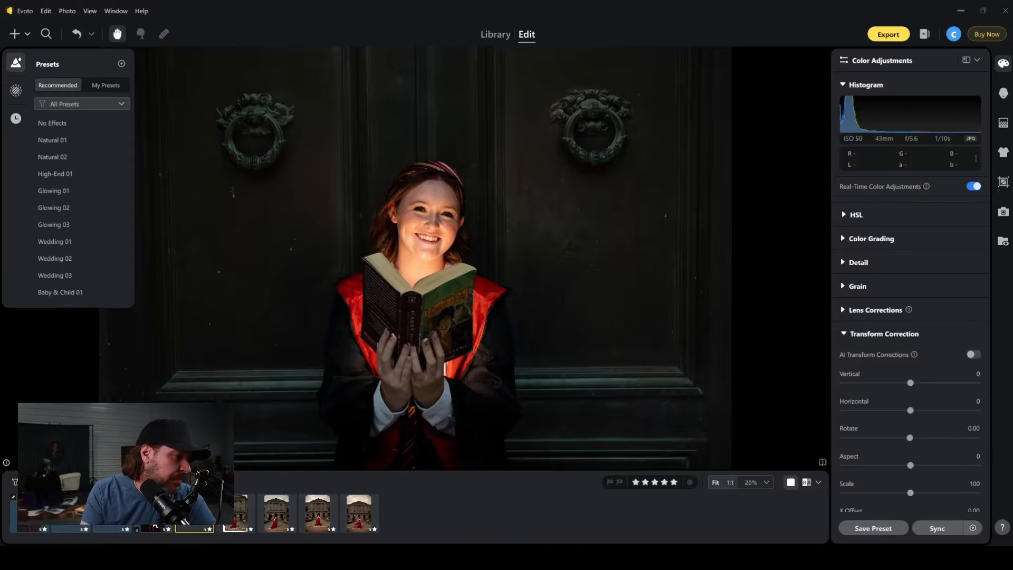
pyautogui.click(153, 514)
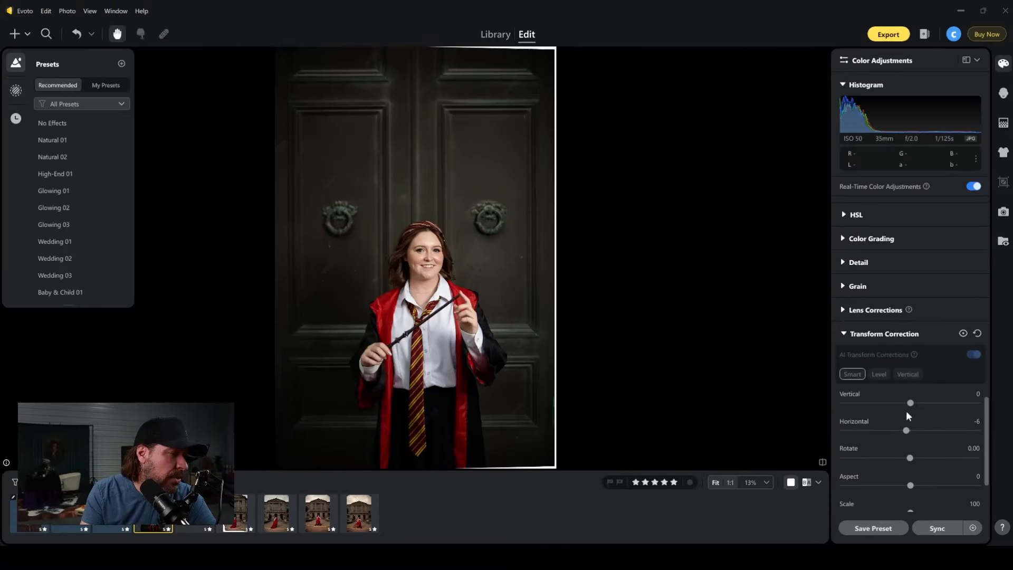
pyautogui.doubleClick(906, 431)
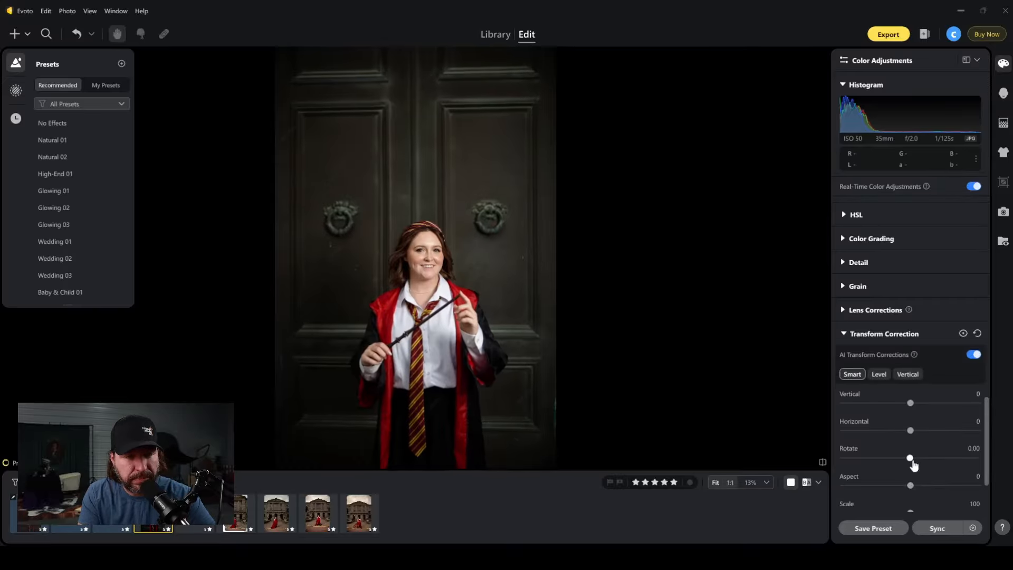
pyautogui.doubleClick(911, 460)
pyautogui.scroll(-2, 915, 464)
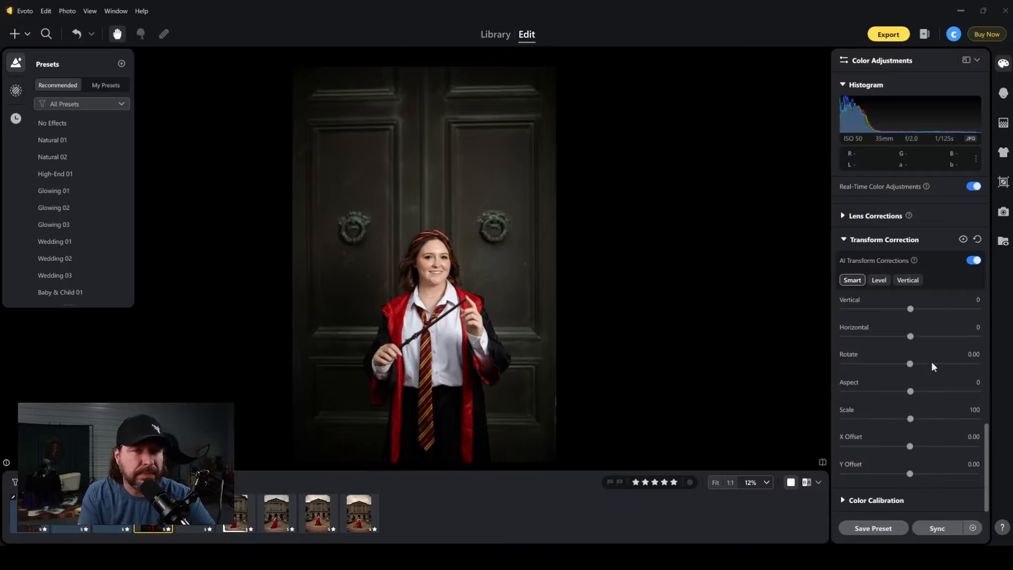
# Switch AI Transform Corrections off and on twice to compare the wand portrait, leaving it enabled.
pyautogui.click(972, 261)
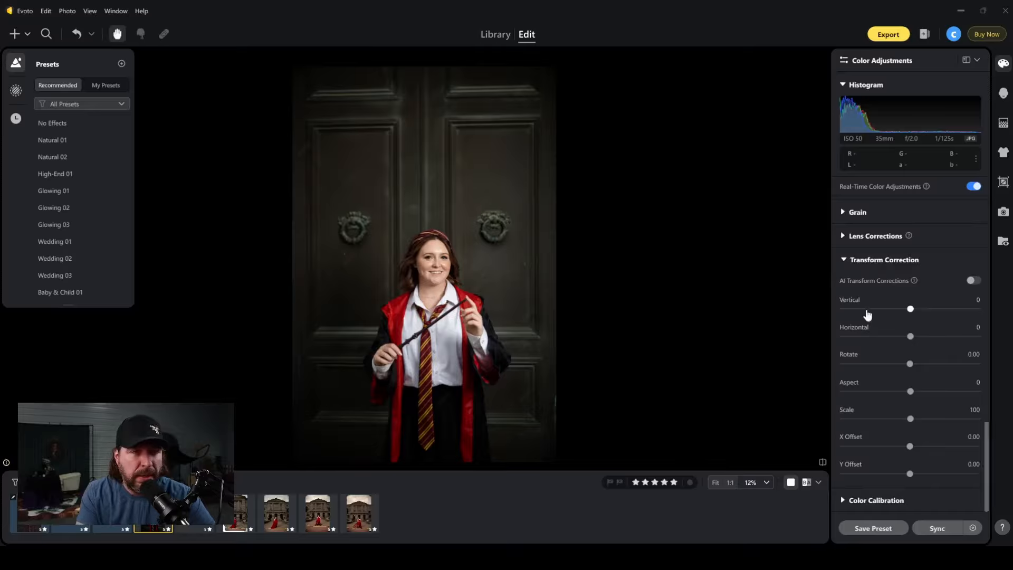
pyautogui.click(973, 281)
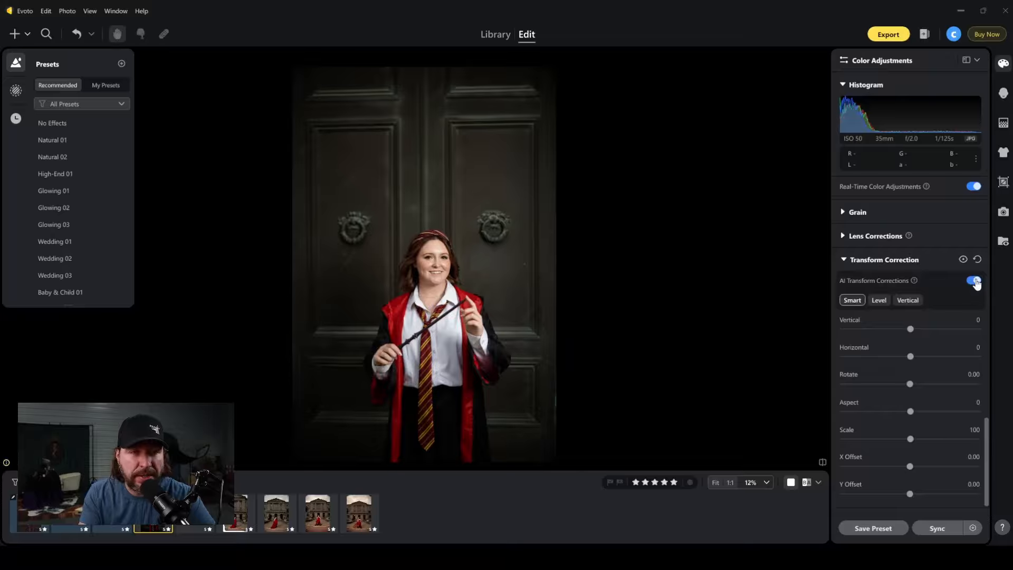
pyautogui.click(975, 283)
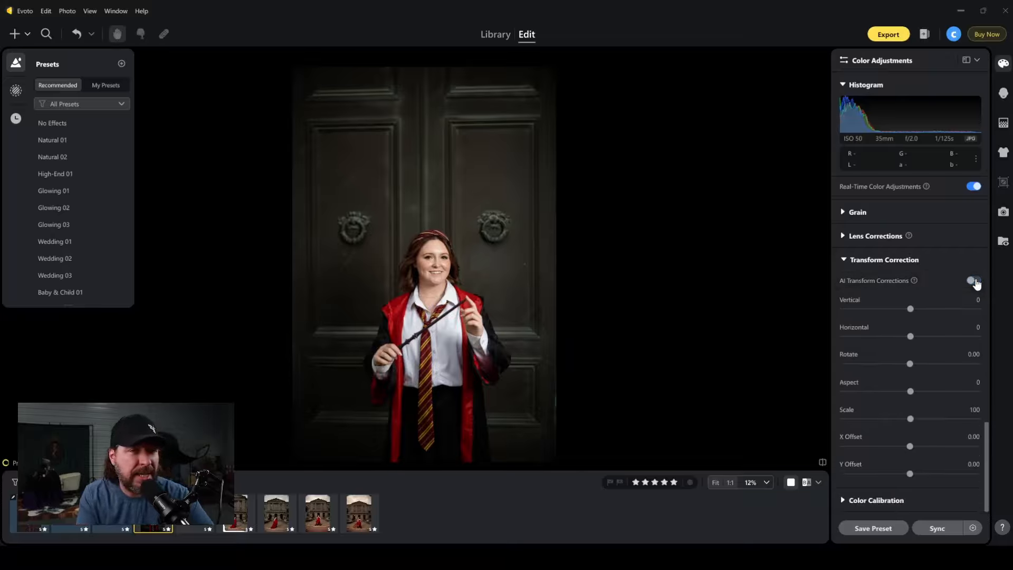
pyautogui.click(976, 283)
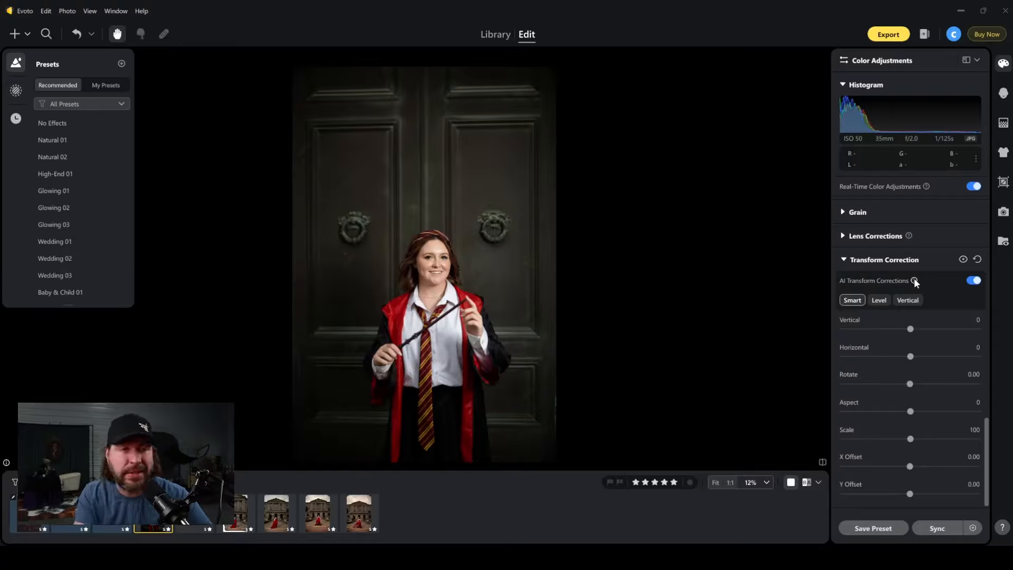
# Try the Level and Vertical modes of AI Transform Corrections and return to Smart.
pyautogui.click(880, 304)
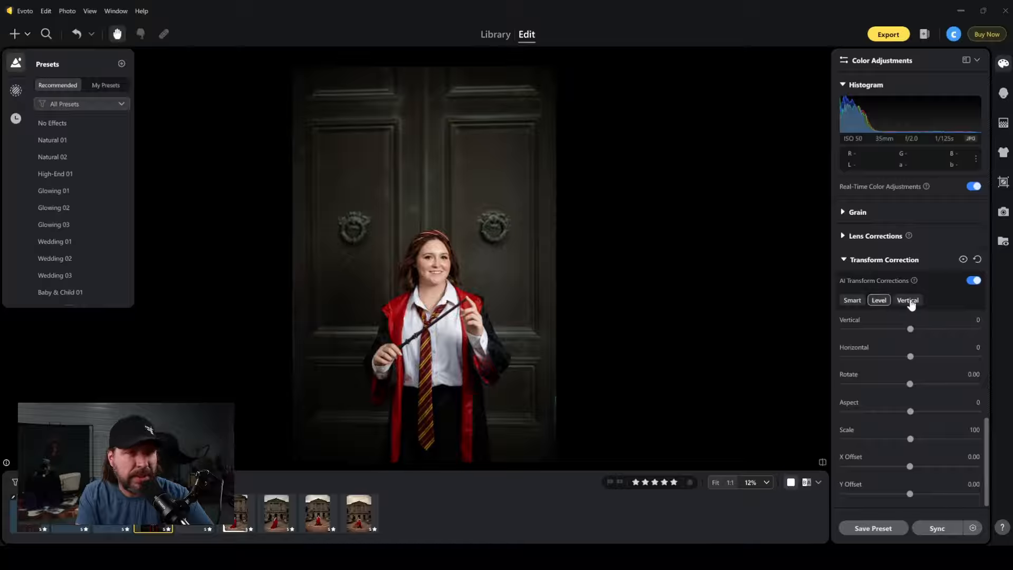
pyautogui.click(909, 302)
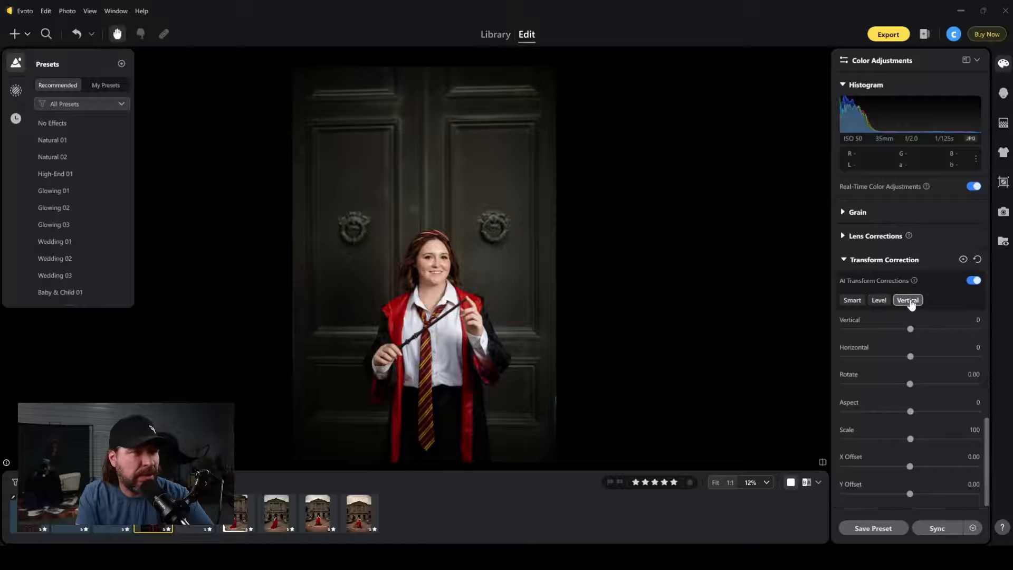
pyautogui.click(851, 300)
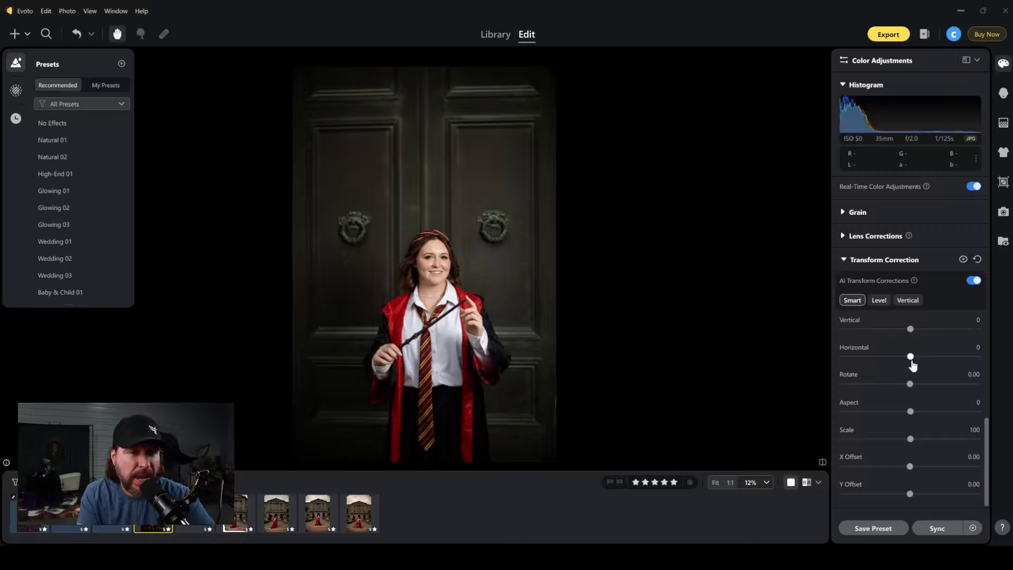
# Adjust the wand portrait's perspective manually, setting Horizontal to -3 and Rotate to 0.55.
pyautogui.moveTo(912, 362); pyautogui.dragTo(915, 394)
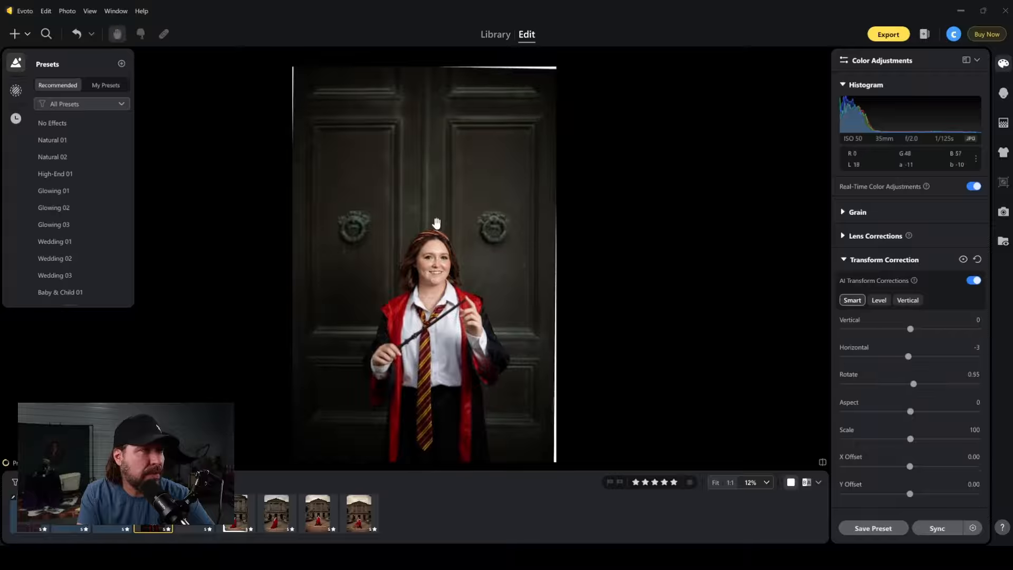
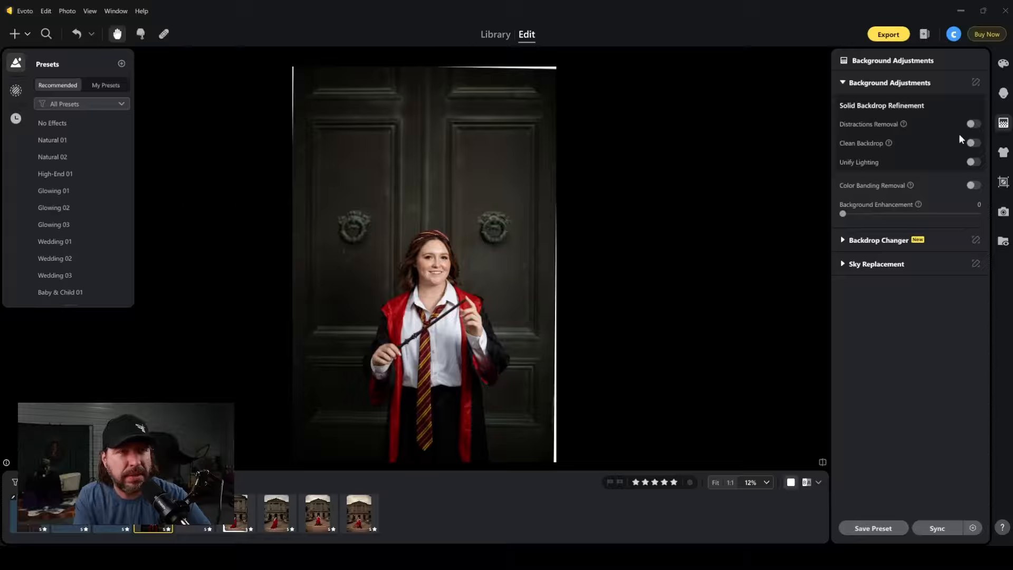
# Try Distractions Removal, Clean Backdrop with the Non-solid Backdrop option, and Unify Lighting on the wand portrait, leaving all three off.
pyautogui.click(973, 124)
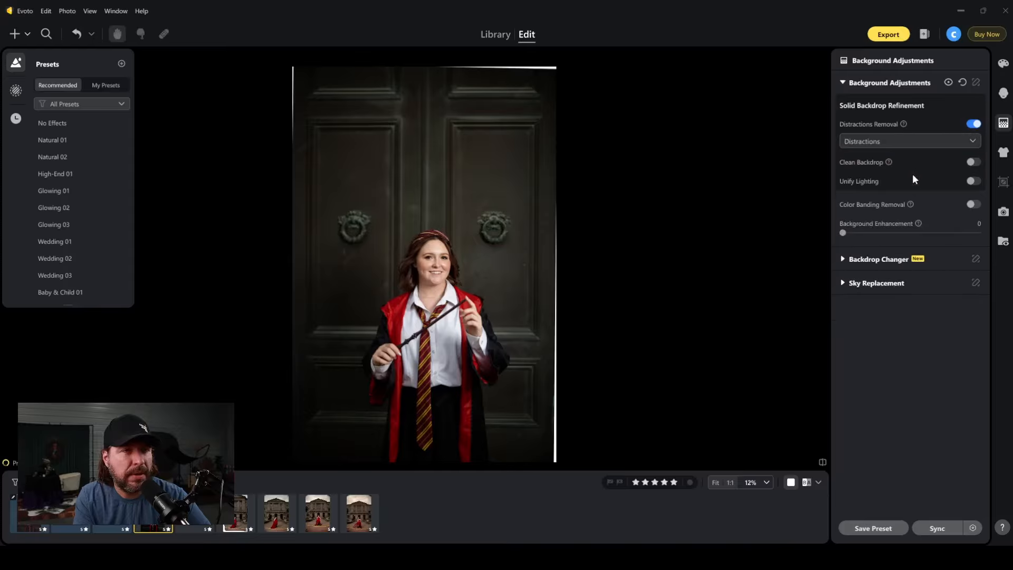
pyautogui.click(973, 163)
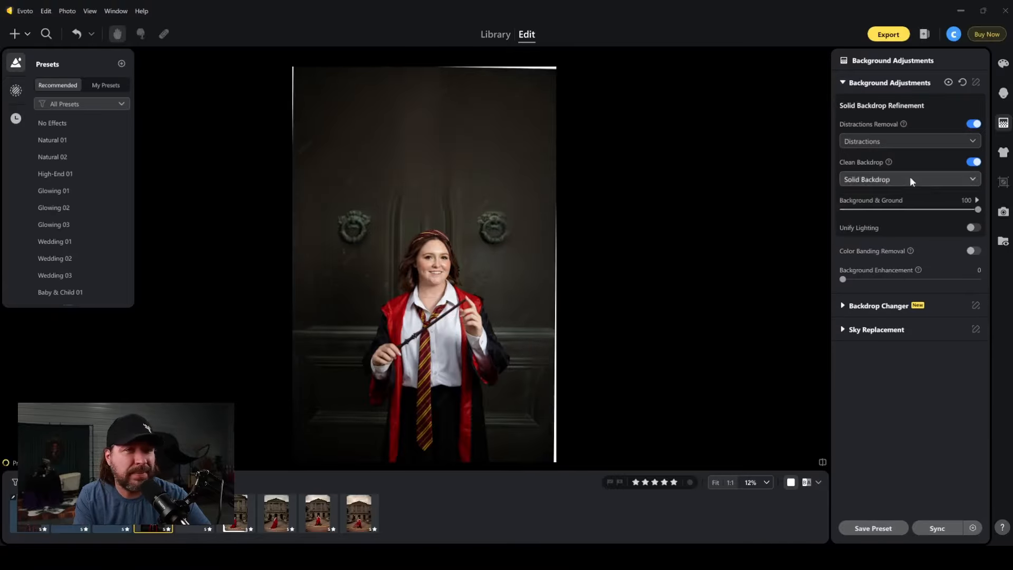
pyautogui.click(879, 228)
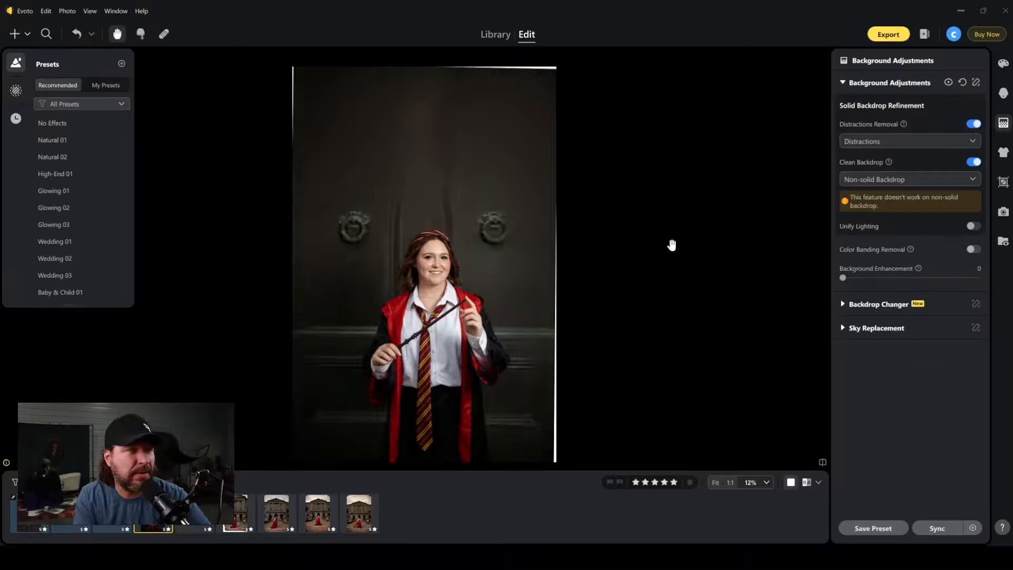
pyautogui.click(971, 162)
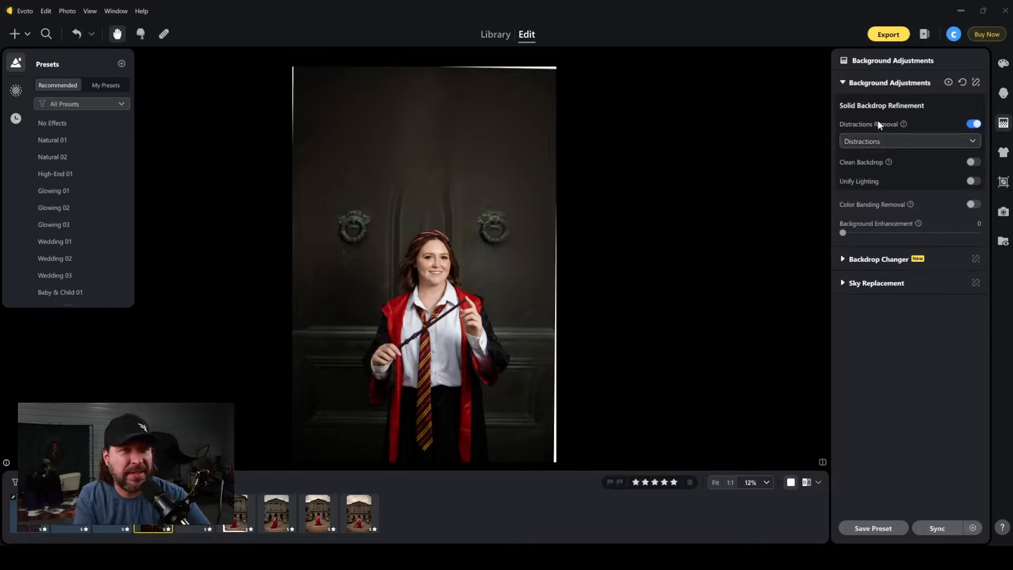
pyautogui.click(973, 124)
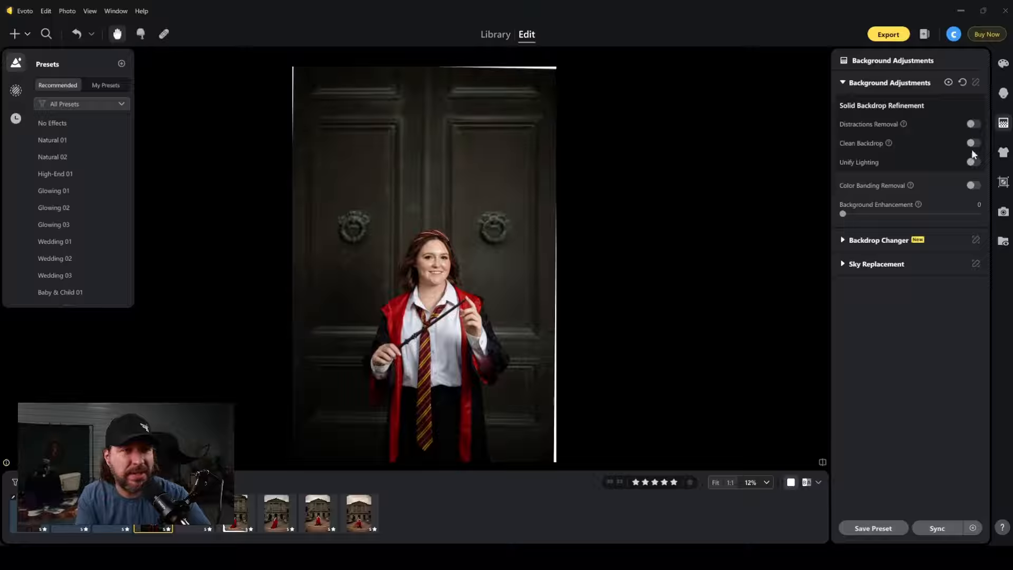
pyautogui.click(974, 162)
pyautogui.click(976, 167)
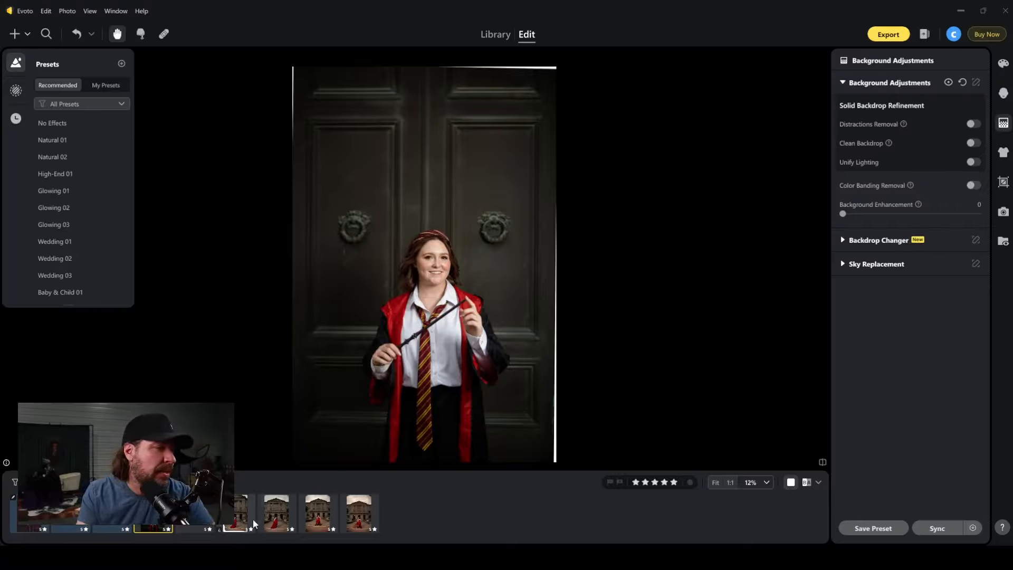
# Browse the last three courthouse photos of the woman in the red dress and open the final one.
pyautogui.click(270, 514)
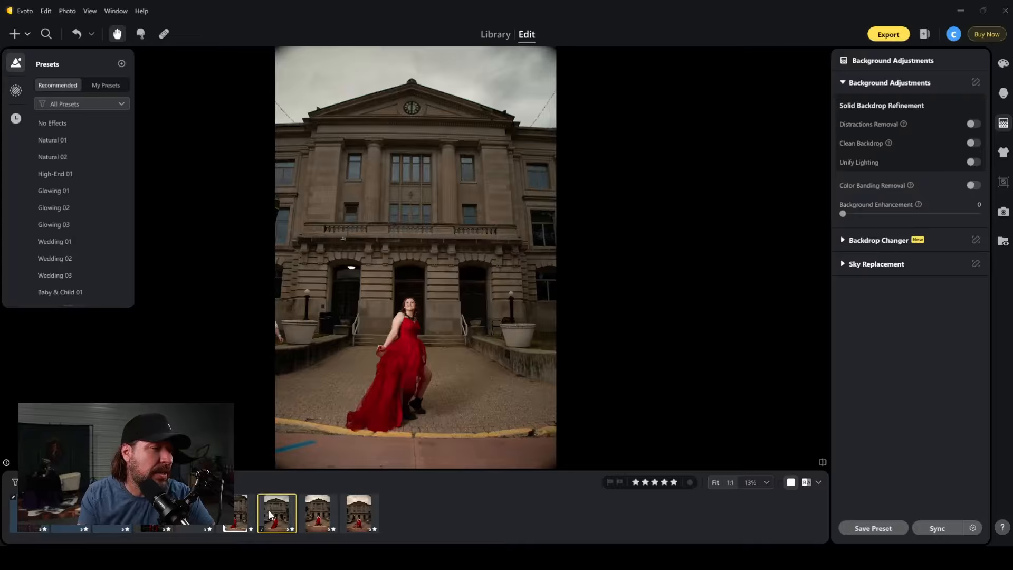
pyautogui.click(315, 519)
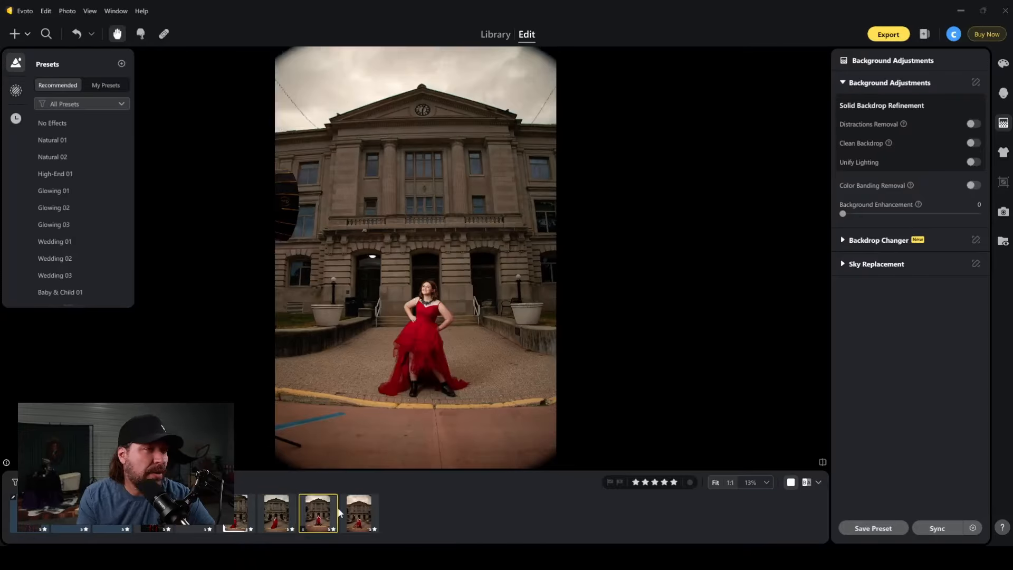
pyautogui.click(354, 515)
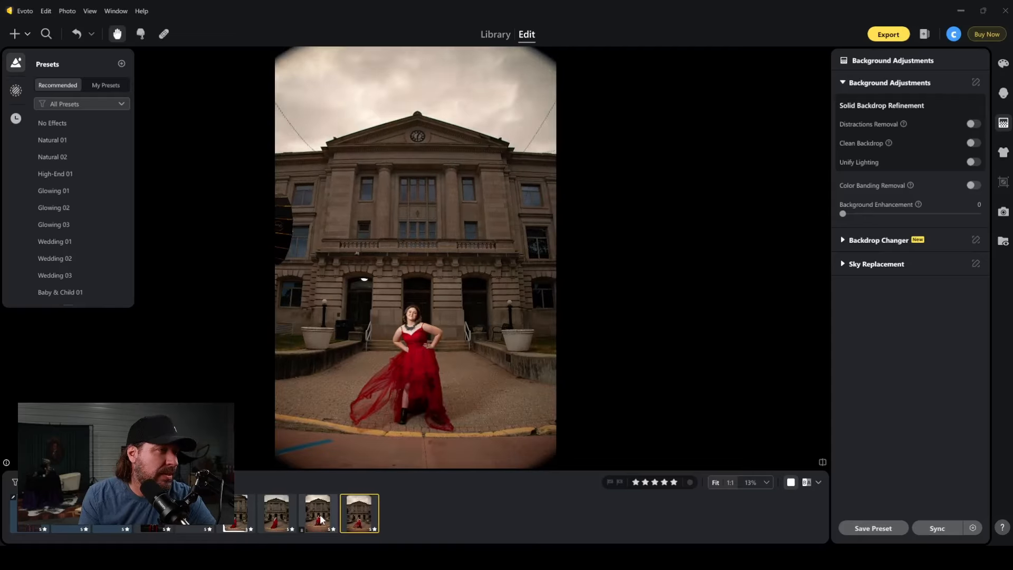
pyautogui.click(321, 520)
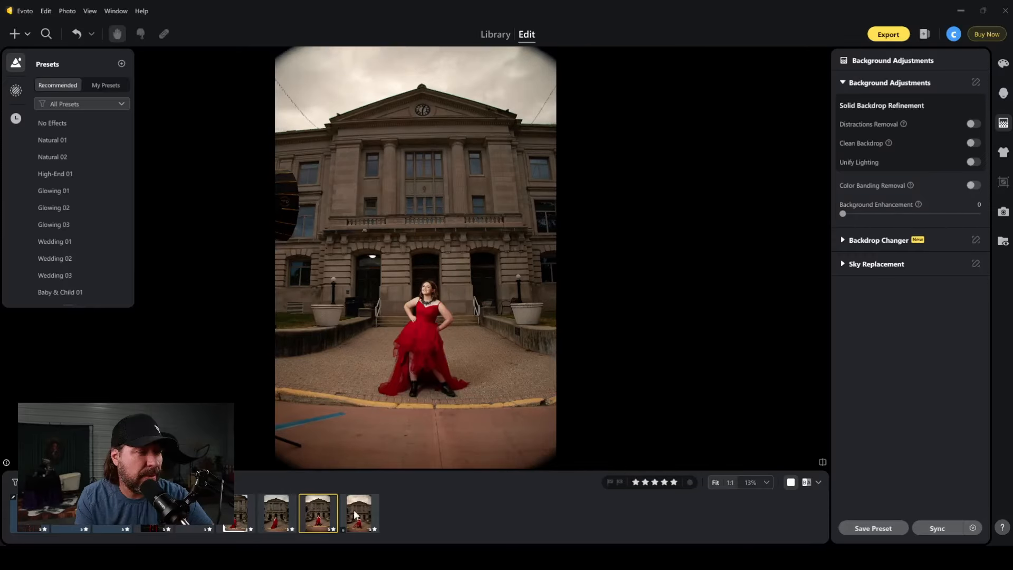
pyautogui.click(369, 508)
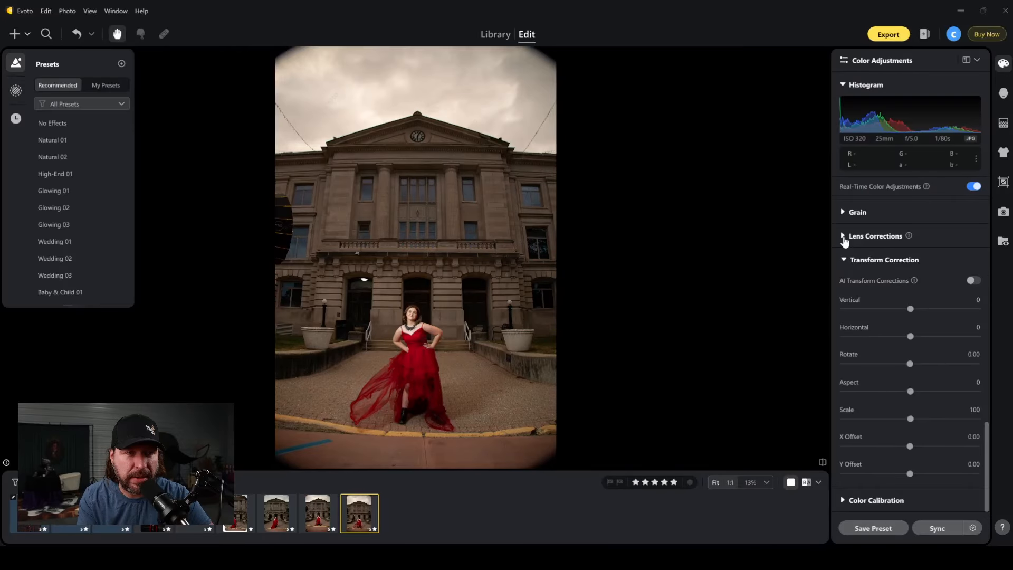
# Enable AI Transform Corrections on the last courthouse photo and set Distortion Correction to 164, Lens Vignetting to 100 and Vertical to -27.
pyautogui.click(973, 281)
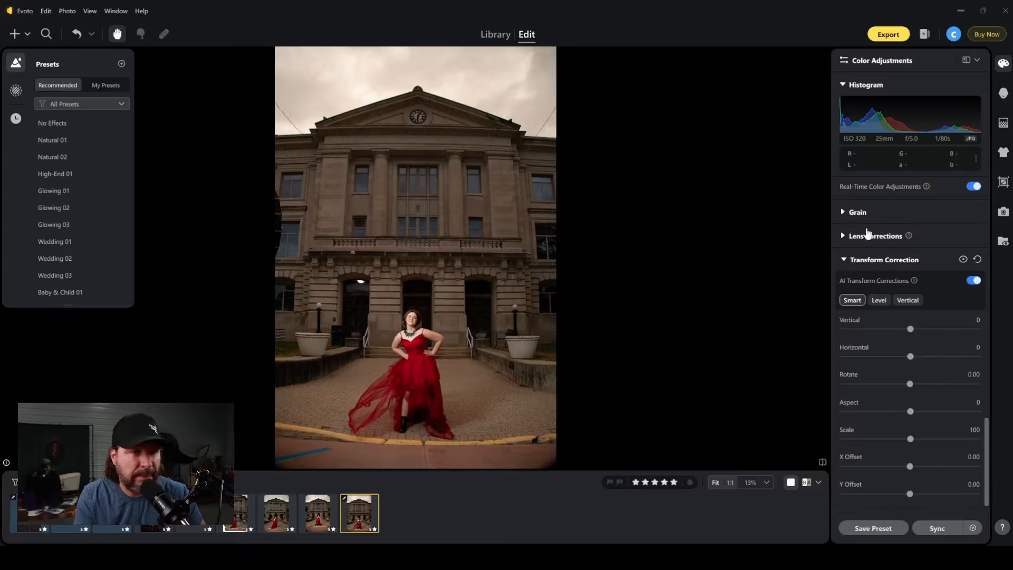
pyautogui.click(844, 235)
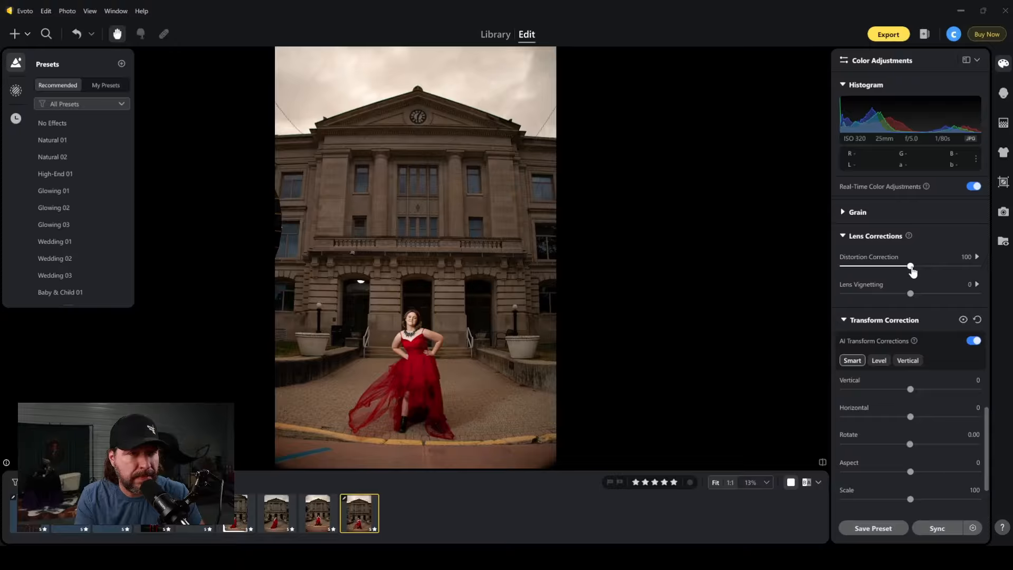
pyautogui.moveTo(912, 272); pyautogui.dragTo(954, 270)
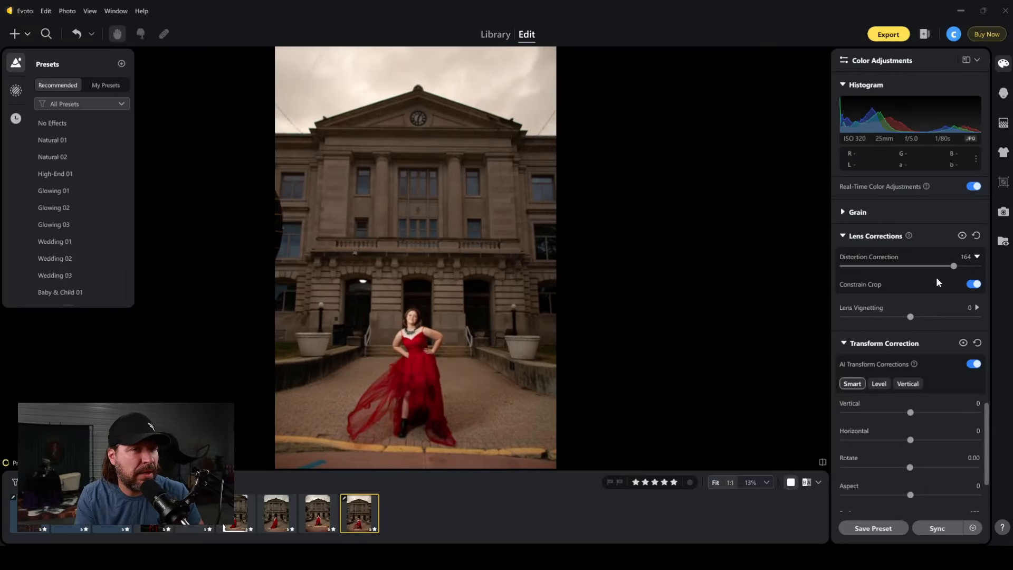
pyautogui.moveTo(910, 317); pyautogui.dragTo(1011, 319)
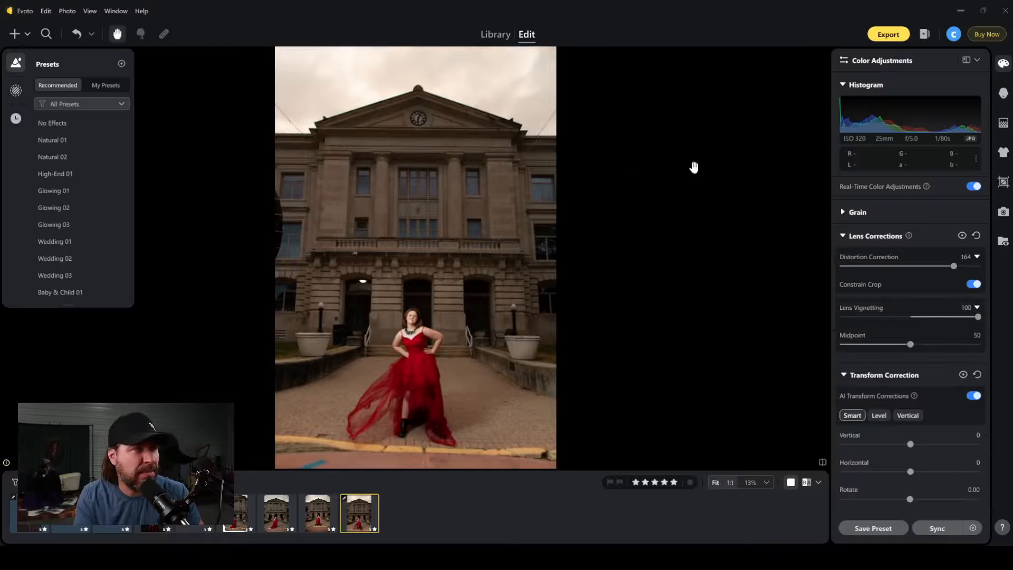
pyautogui.click(848, 238)
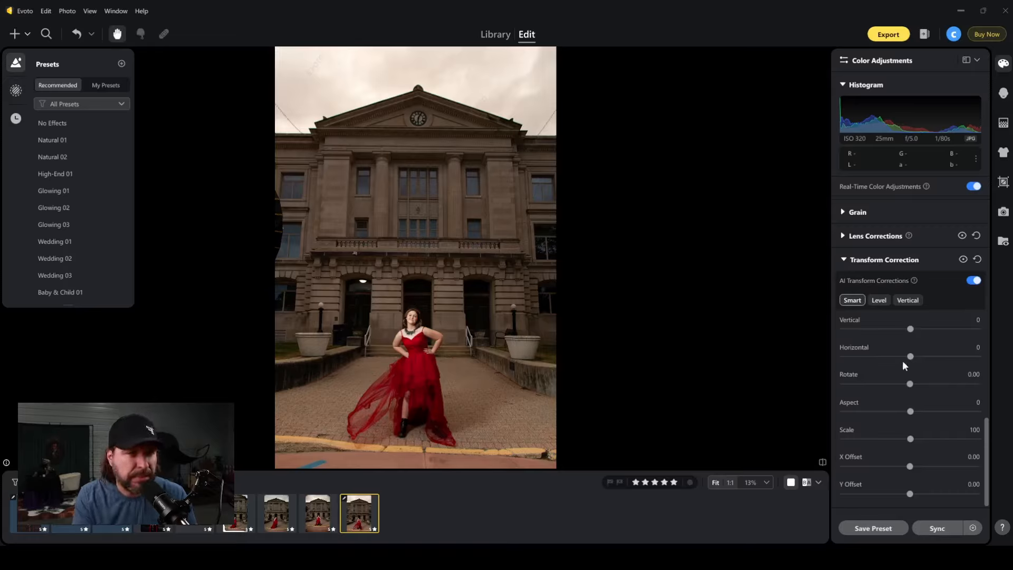
pyautogui.moveTo(910, 329); pyautogui.dragTo(892, 330)
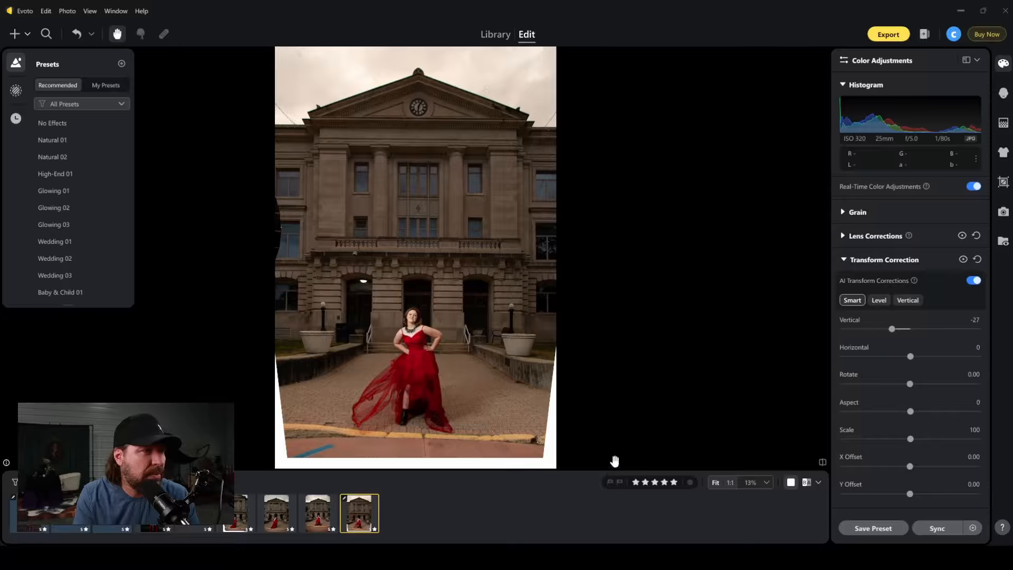
# Compare the corrected courthouse photo with its original several times, examining the building's straightness and proportions.
pyautogui.press('\\')
pyautogui.press('\\')
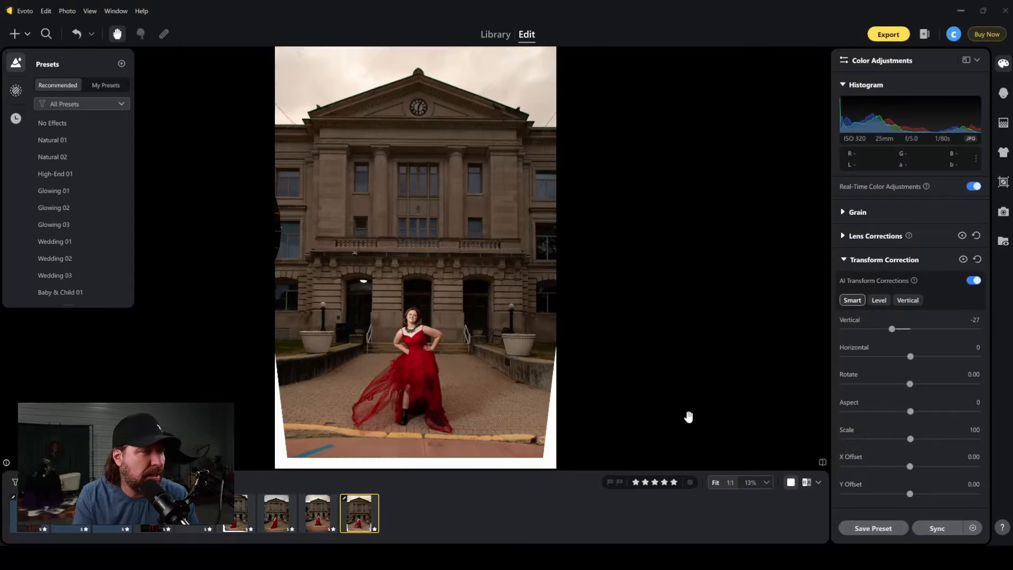
pyautogui.press('\\')
pyautogui.press('\\')
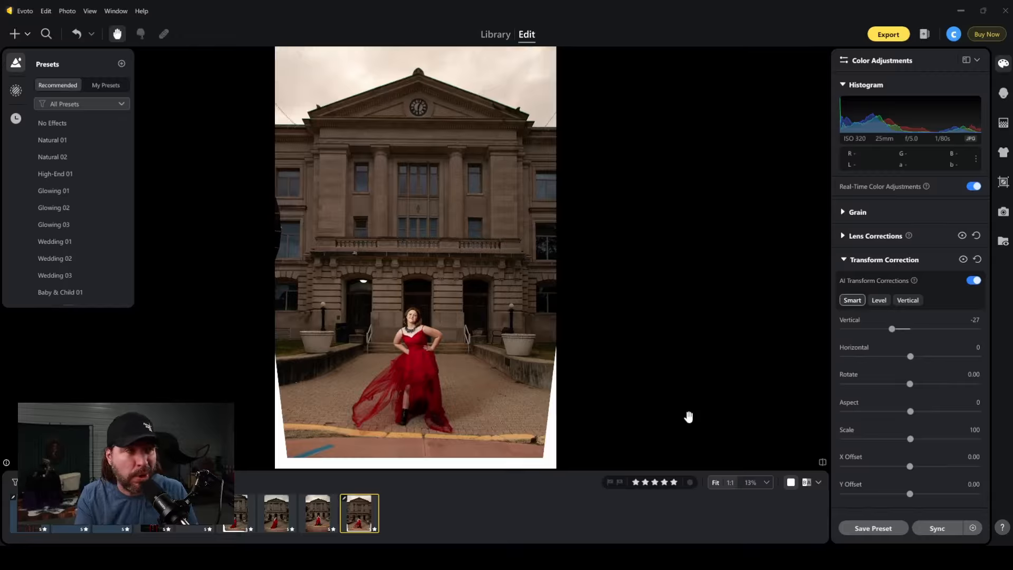
pyautogui.press('\\')
pyautogui.press('\\')
pyautogui.press('\\')
pyautogui.press('\\')
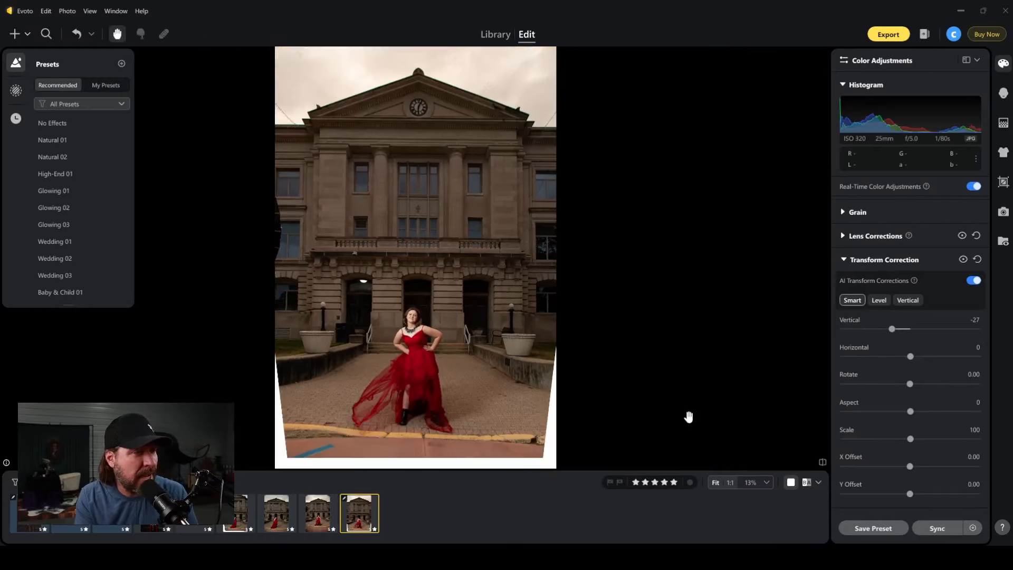
pyautogui.press('\\')
pyautogui.press('\\')
pyautogui.press('\\')
pyautogui.press('\\')
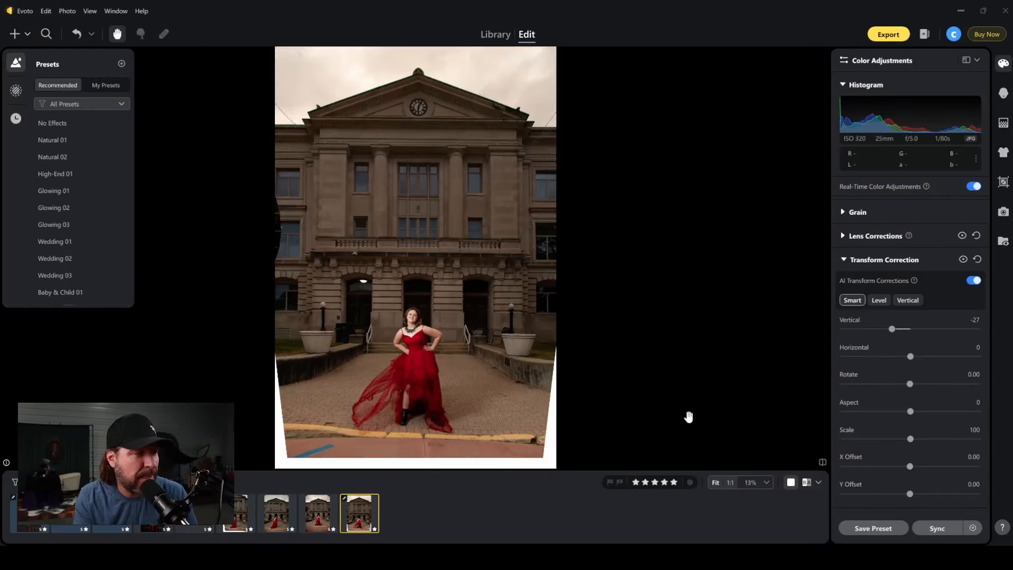
pyautogui.press('\\')
pyautogui.press('\\')
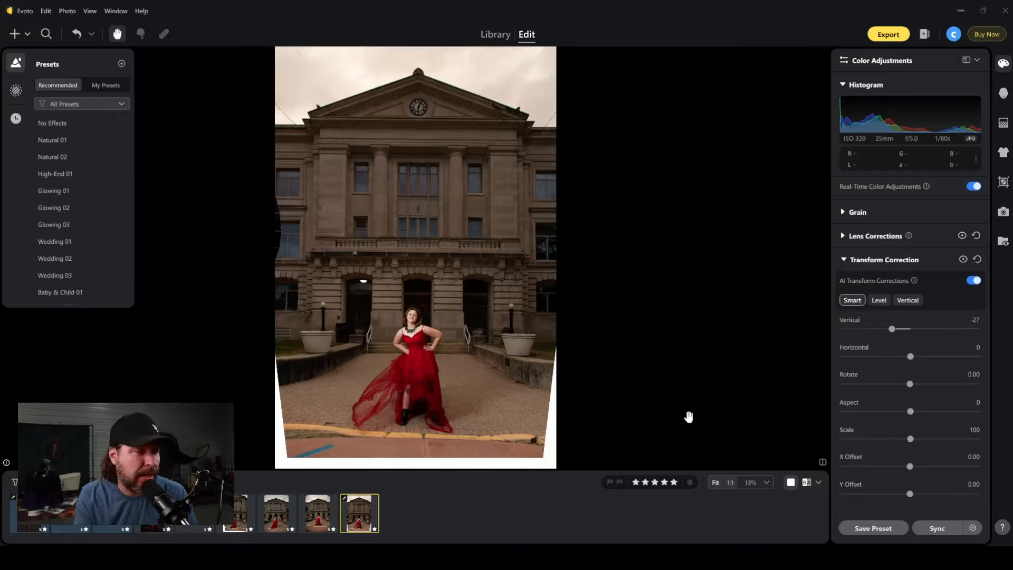
# Enable AI Transform Corrections on the second-to-last courthouse photo and set X Offset and Y Offset to -7 and Scale to 108.
pyautogui.click(314, 512)
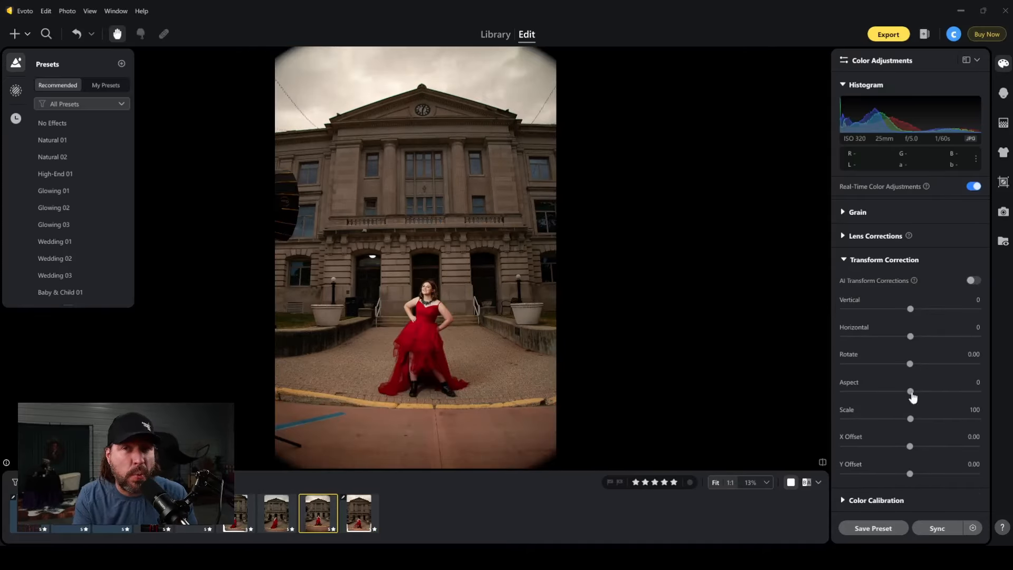
pyautogui.click(974, 282)
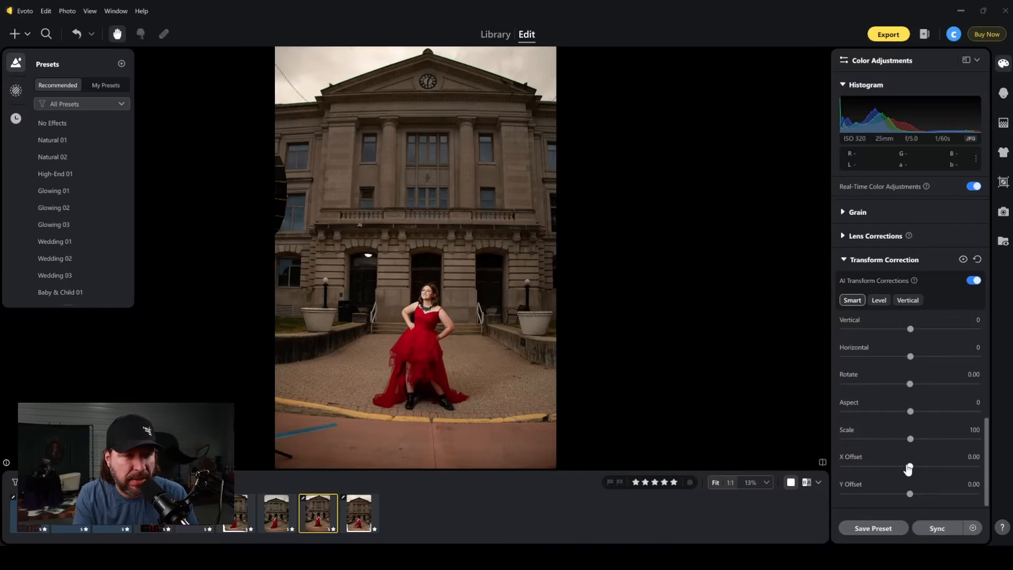
pyautogui.moveTo(908, 468); pyautogui.dragTo(906, 495)
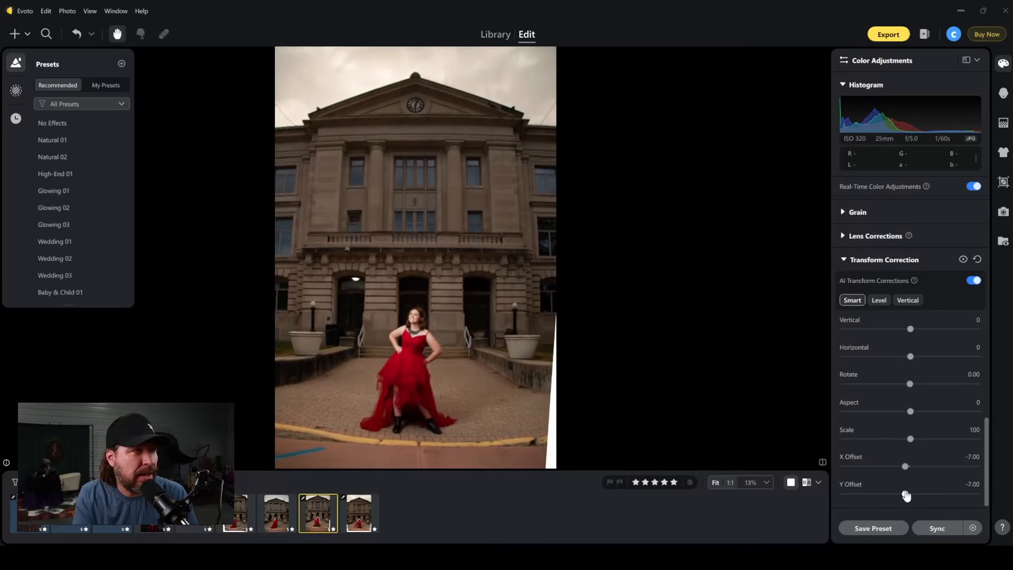
pyautogui.moveTo(909, 414); pyautogui.dragTo(922, 441)
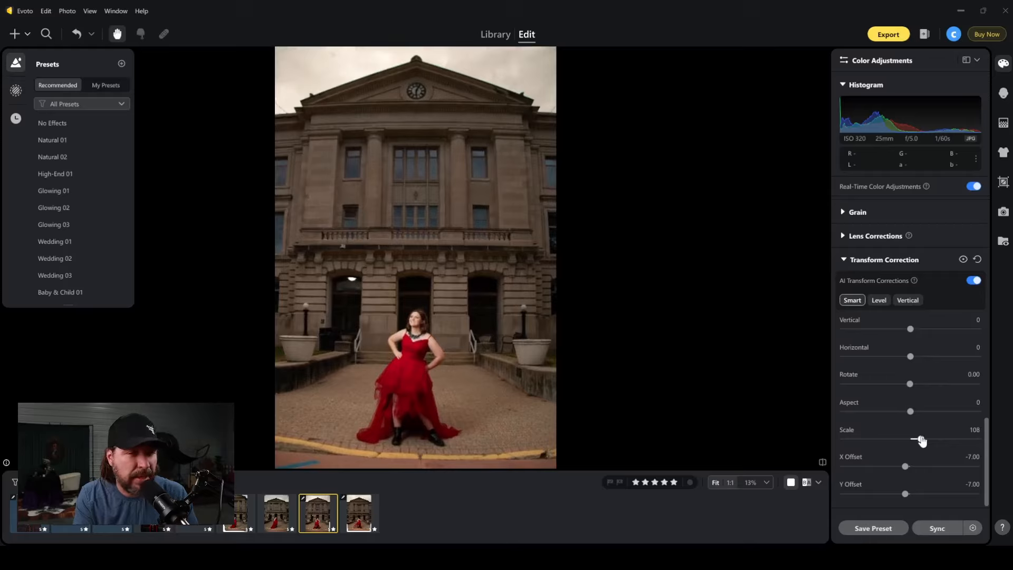
# Set the last courthouse photo's Scale to 109 to fill the white edges, and compare the result with the original.
pyautogui.click(360, 511)
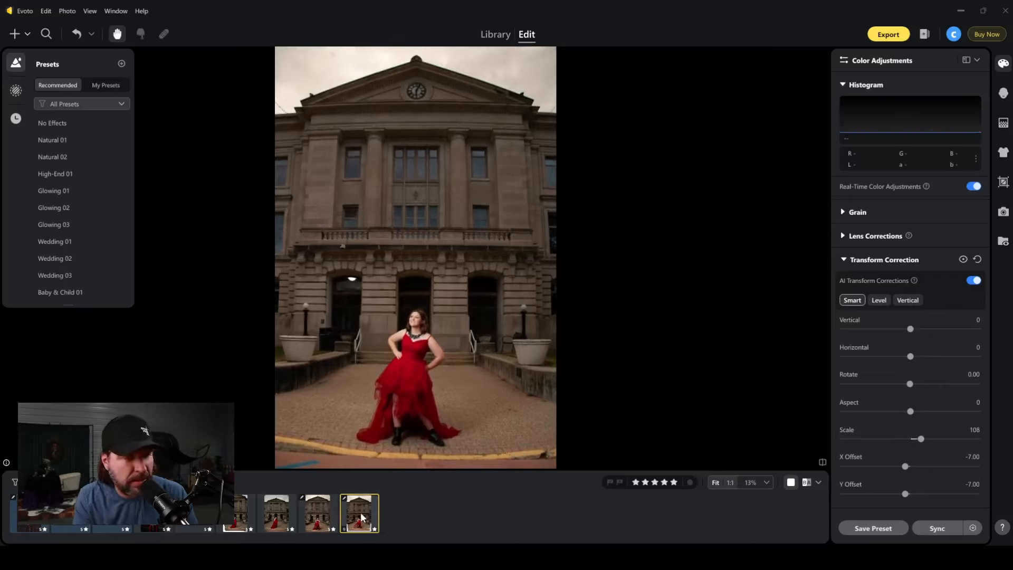
pyautogui.moveTo(910, 441); pyautogui.dragTo(924, 445)
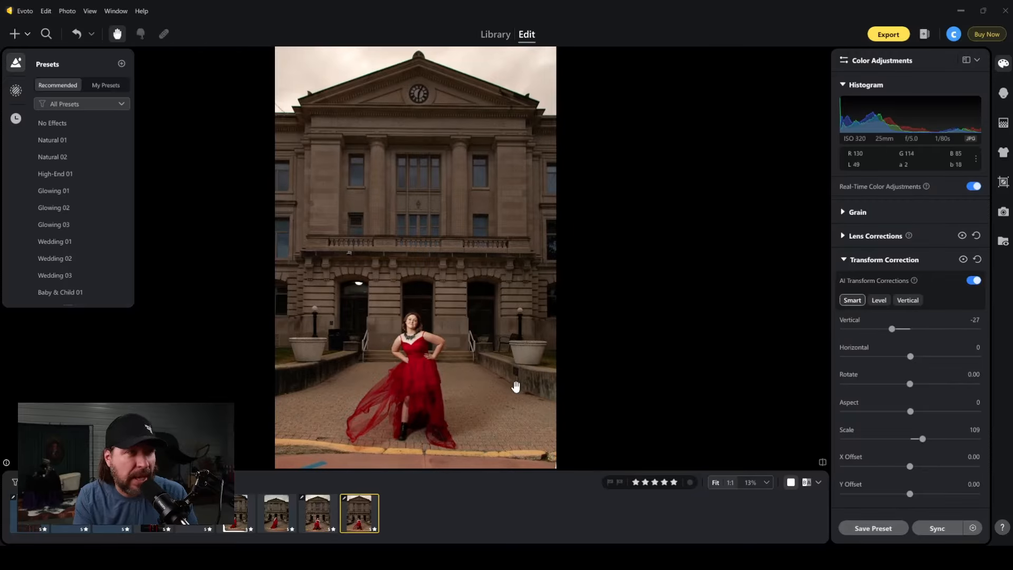
pyautogui.press('\\')
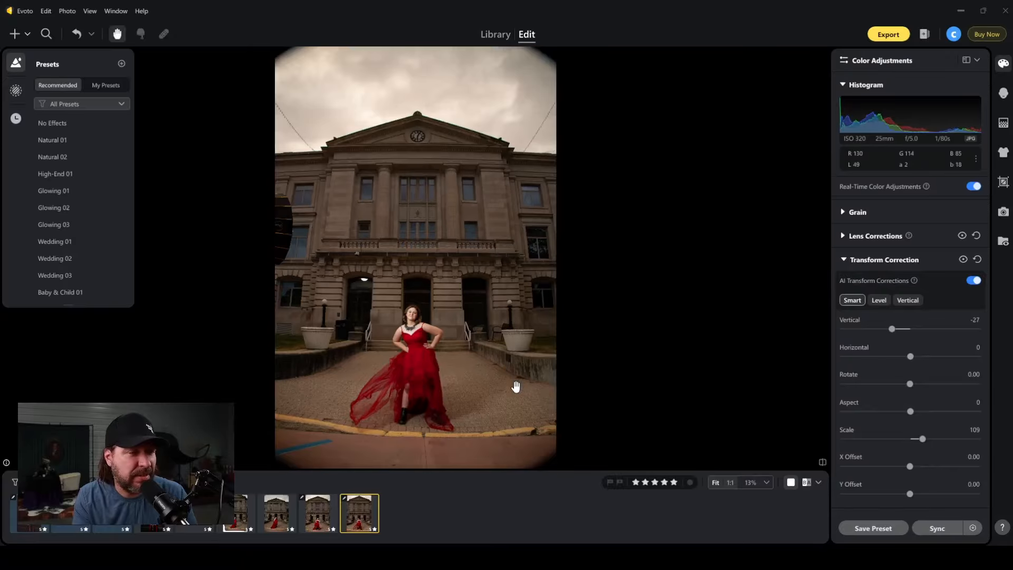
pyautogui.press('\\')
pyautogui.press('\\')
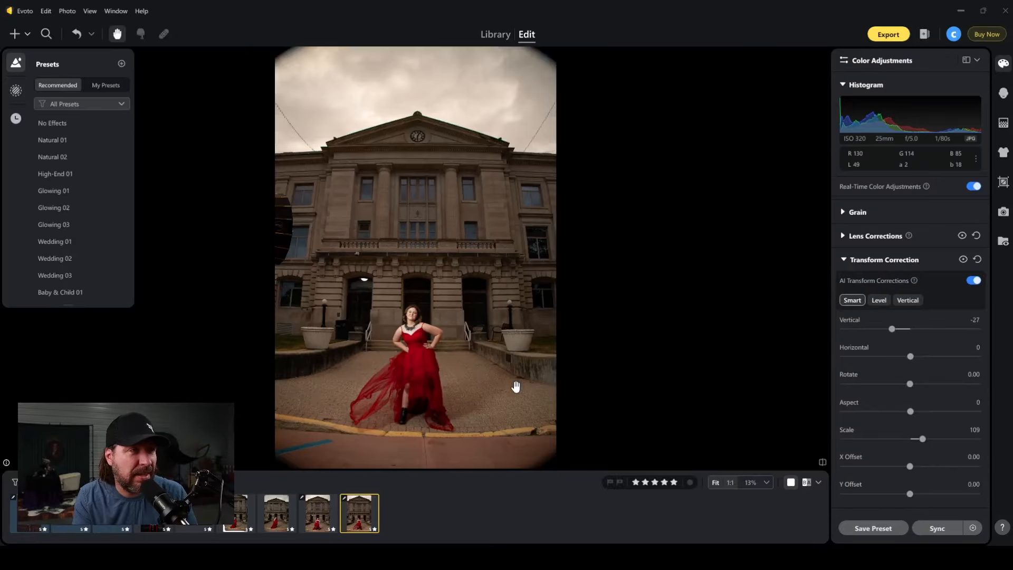
pyautogui.press('\\')
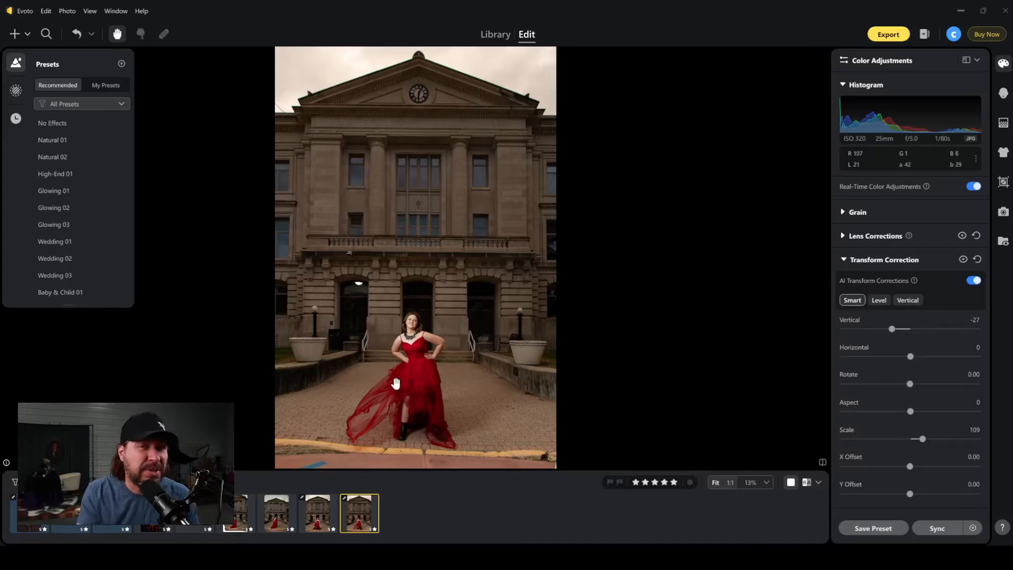
# Enable AI Transform Corrections on the third-to-last courthouse photo, switching it off and on once to compare.
pyautogui.click(278, 518)
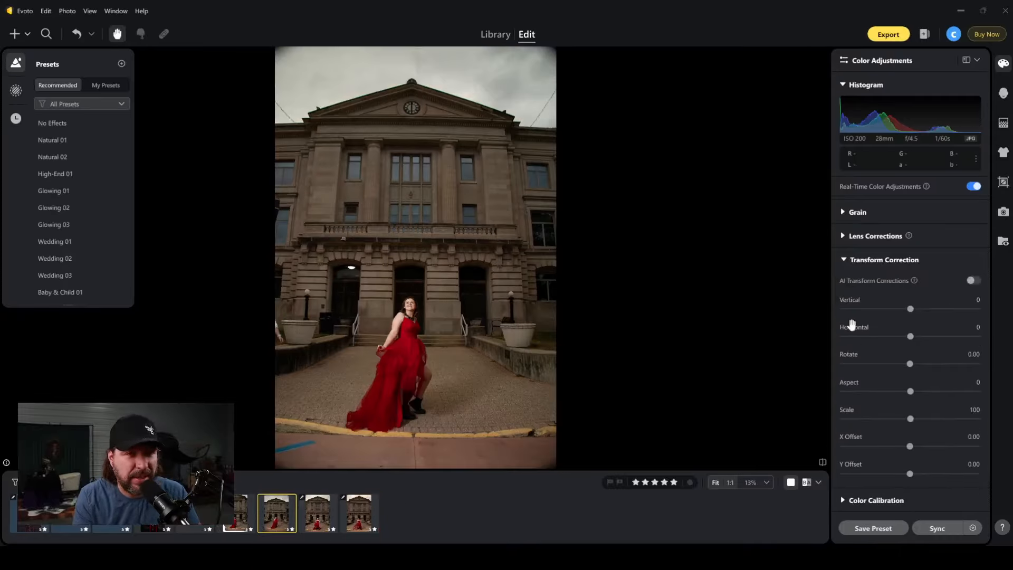
pyautogui.click(972, 281)
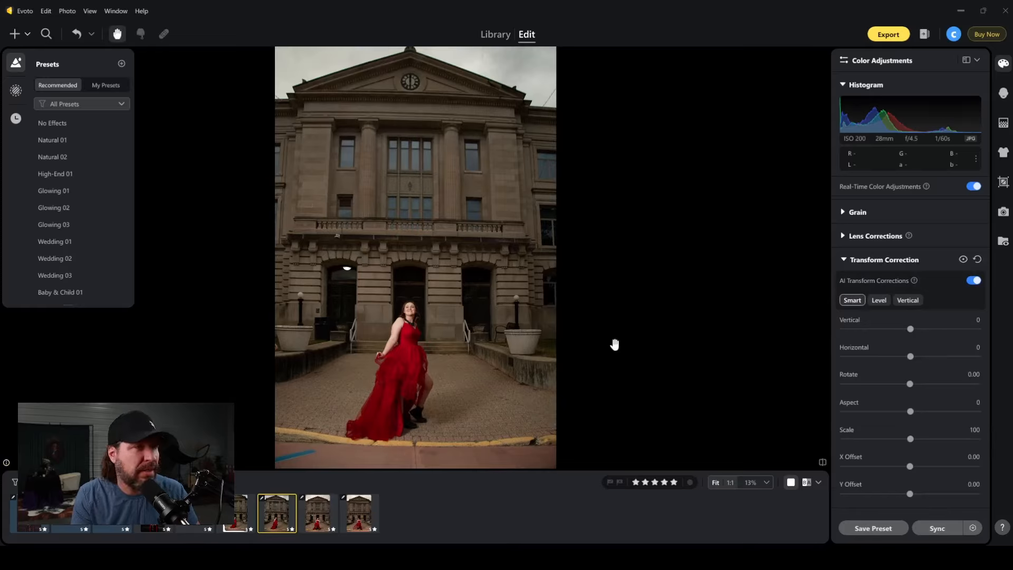
pyautogui.click(972, 280)
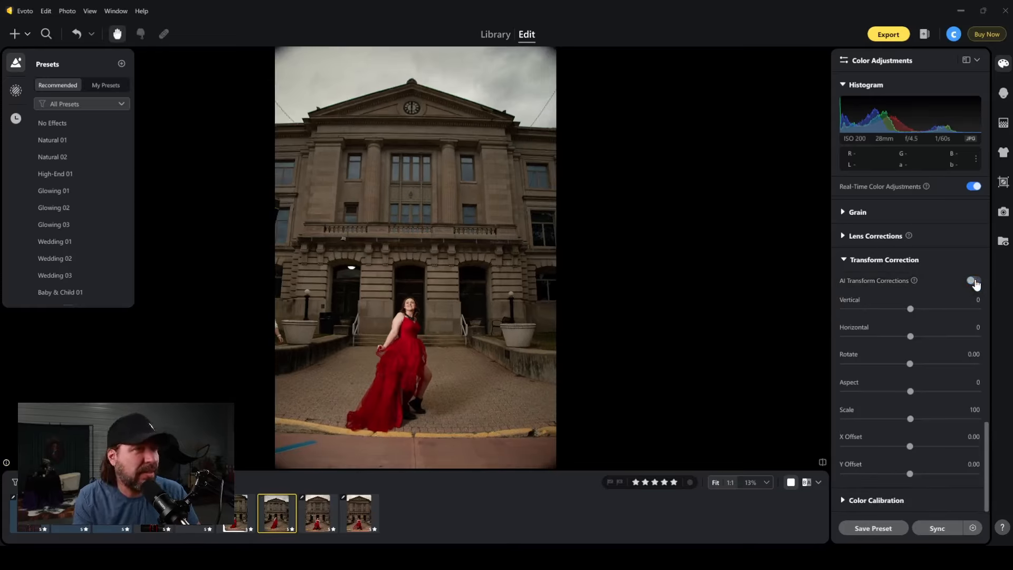
pyautogui.click(972, 280)
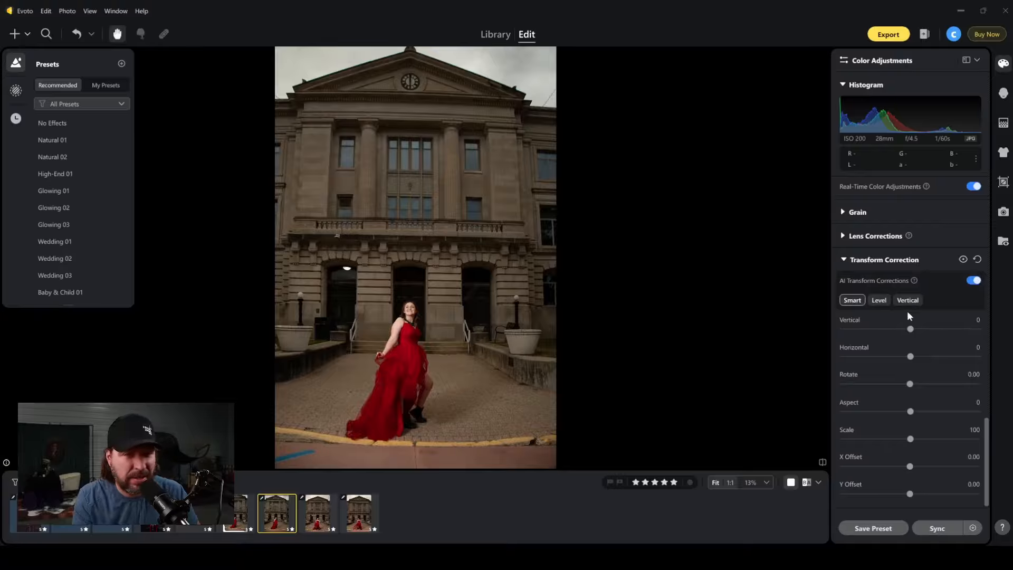
# Set the third-to-last courthouse photo's Horizontal transform to 13 and its X Offset to 3.
pyautogui.moveTo(911, 358); pyautogui.dragTo(918, 358)
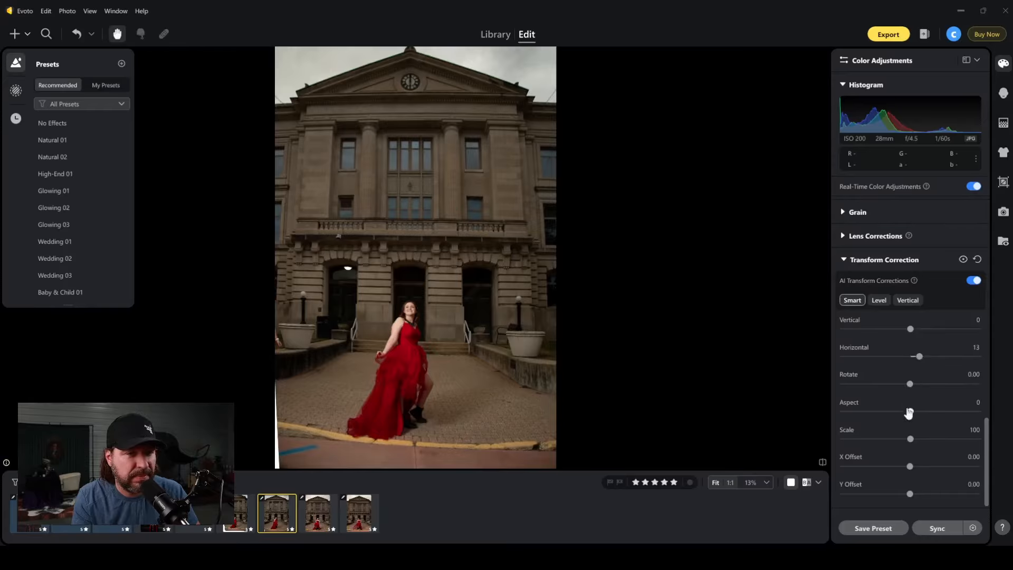
pyautogui.moveTo(909, 466); pyautogui.dragTo(912, 469)
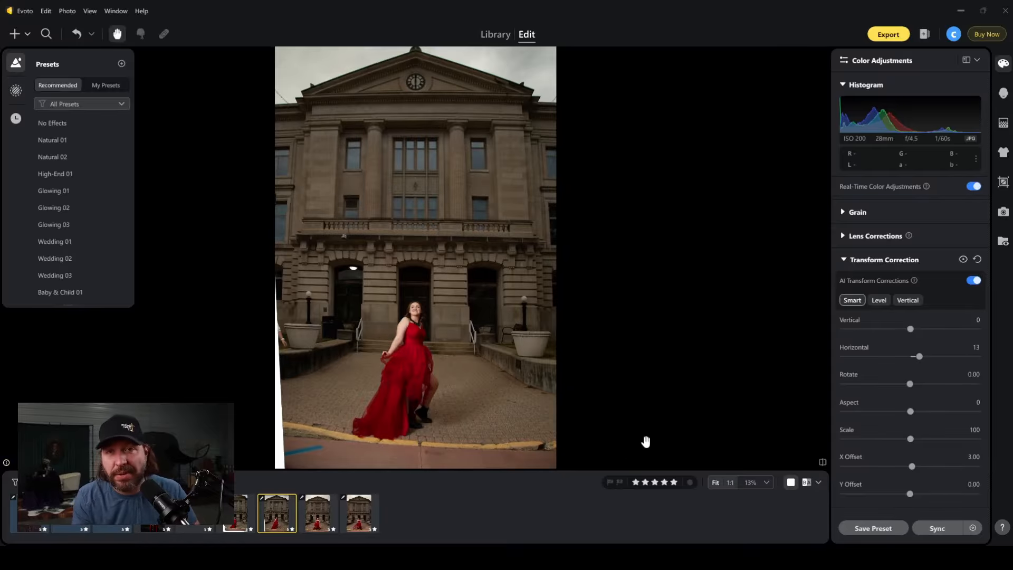
# View the last two corrected courthouse photos and compare the last one with its original several times, examining the building's perspective.
pyautogui.click(315, 517)
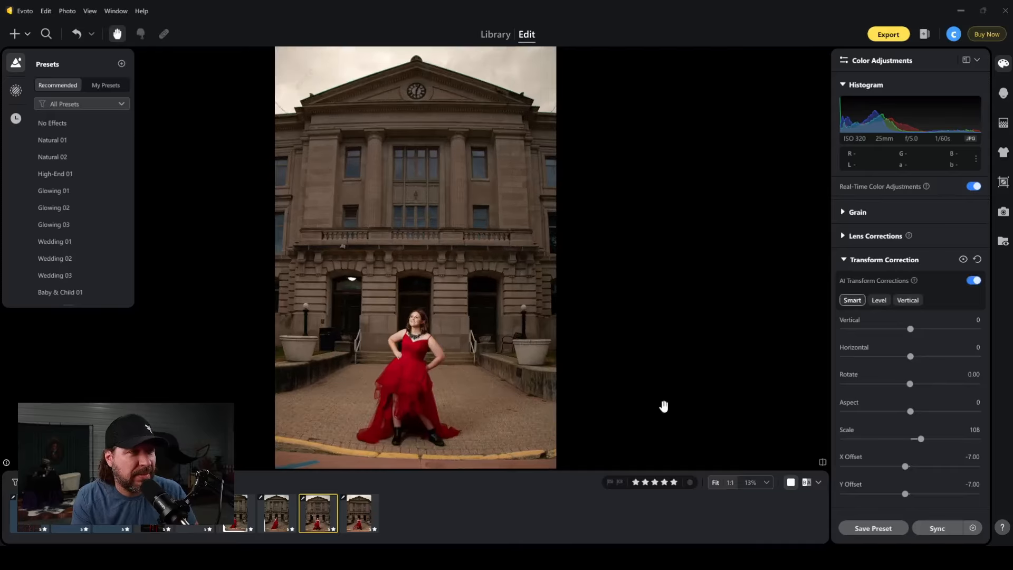
pyautogui.click(363, 512)
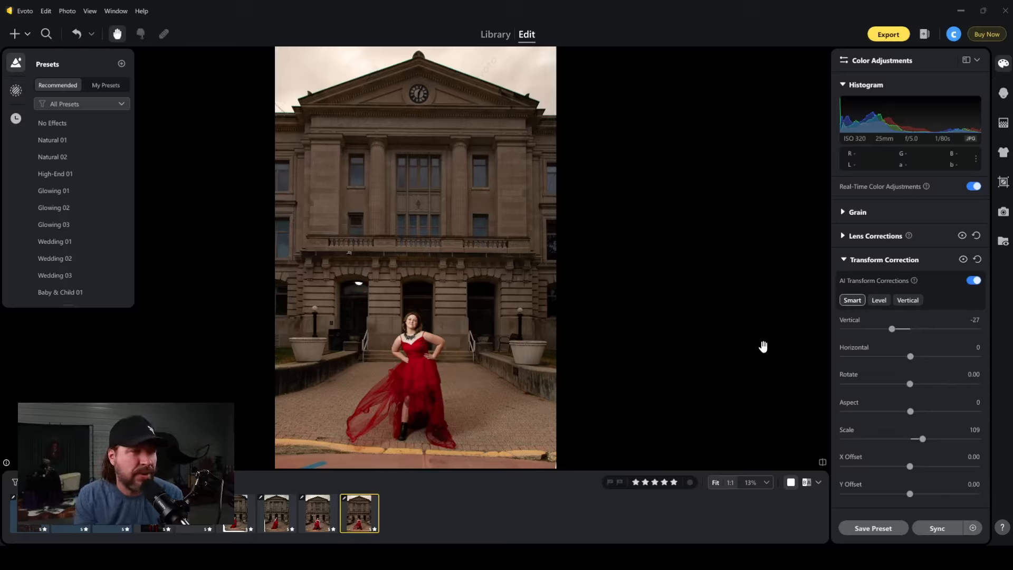
pyautogui.press('\\')
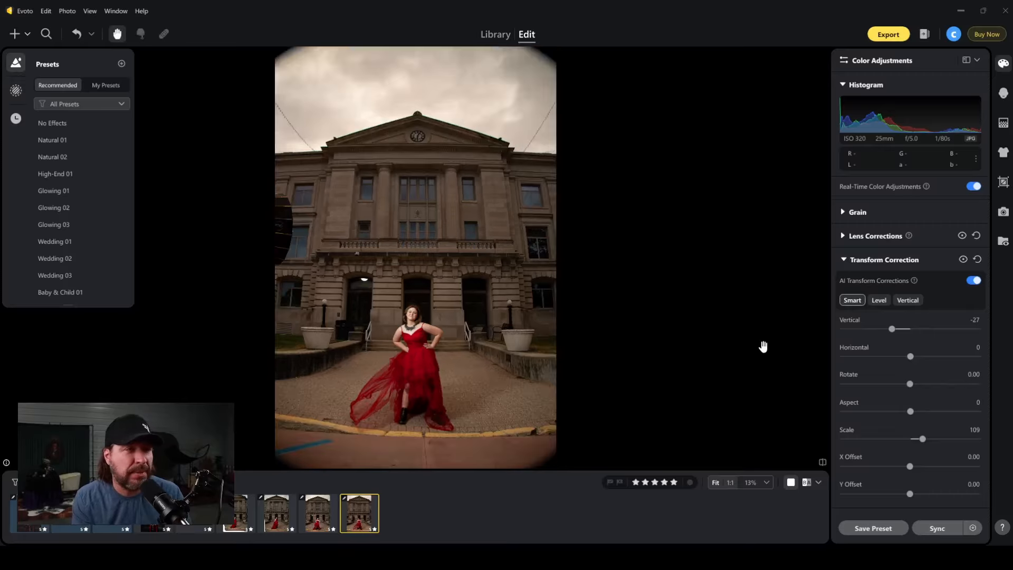
pyautogui.press('\\')
pyautogui.press('\\')
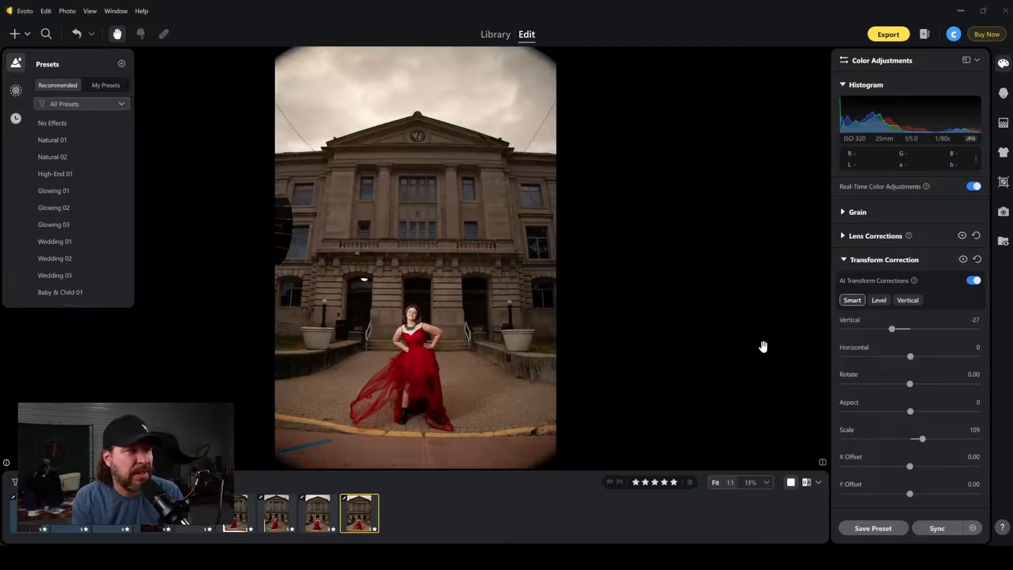
pyautogui.press('\\')
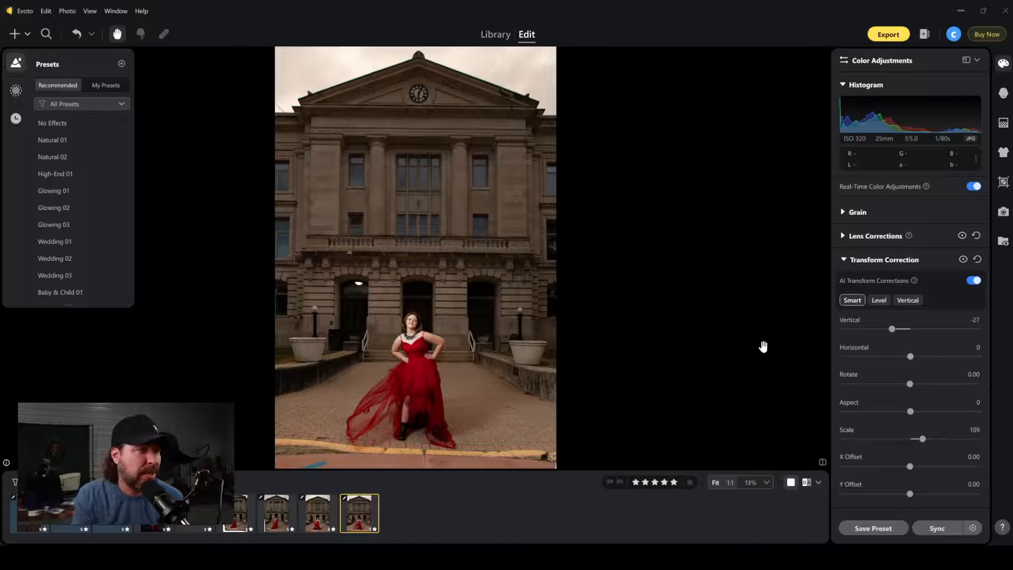
pyautogui.press('\\')
pyautogui.press('\\')
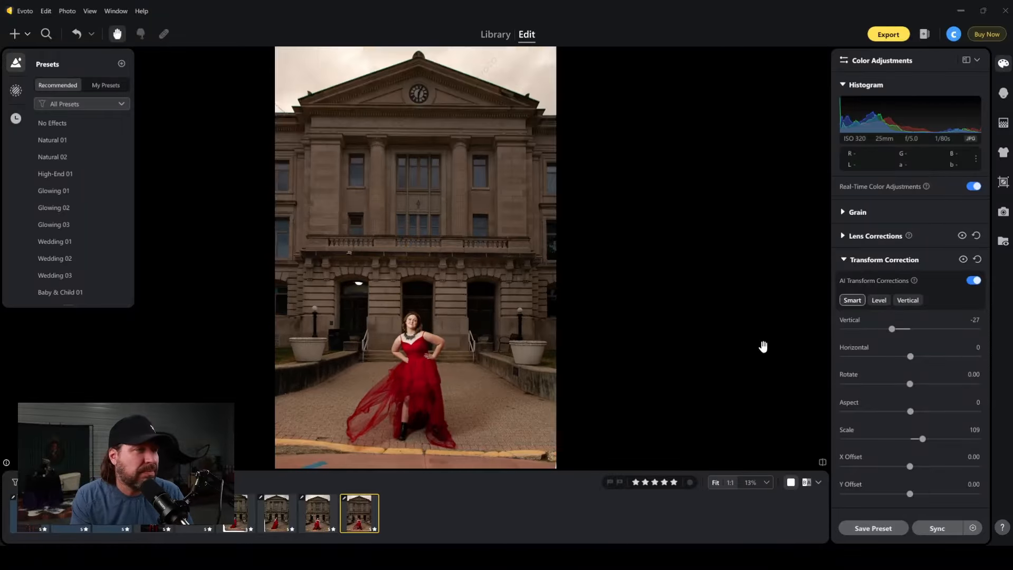
pyautogui.press('\\')
pyautogui.press('\\')
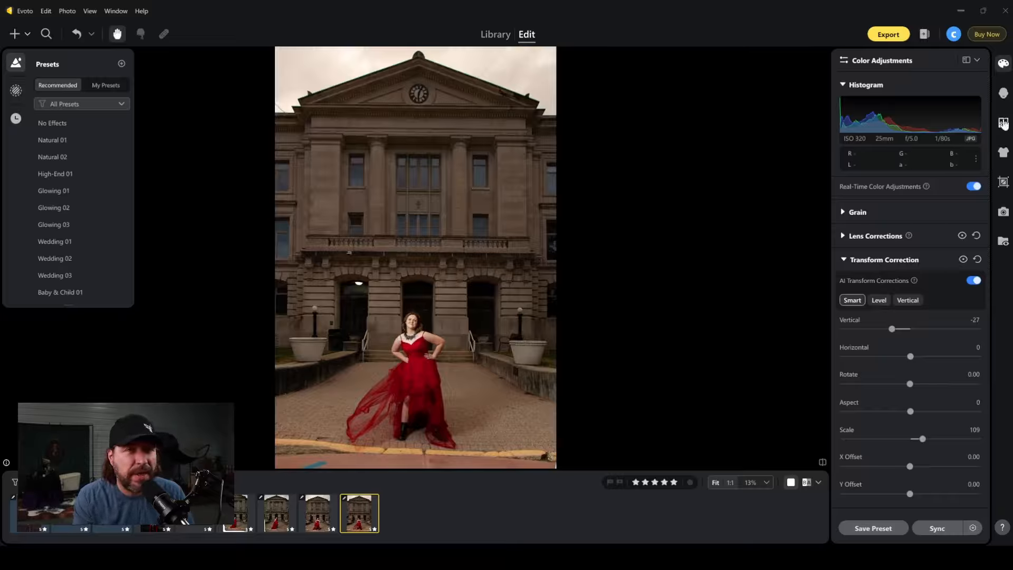
# Open the Wrinkle Test project from the library and bring the portrait with file number 009 into editing.
pyautogui.click(494, 34)
pyautogui.click(55, 215)
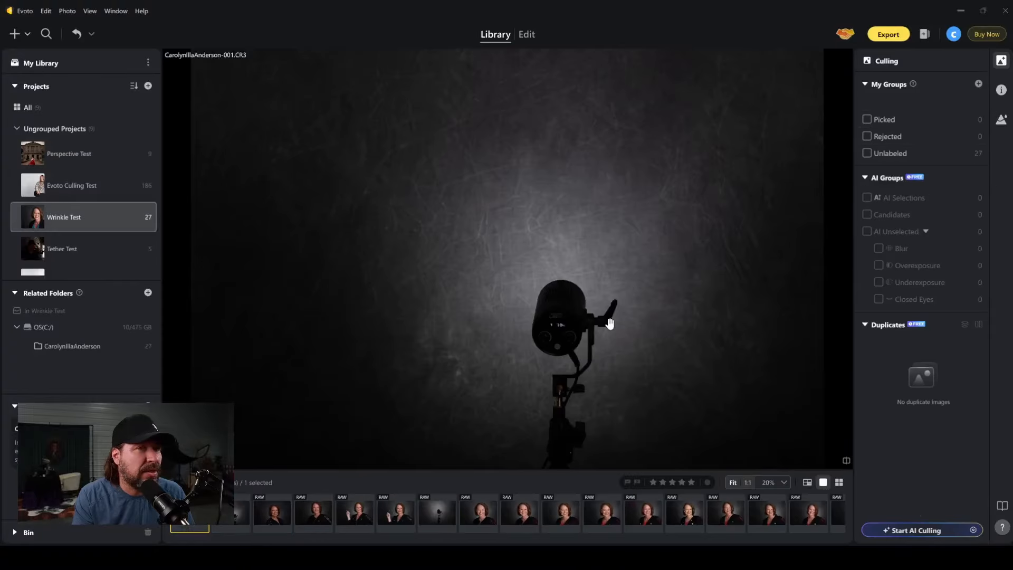
pyautogui.click(524, 515)
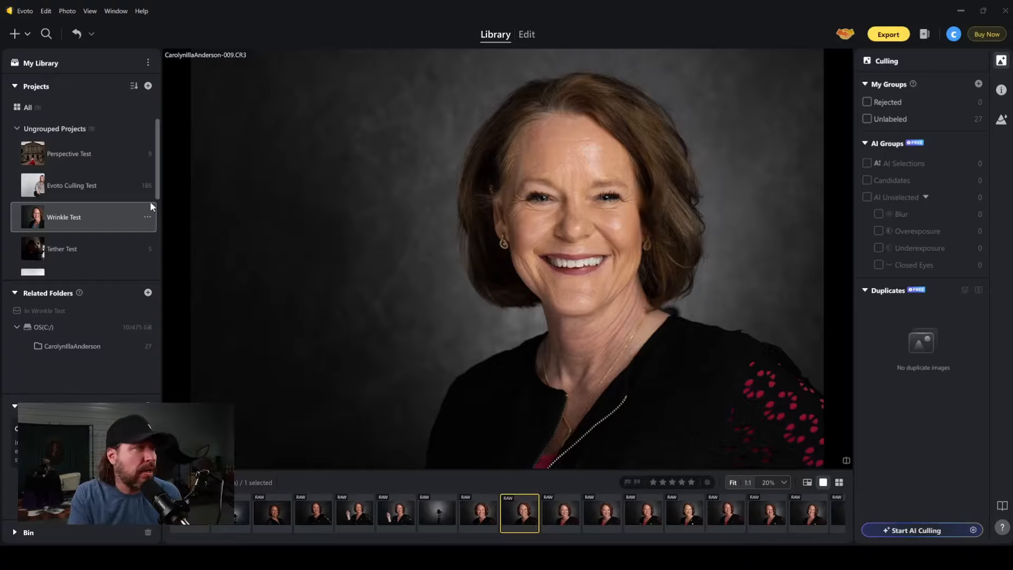
pyautogui.click(526, 35)
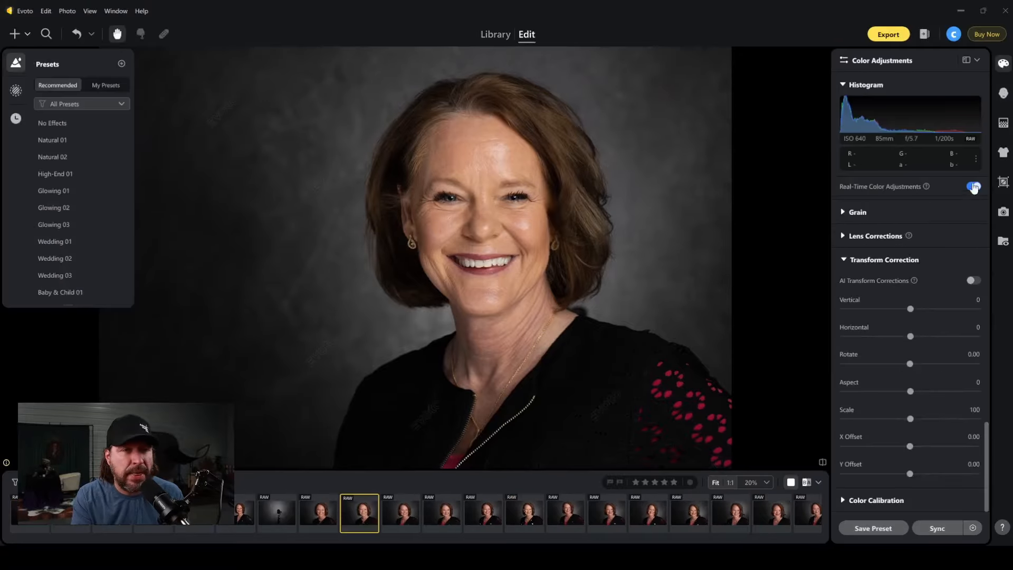
# In portrait retouching for Female, set Freckles & Acne to 100, with Freckles at 0 and Acne at 100.
pyautogui.click(1003, 95)
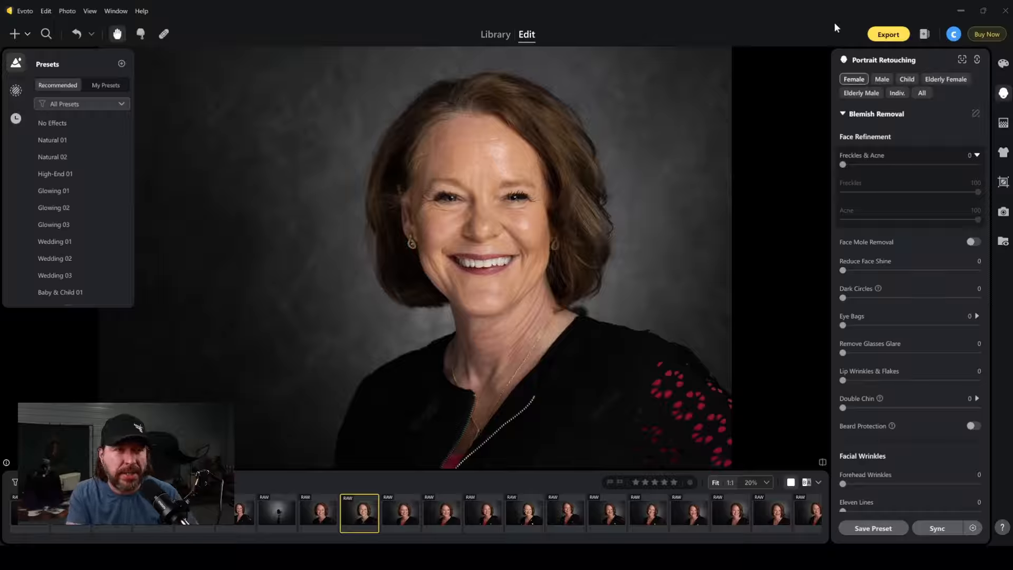
pyautogui.moveTo(842, 164); pyautogui.dragTo(792, 193)
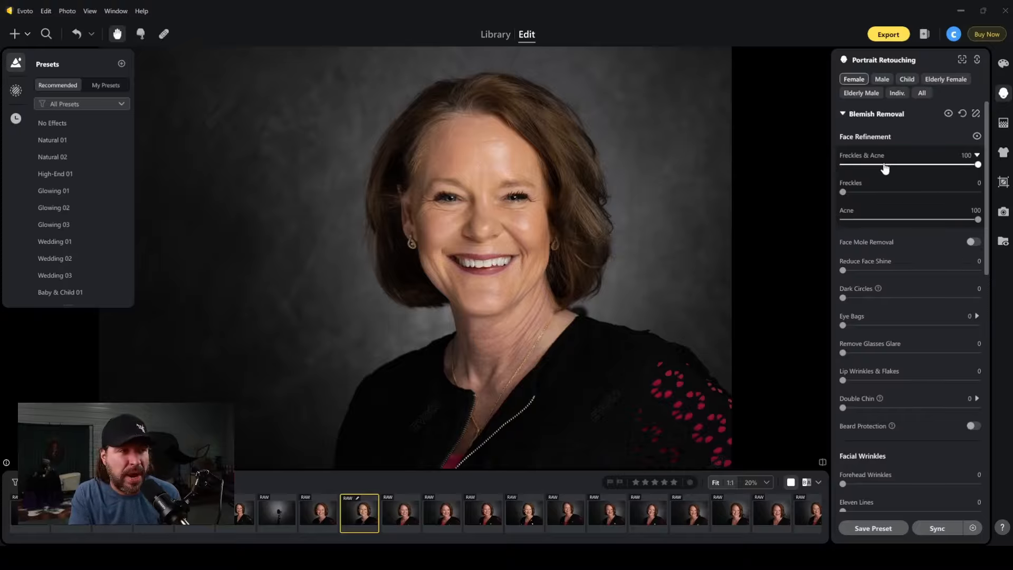
# Try Perioral Wrinkles at 100 and examine the skin around the mouth, eyes and forehead up close.
pyautogui.scroll(-5, 891, 240)
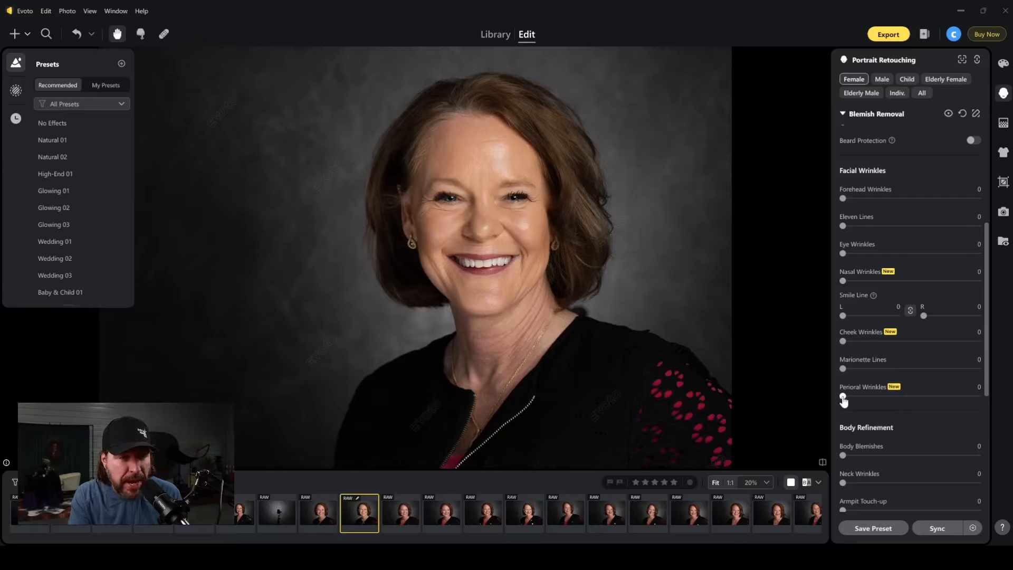
pyautogui.moveTo(843, 400); pyautogui.dragTo(999, 404)
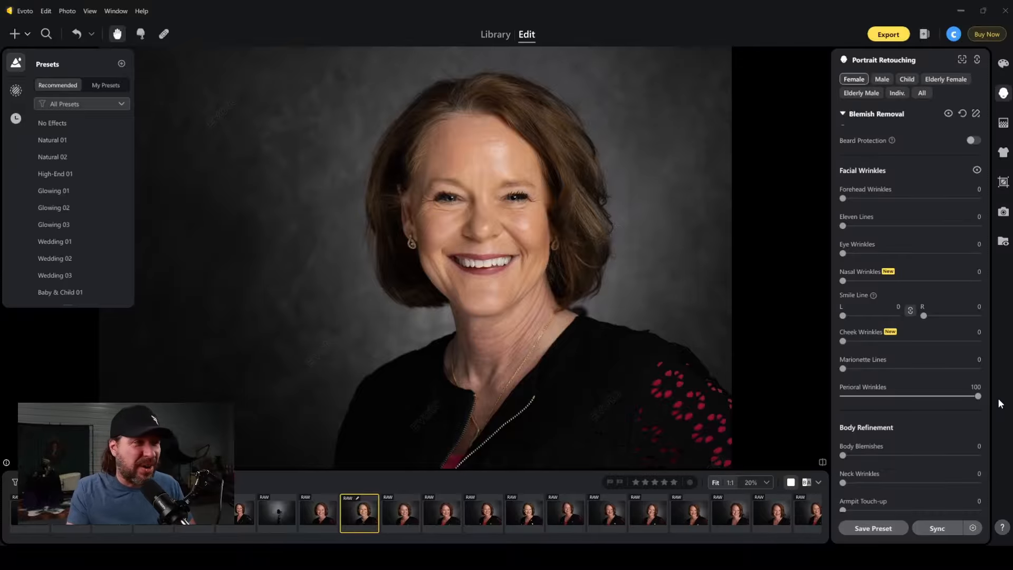
pyautogui.scroll(5, 524, 203)
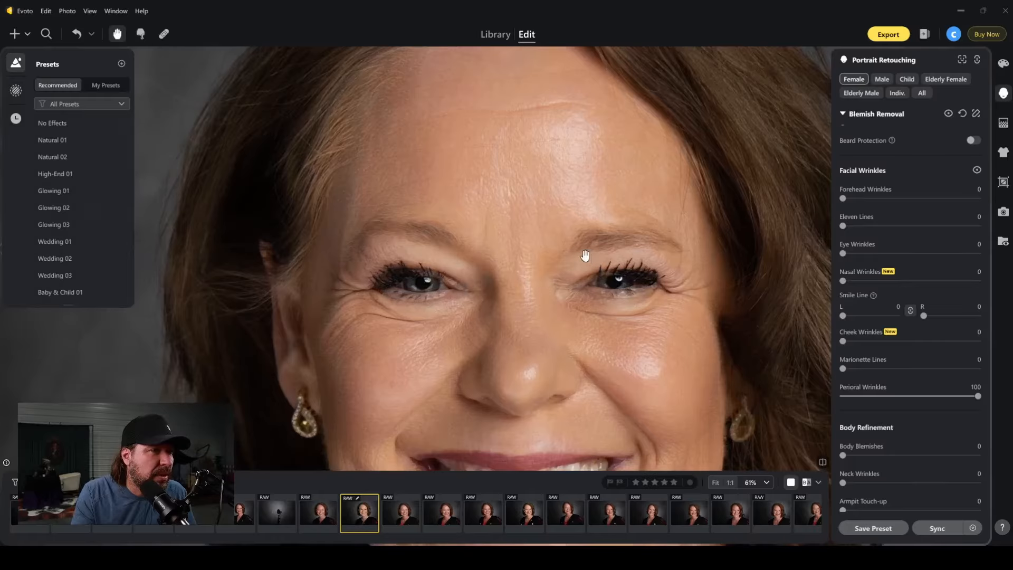
pyautogui.scroll(3, 598, 274)
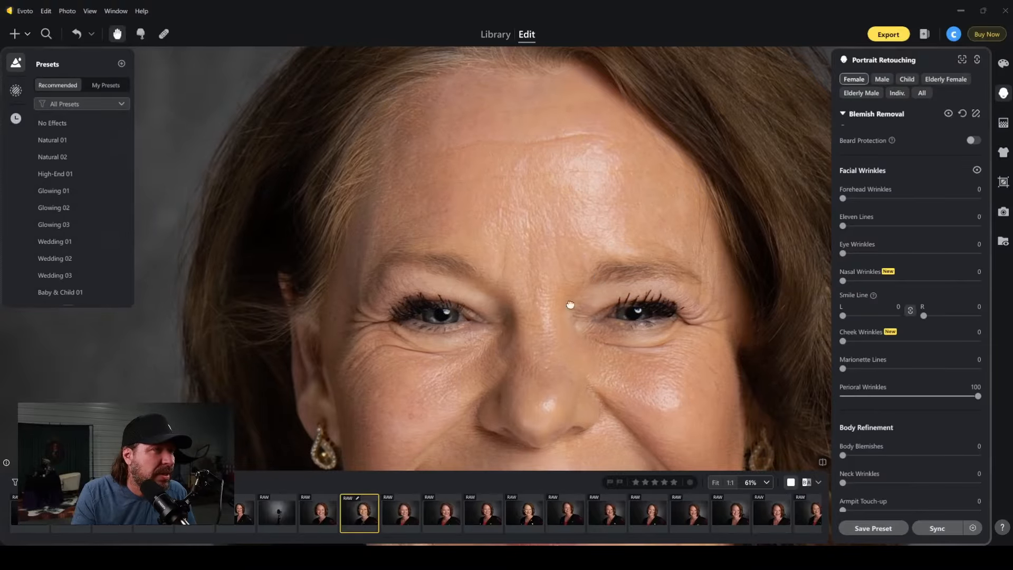
pyautogui.moveTo(569, 306); pyautogui.dragTo(551, 236)
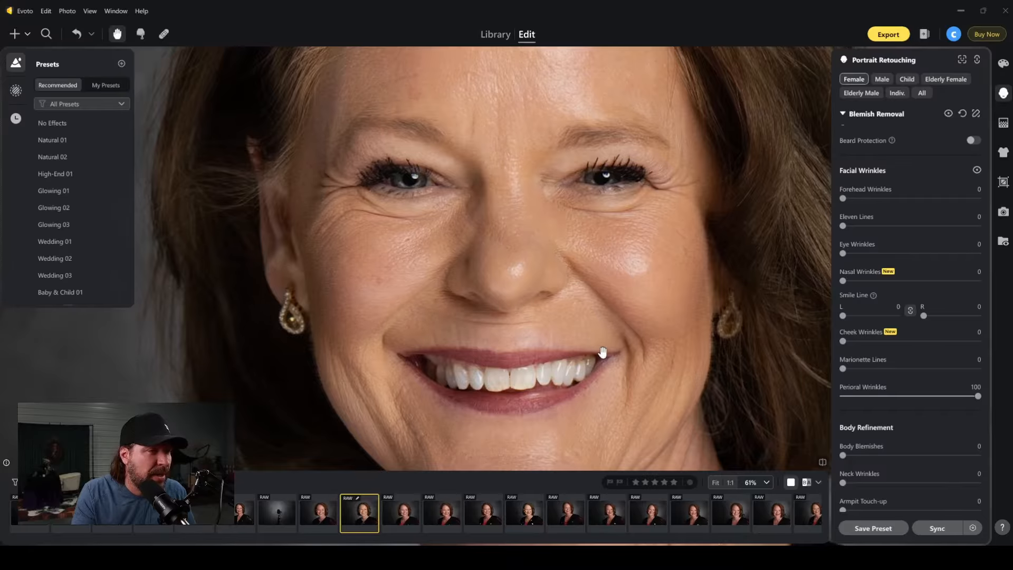
pyautogui.moveTo(602, 352); pyautogui.dragTo(596, 263)
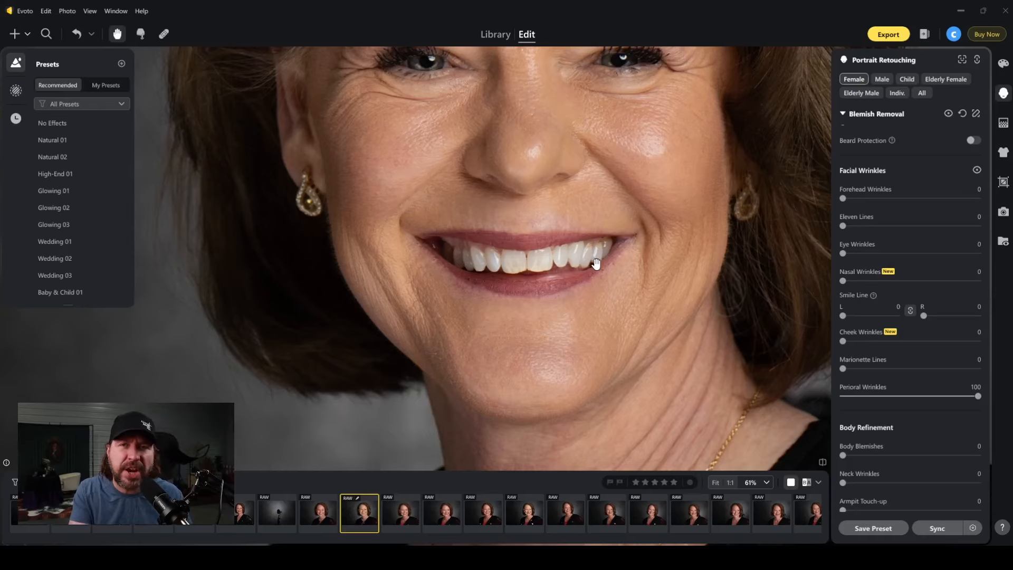
pyautogui.scroll(-4, 624, 273)
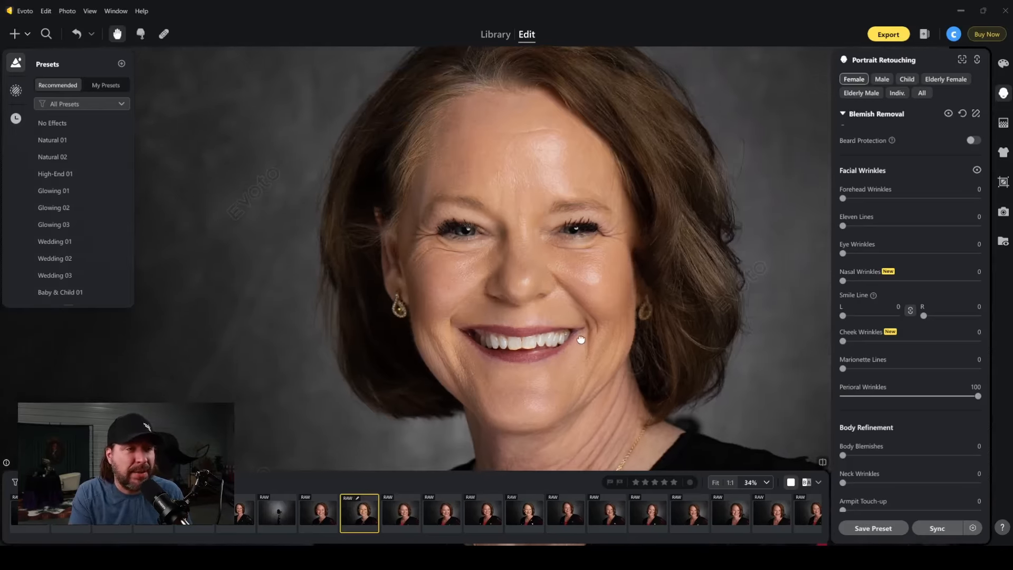
pyautogui.moveTo(580, 339); pyautogui.dragTo(547, 338)
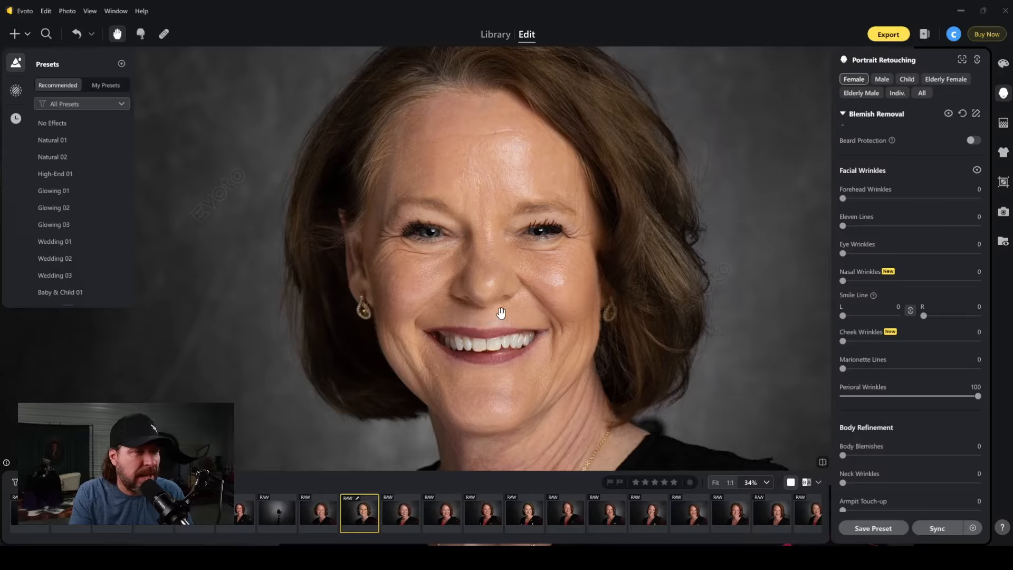
# Reset Perioral Wrinkles to 0, try Cheek Wrinkles at strengths between 39 and 100, and settle on 64.
pyautogui.moveTo(843, 343); pyautogui.dragTo(988, 342)
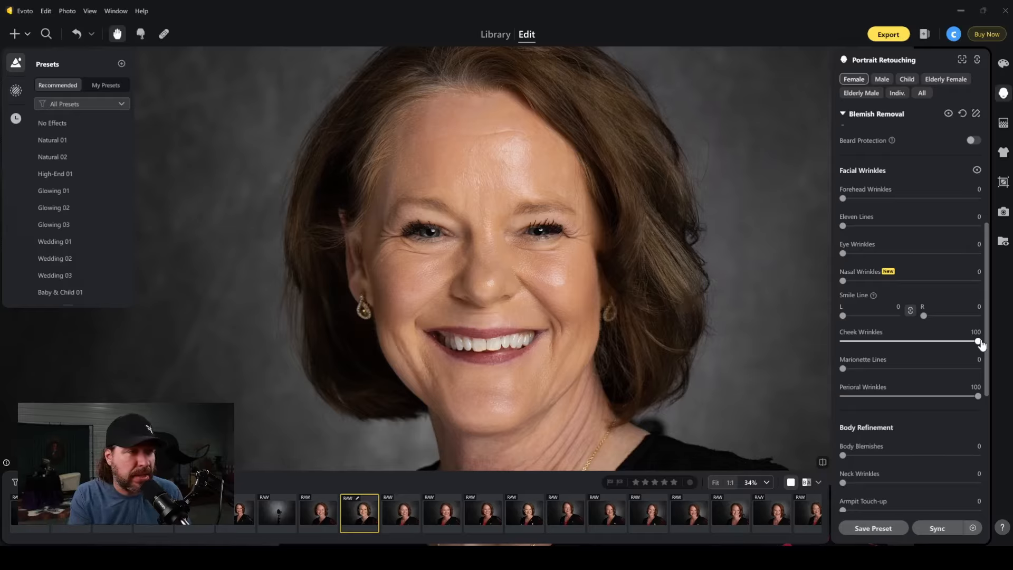
pyautogui.moveTo(977, 395); pyautogui.dragTo(781, 396)
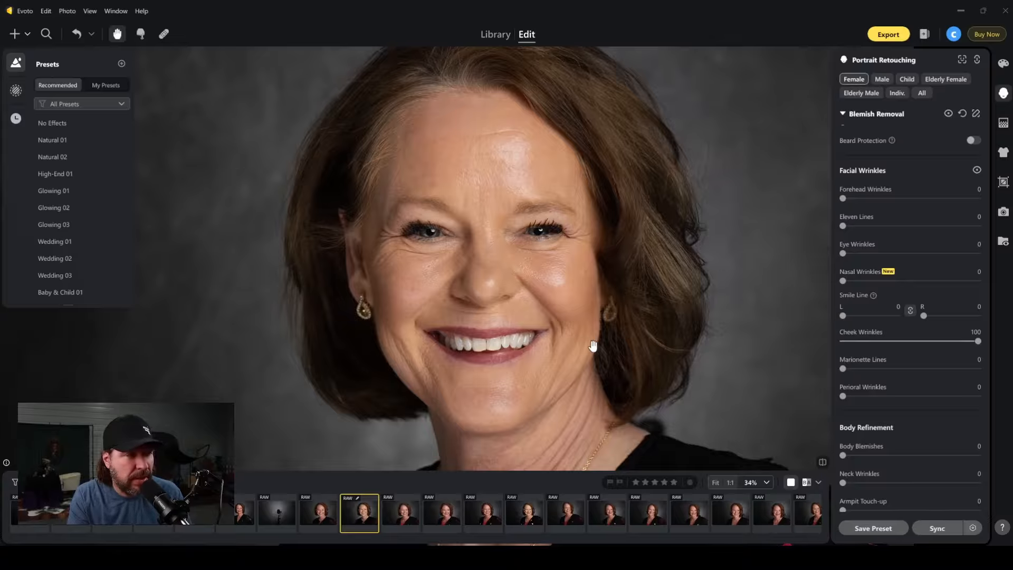
pyautogui.click(902, 341)
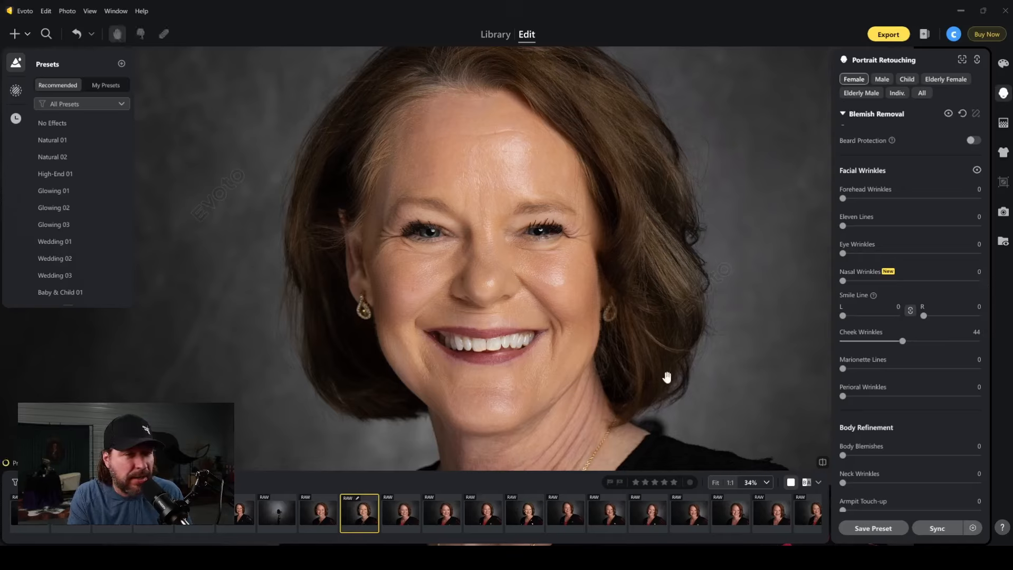
pyautogui.click(876, 341)
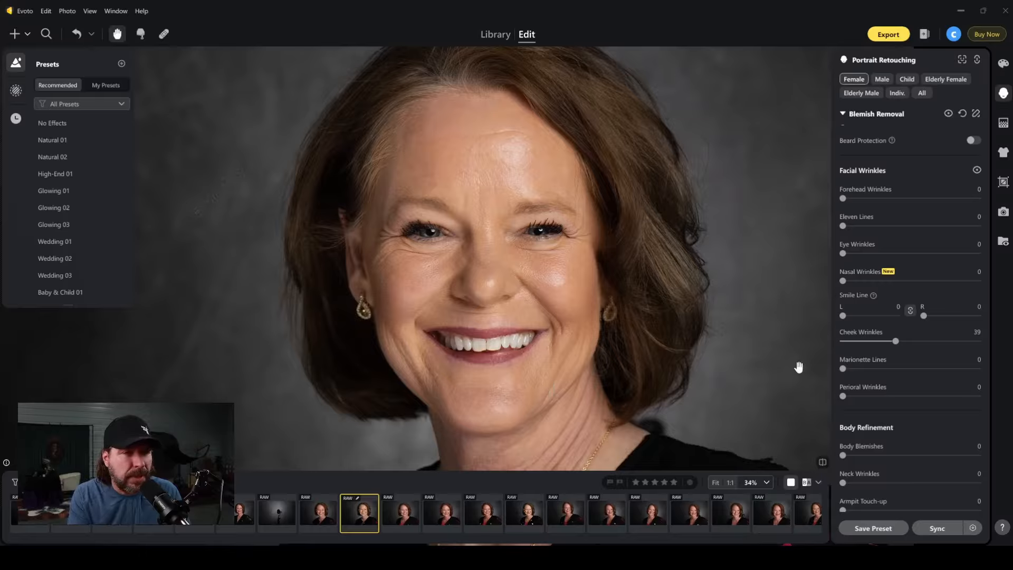
pyautogui.click(911, 342)
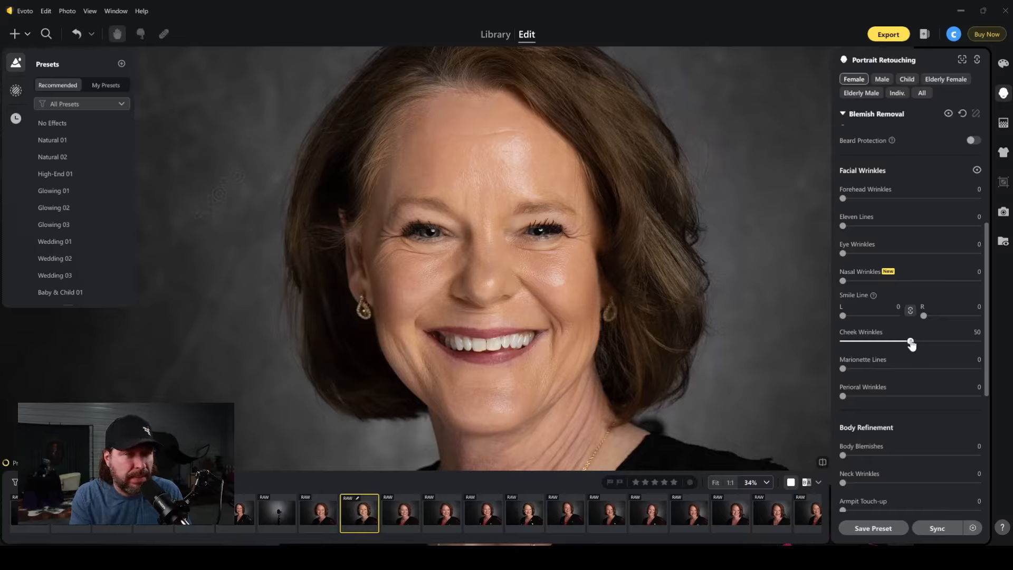
pyautogui.moveTo(911, 343); pyautogui.dragTo(1001, 344)
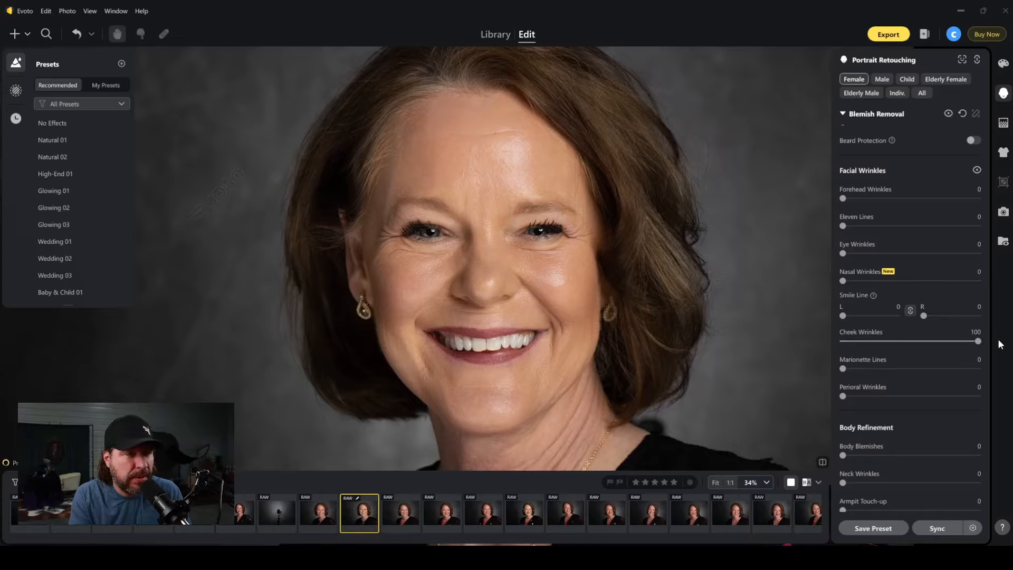
pyautogui.moveTo(977, 342); pyautogui.dragTo(916, 344)
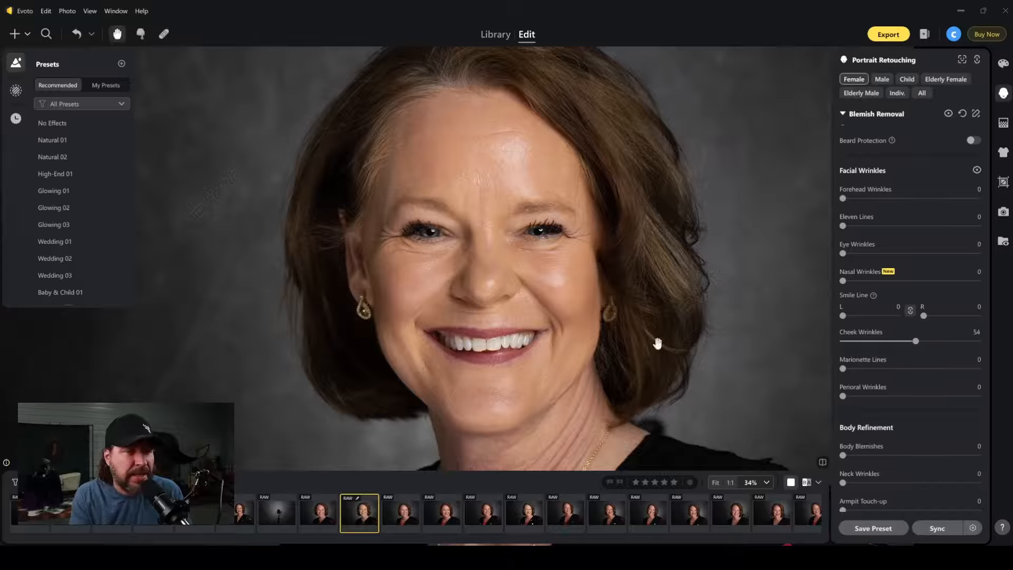
pyautogui.click(942, 342)
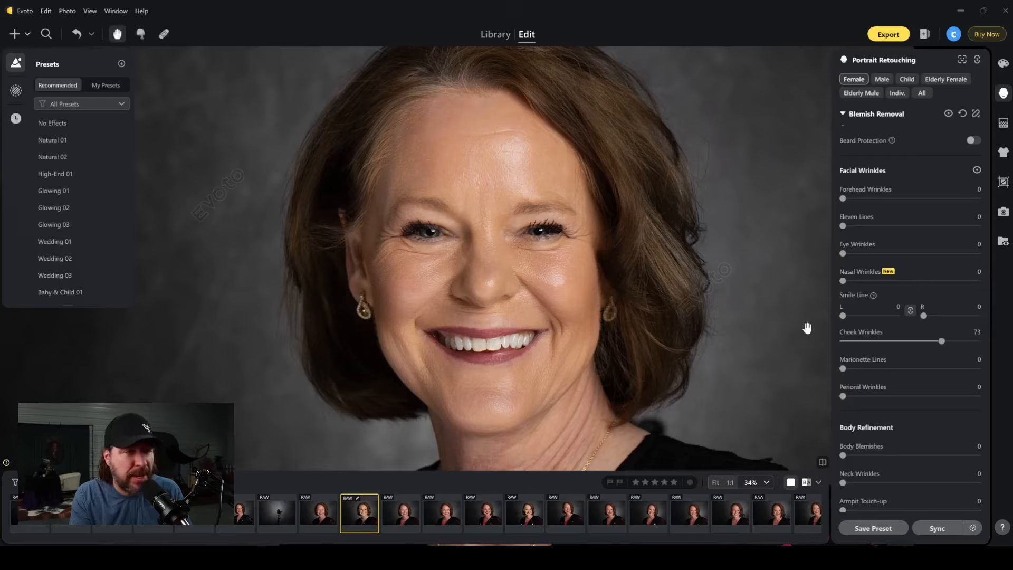
pyautogui.click(935, 342)
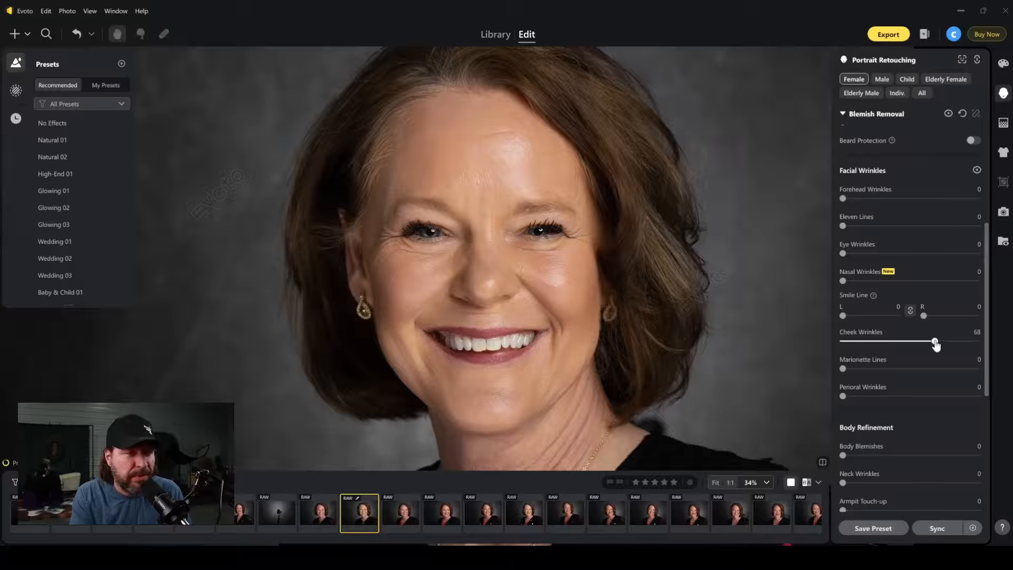
pyautogui.click(929, 343)
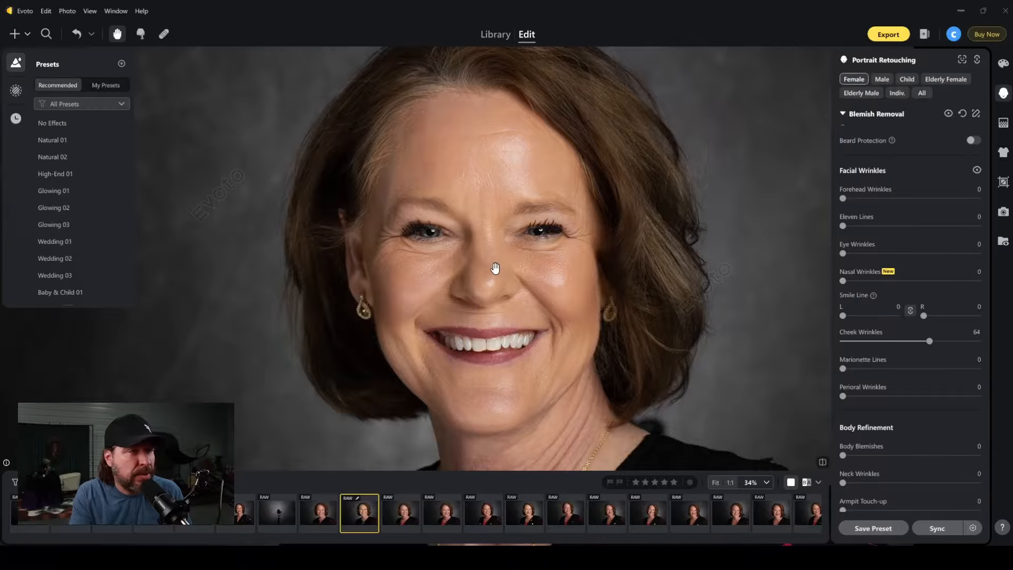
# Examine the portrait's nose and eye area up close, and set Nasal Wrinkles to 100.
pyautogui.scroll(2, 483, 266)
pyautogui.scroll(2, 503, 297)
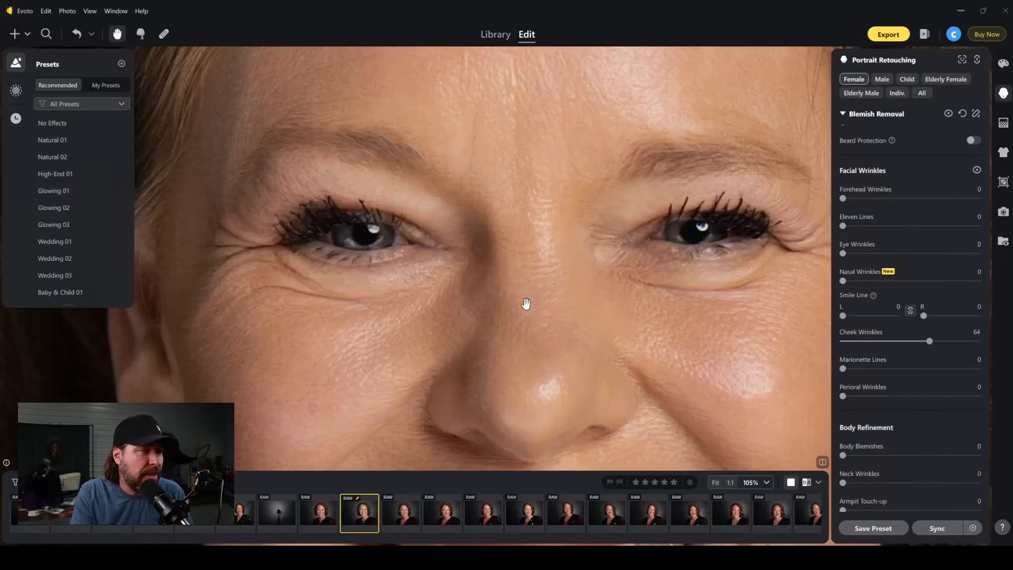
pyautogui.scroll(-3, 524, 303)
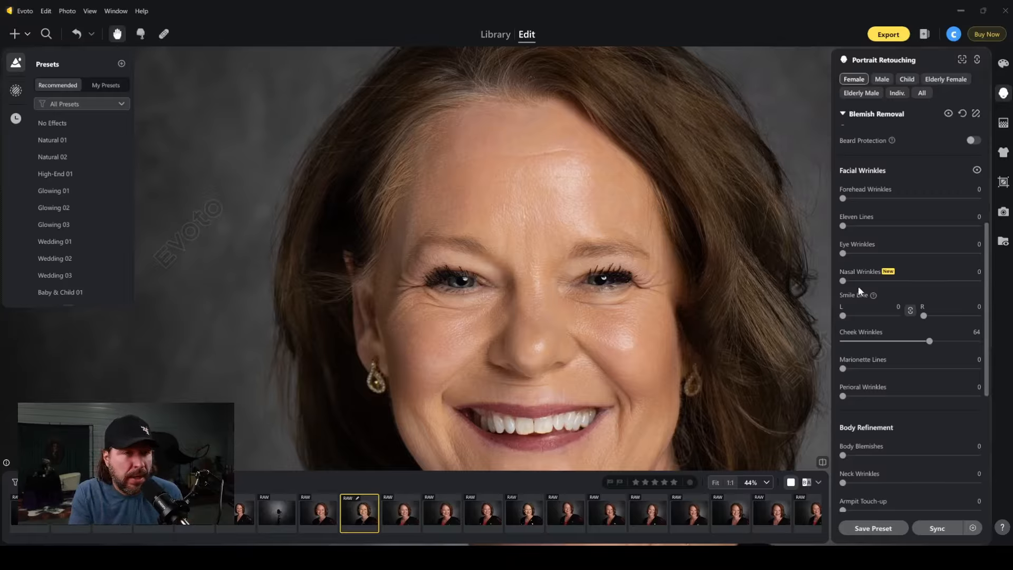
pyautogui.moveTo(858, 286); pyautogui.dragTo(1002, 292)
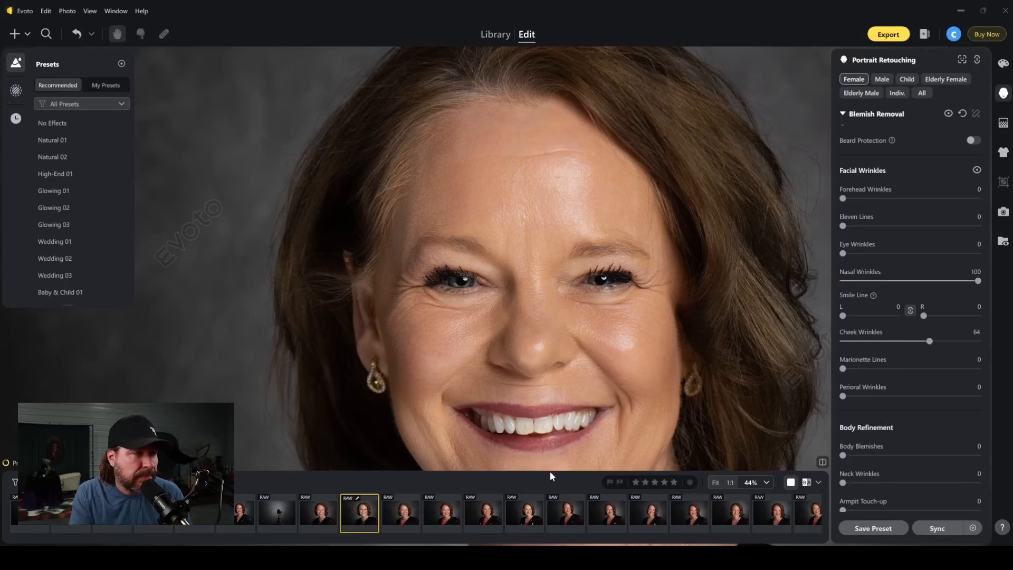
# Examine the portrait's nose and cheeks up close, and set Reduce Face Shine to 100.
pyautogui.scroll(2, 537, 350)
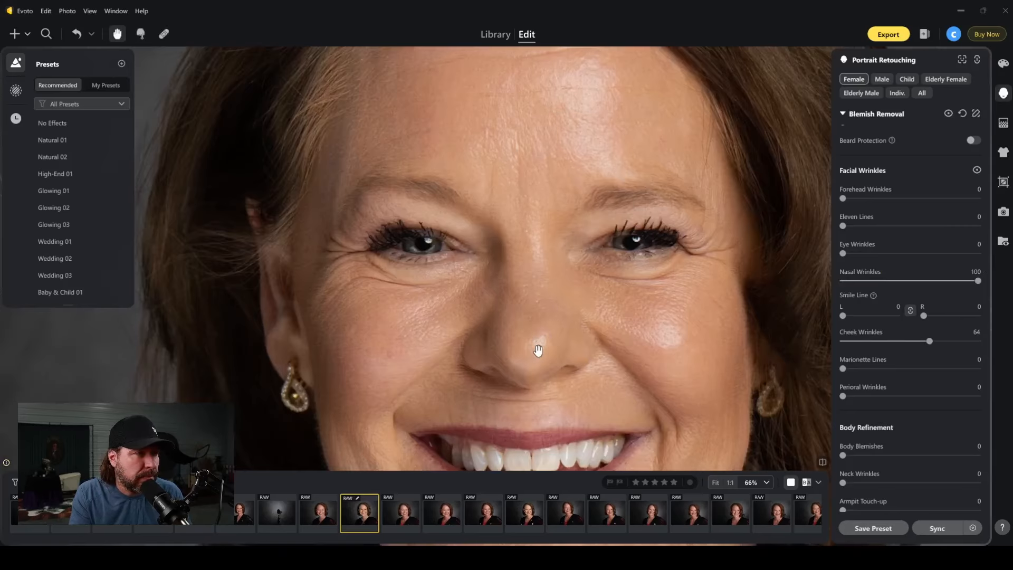
pyautogui.scroll(1, 537, 350)
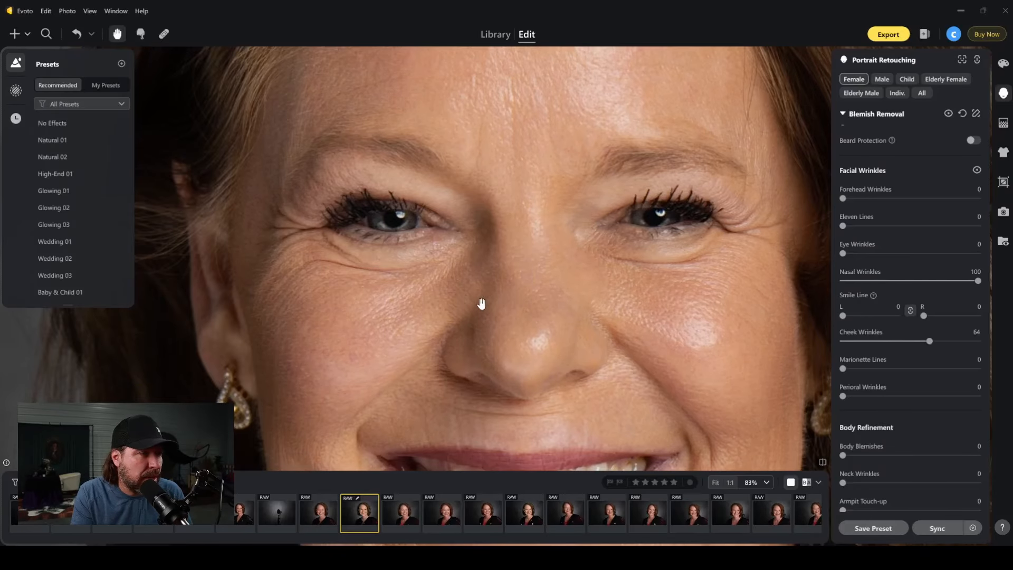
pyautogui.scroll(-5, 663, 277)
pyautogui.moveTo(620, 316); pyautogui.dragTo(603, 307)
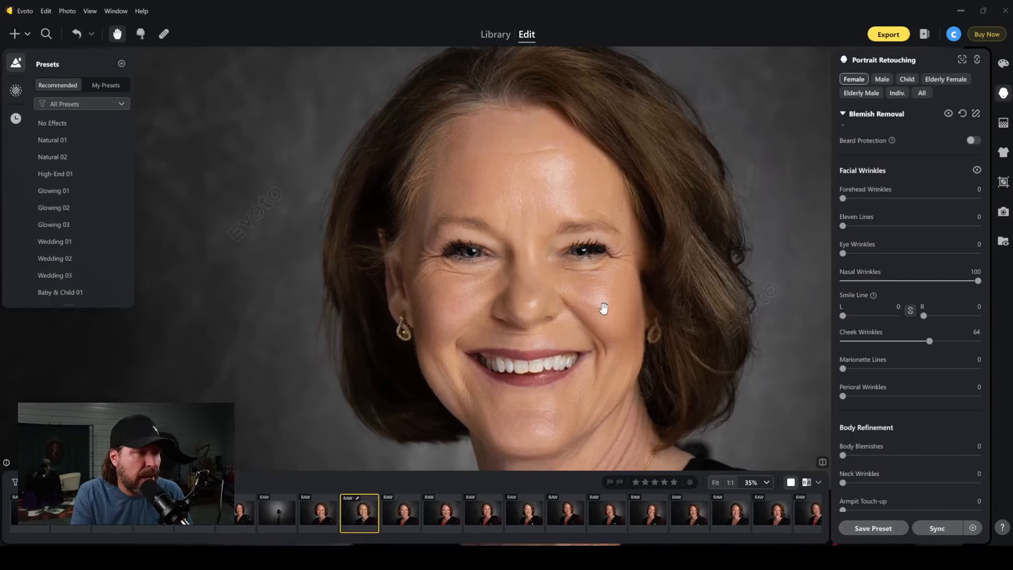
pyautogui.scroll(2, 603, 308)
pyautogui.scroll(3, 903, 206)
pyautogui.scroll(3, 904, 207)
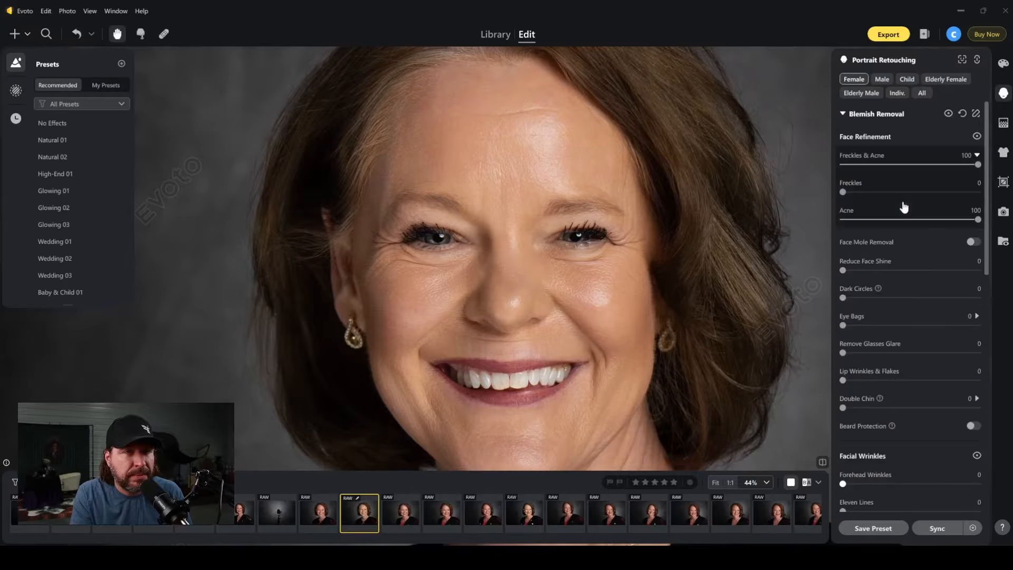
pyautogui.moveTo(842, 273); pyautogui.dragTo(966, 274)
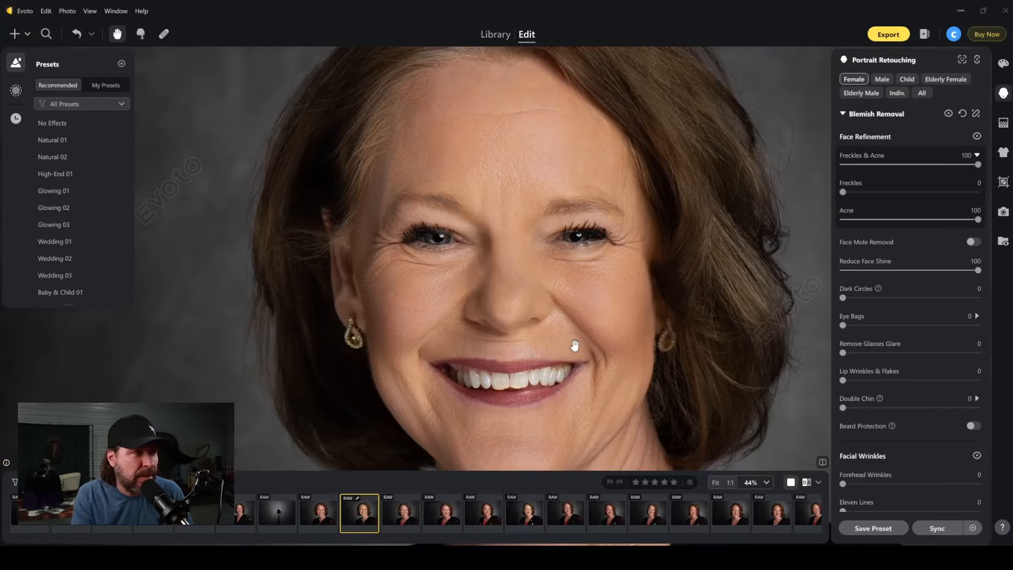
pyautogui.moveTo(574, 364); pyautogui.dragTo(579, 327)
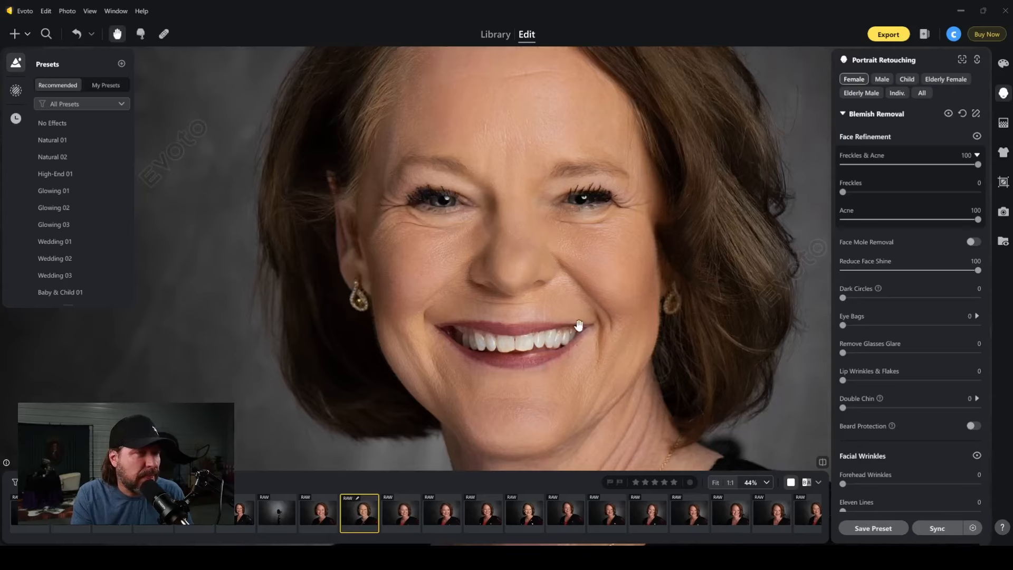
# Expand the Double Chin settings and set Double Chin to 100.
pyautogui.scroll(-1, 913, 361)
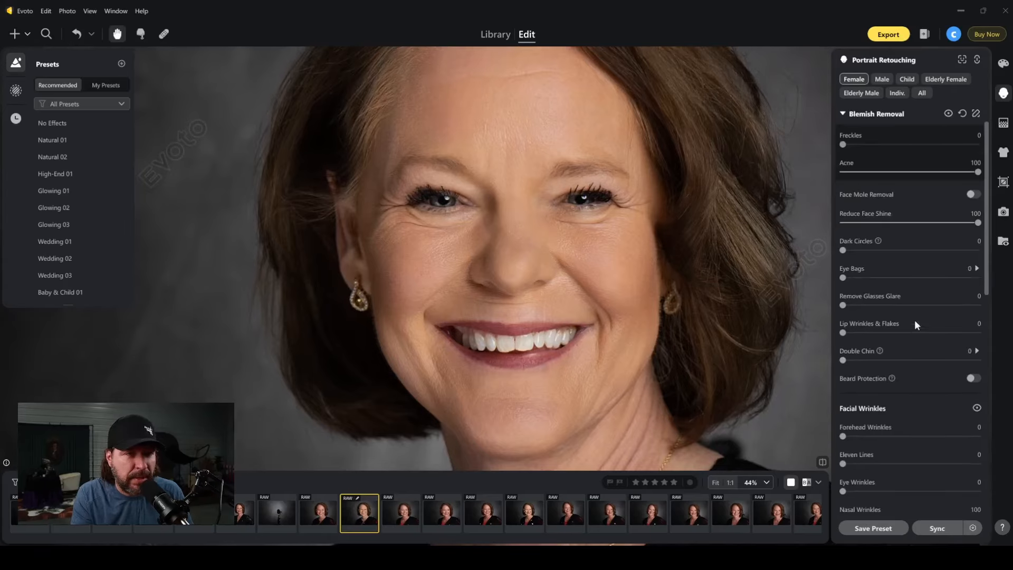
pyautogui.scroll(-1, 911, 359)
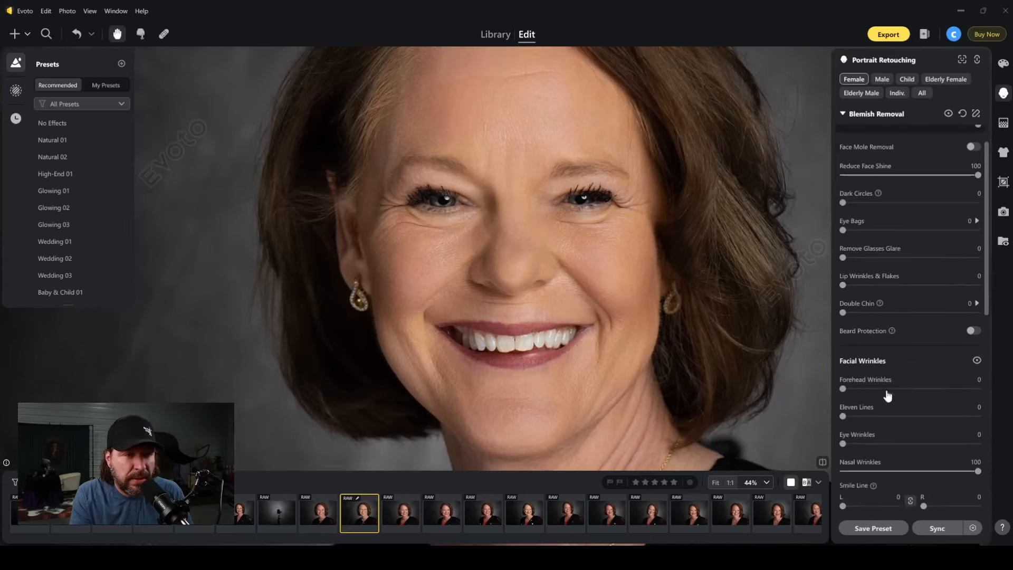
pyautogui.scroll(-2, 870, 315)
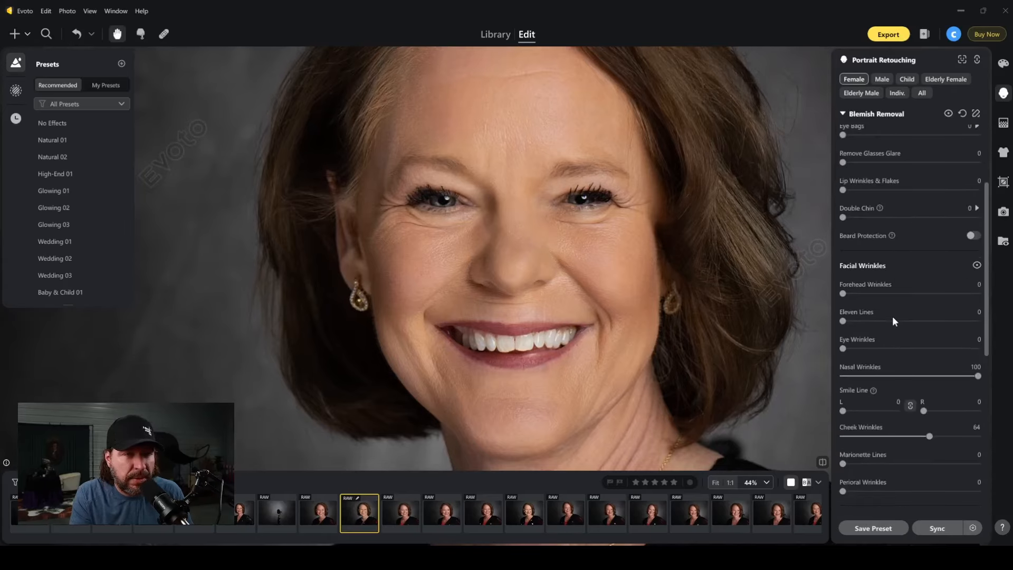
pyautogui.click(979, 208)
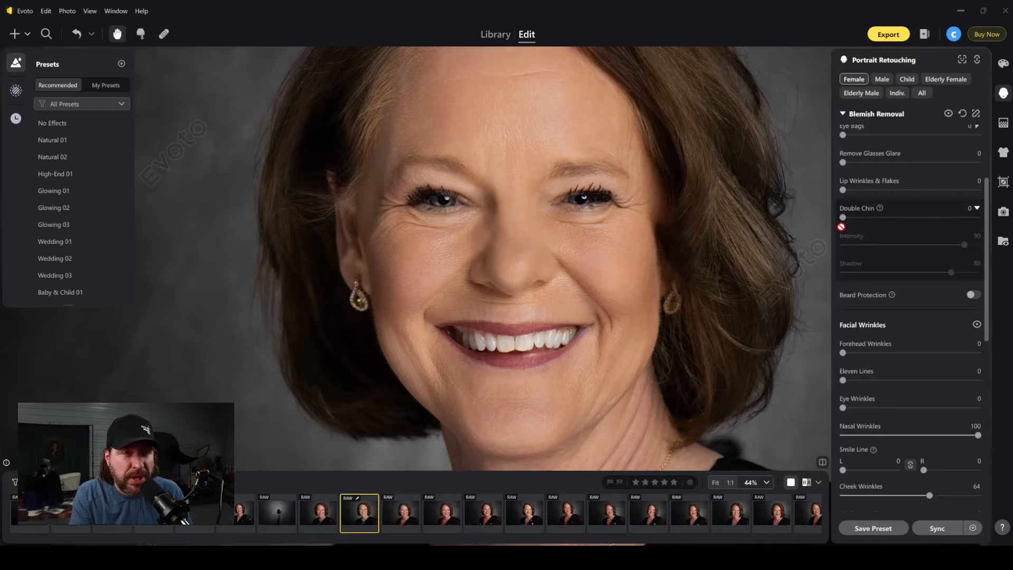
pyautogui.scroll(-2, 622, 339)
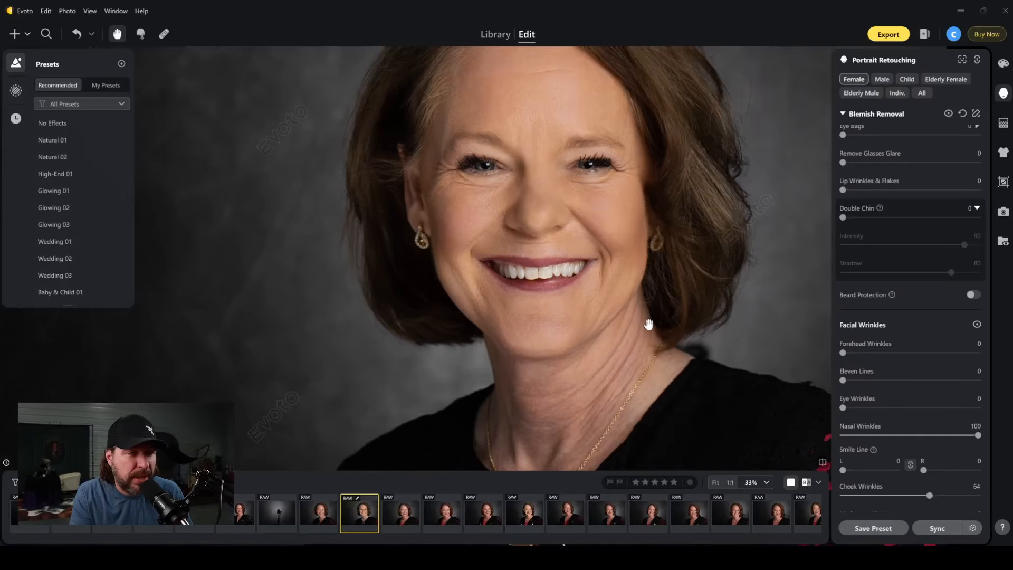
pyautogui.moveTo(843, 217); pyautogui.dragTo(1000, 228)
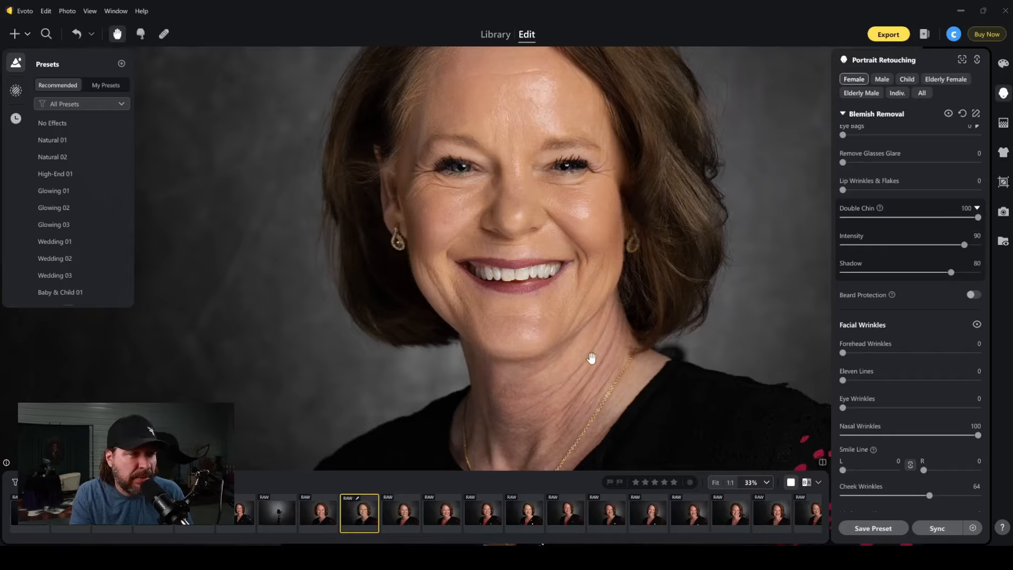
# Try Double Chin Intensity at 36, 0, 89 and 5, and compare it at 100 with Shadow at 8.
pyautogui.click(891, 245)
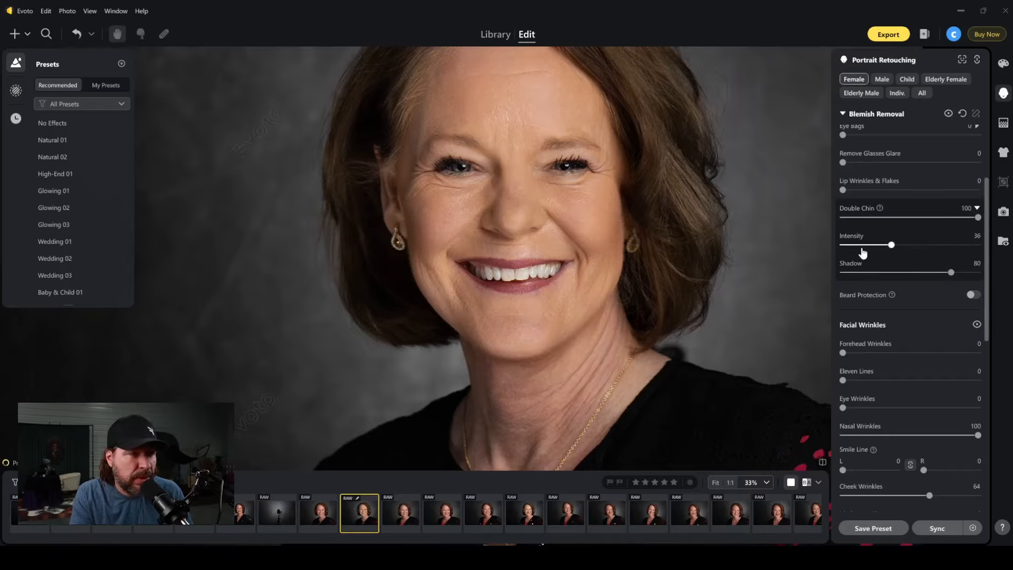
pyautogui.moveTo(850, 246); pyautogui.dragTo(814, 244)
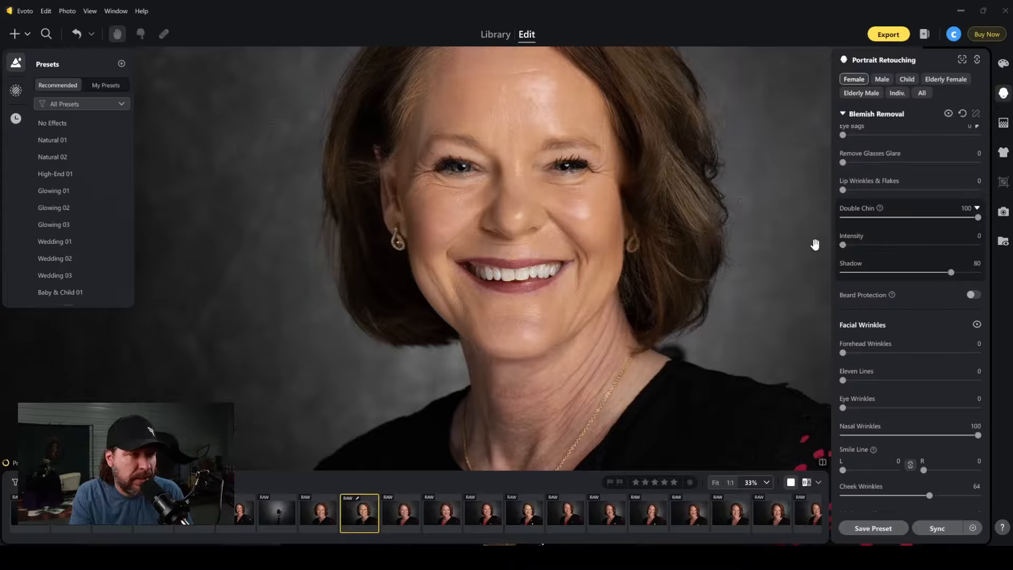
pyautogui.click(964, 244)
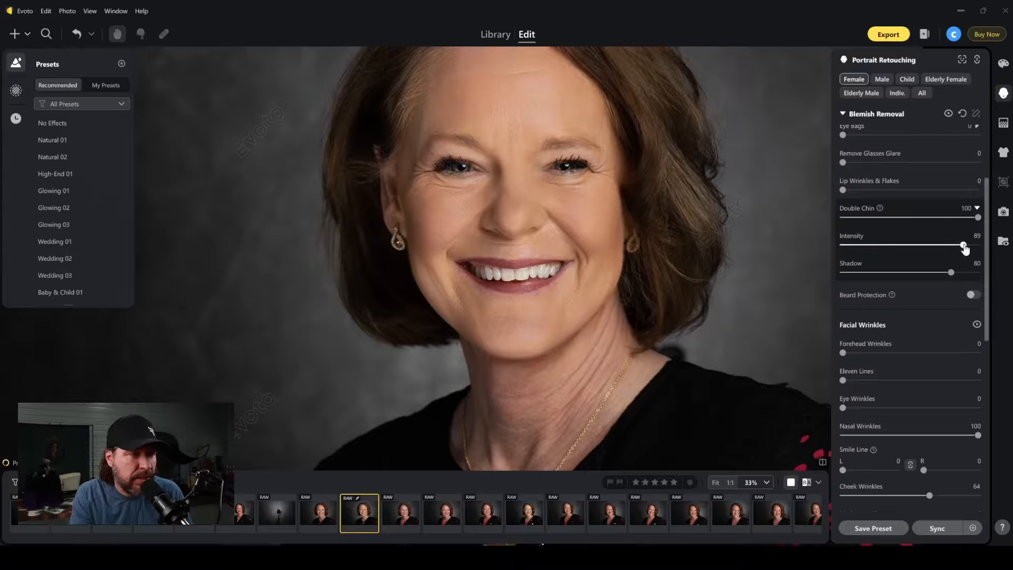
pyautogui.moveTo(964, 245); pyautogui.dragTo(849, 248)
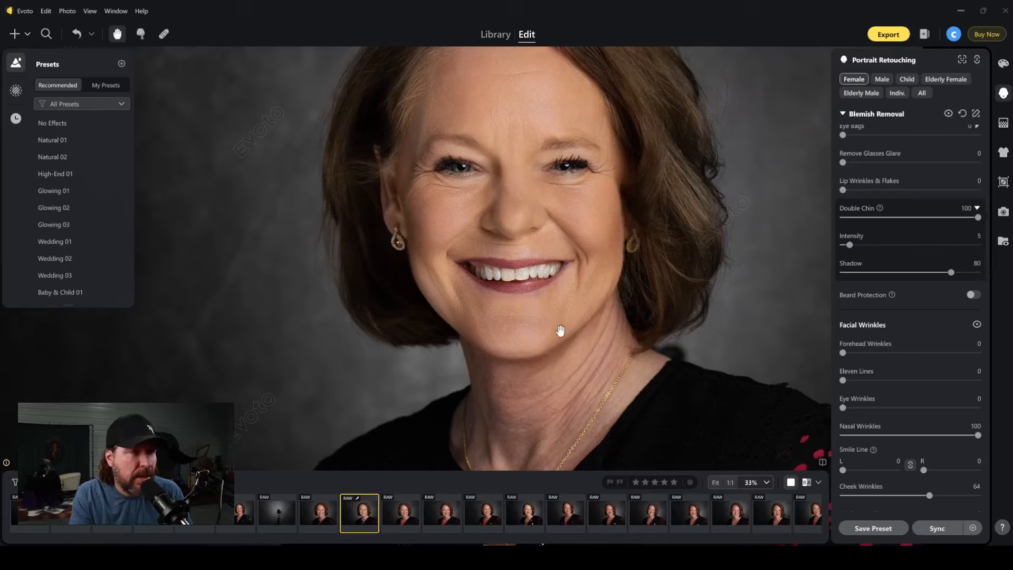
pyautogui.click(854, 274)
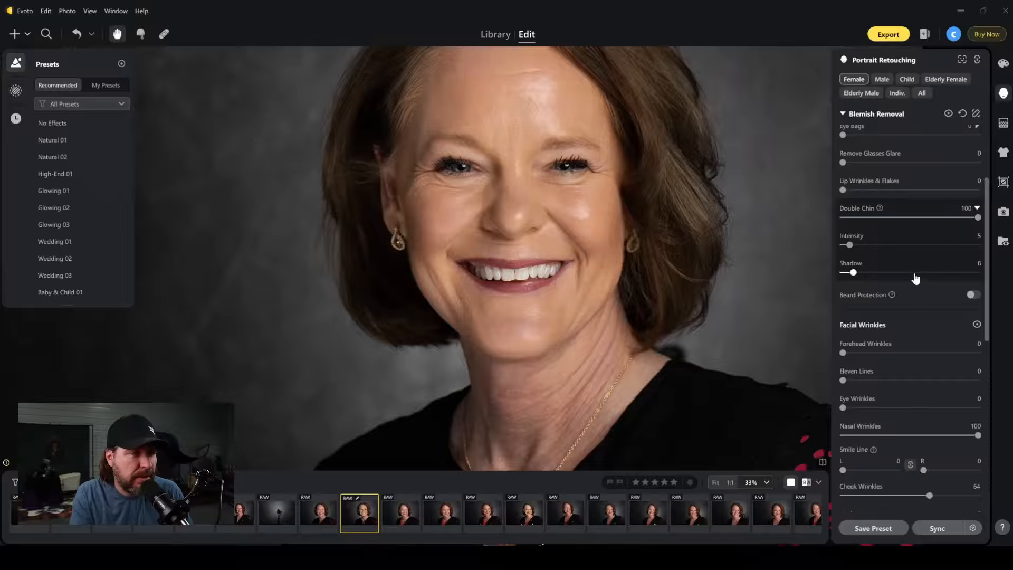
pyautogui.moveTo(849, 244); pyautogui.dragTo(1001, 248)
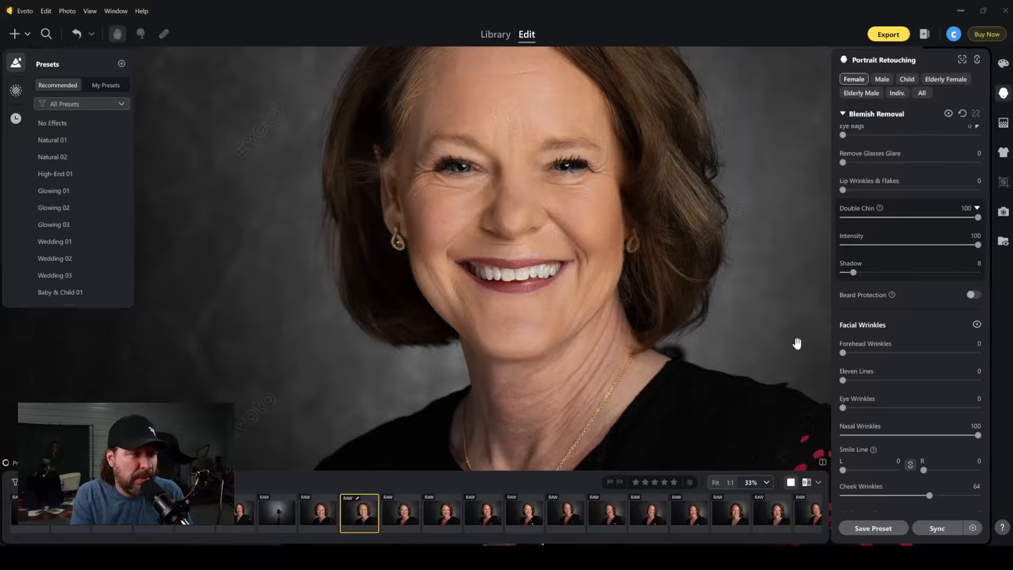
# Examine the chin and neck up close, set Double Chin Shadow to 100, and settle on an Intensity of 26.
pyautogui.click(600, 330)
pyautogui.scroll(1, 599, 330)
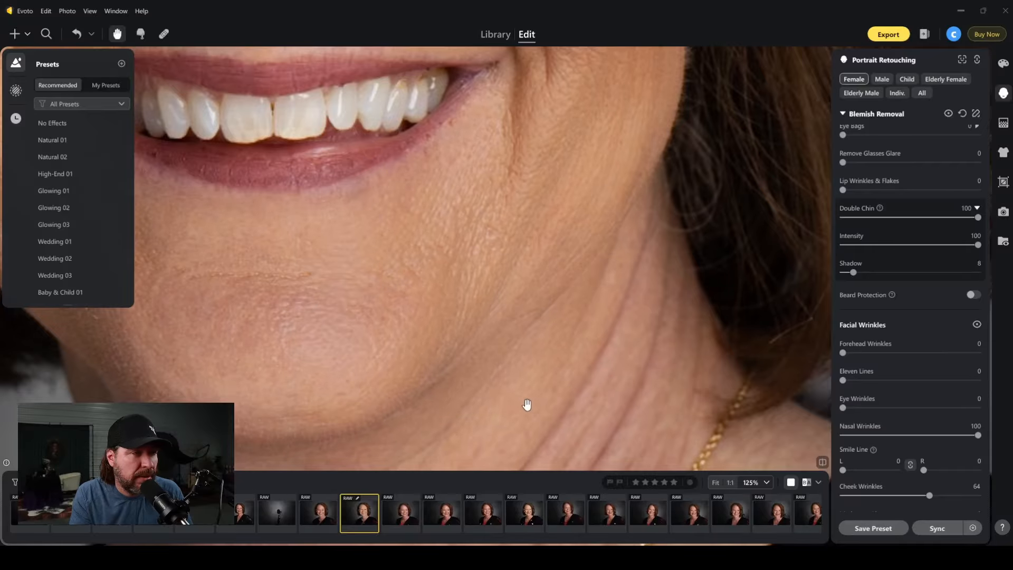
pyautogui.scroll(-2, 527, 405)
pyautogui.moveTo(542, 409); pyautogui.dragTo(696, 334)
pyautogui.scroll(-1, 644, 378)
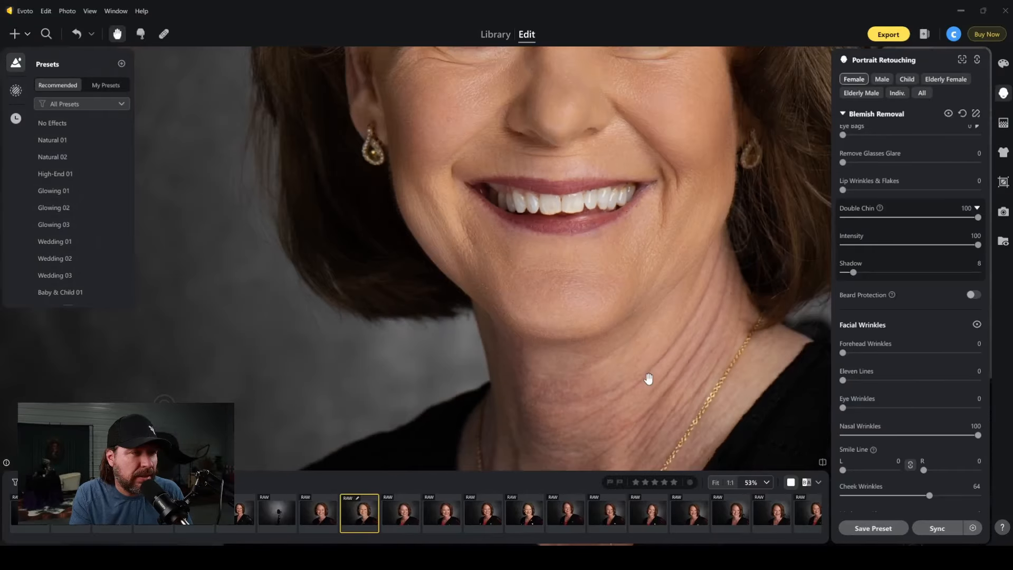
pyautogui.scroll(-2, 755, 338)
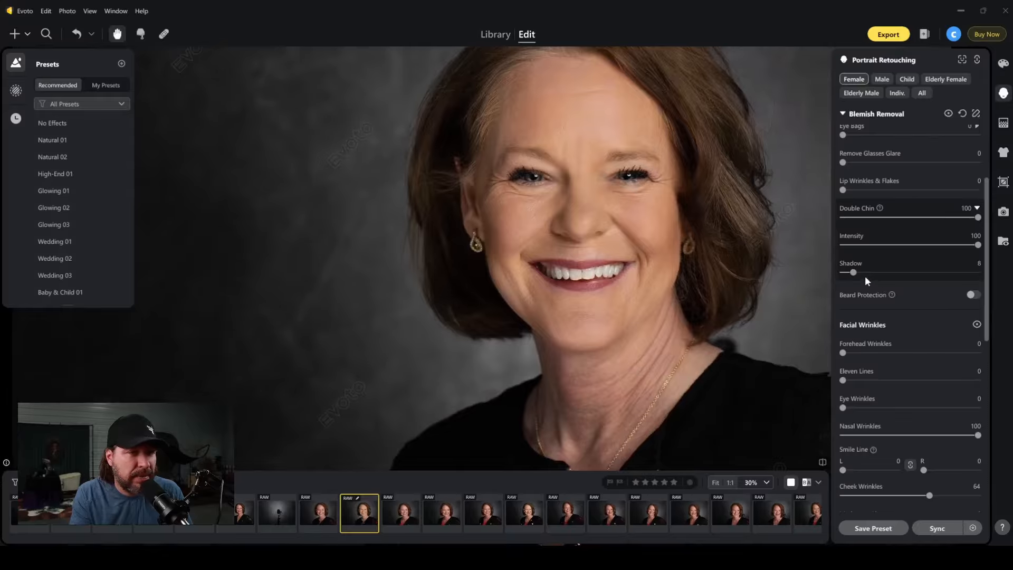
pyautogui.moveTo(853, 273); pyautogui.dragTo(978, 273)
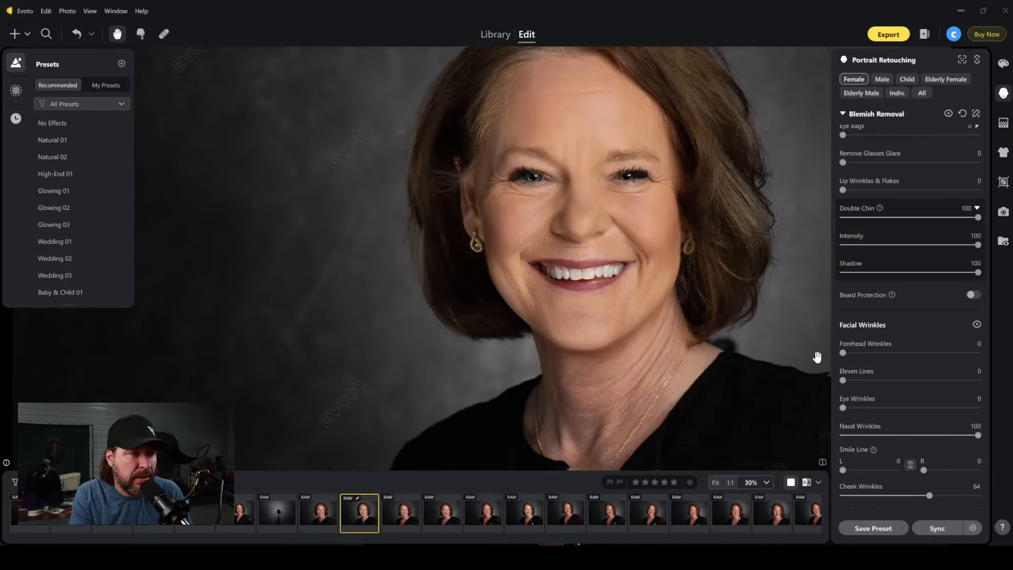
pyautogui.click(911, 245)
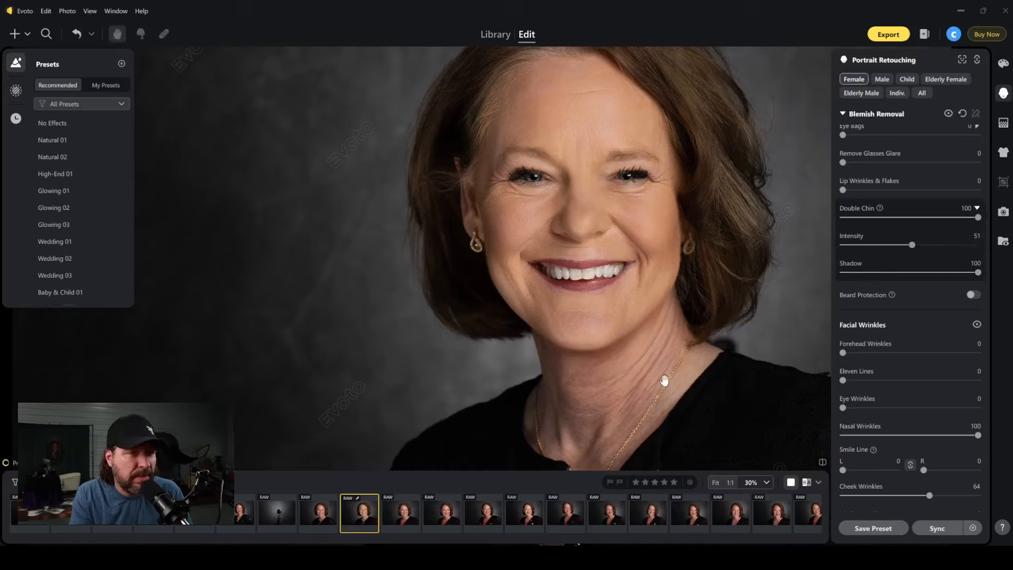
pyautogui.click(879, 245)
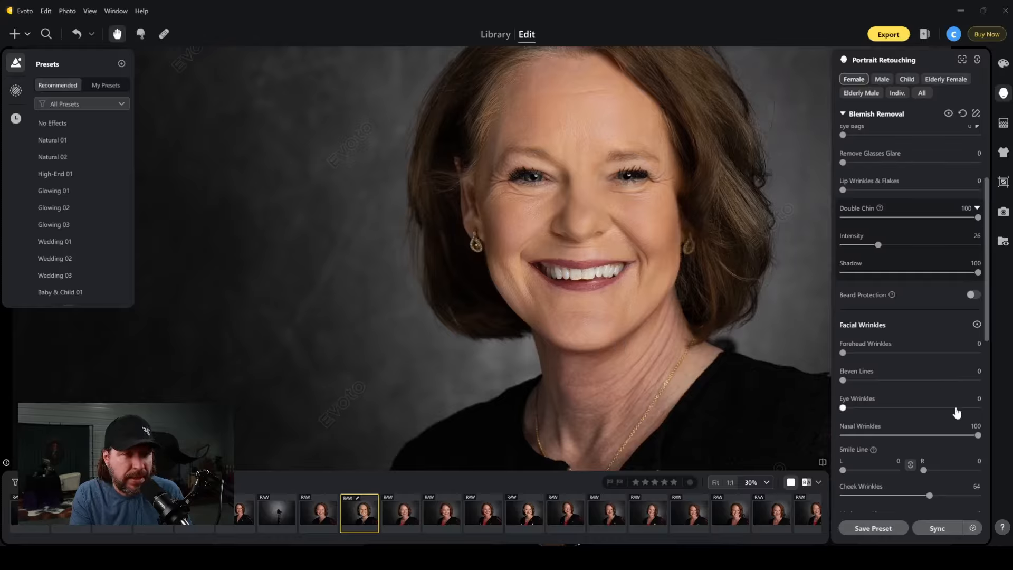
# Try Marionette Lines at 82, 100 and 24, and settle on 13.
pyautogui.scroll(-3, 958, 412)
pyautogui.scroll(-3, 956, 408)
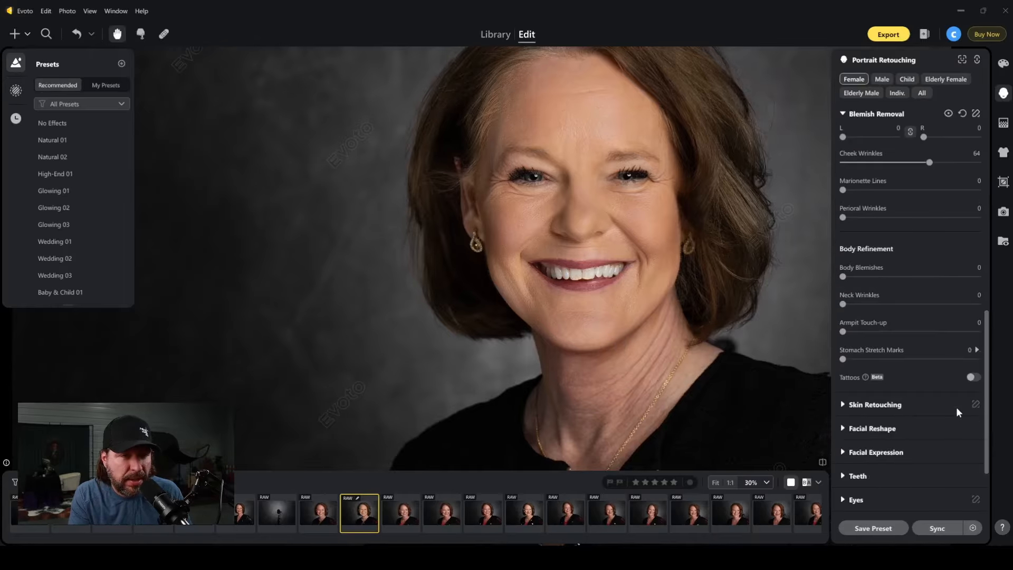
pyautogui.scroll(1, 896, 340)
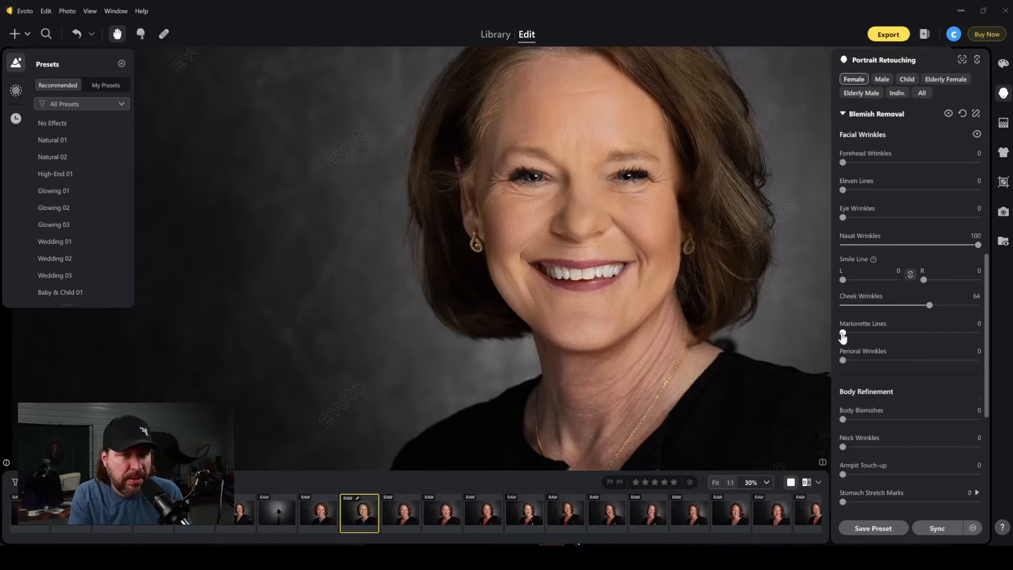
pyautogui.moveTo(842, 334); pyautogui.dragTo(956, 338)
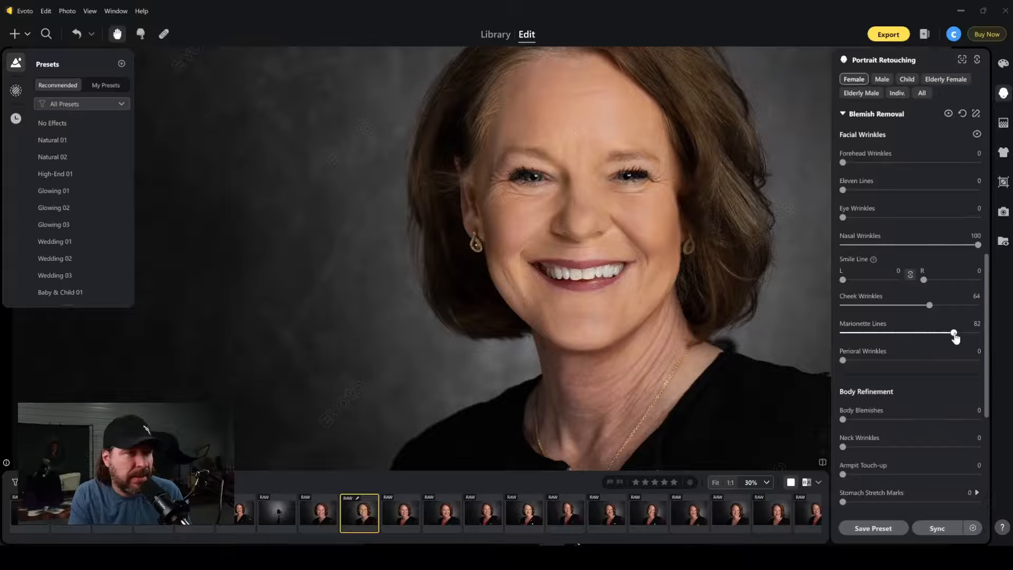
pyautogui.moveTo(953, 336); pyautogui.dragTo(989, 335)
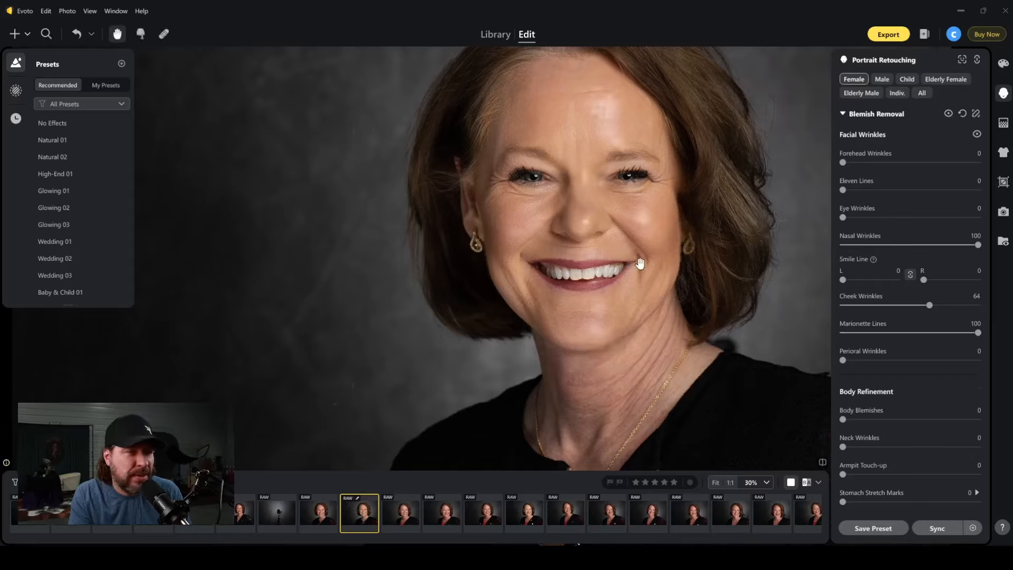
pyautogui.moveTo(887, 333); pyautogui.dragTo(875, 333)
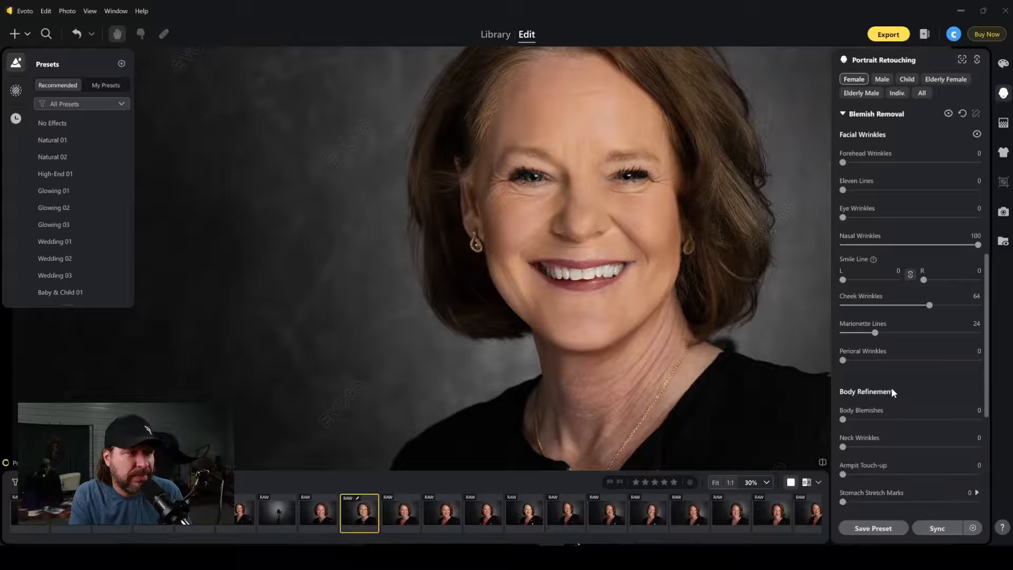
pyautogui.click(860, 332)
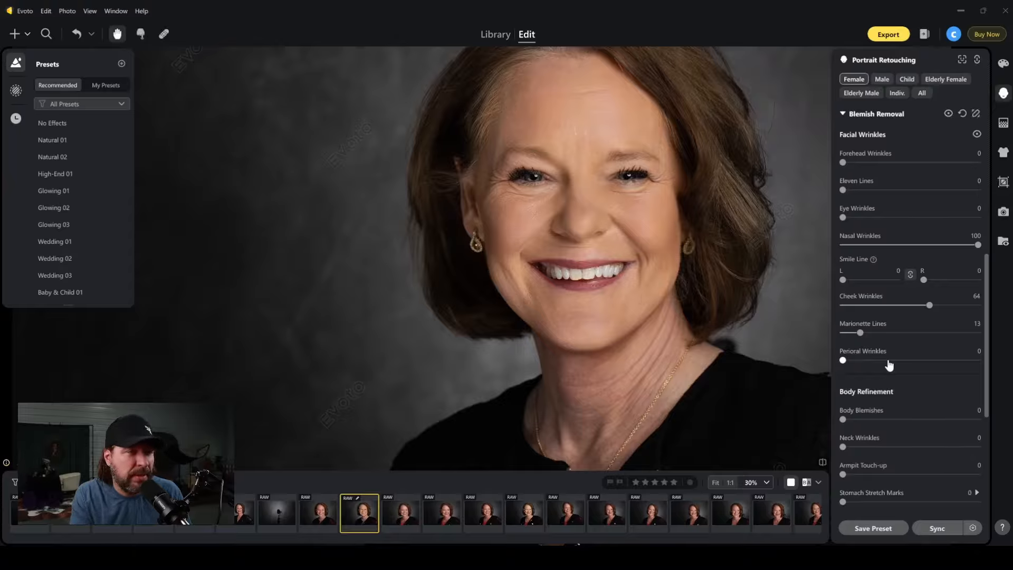
# Review the portrait's Blemish Removal settings and return to the project library.
pyautogui.scroll(3, 883, 235)
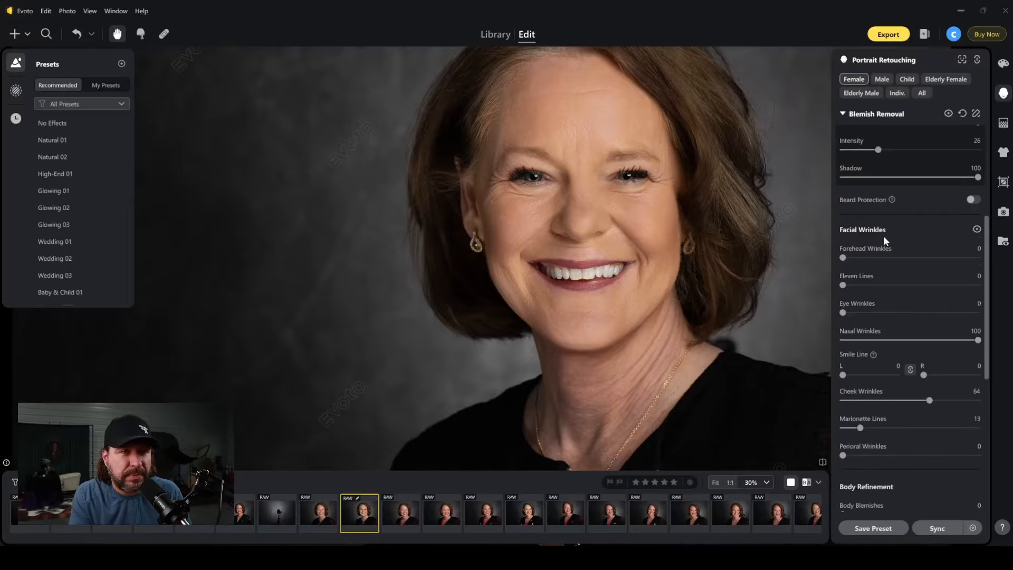
pyautogui.scroll(-2, 893, 331)
pyautogui.click(897, 318)
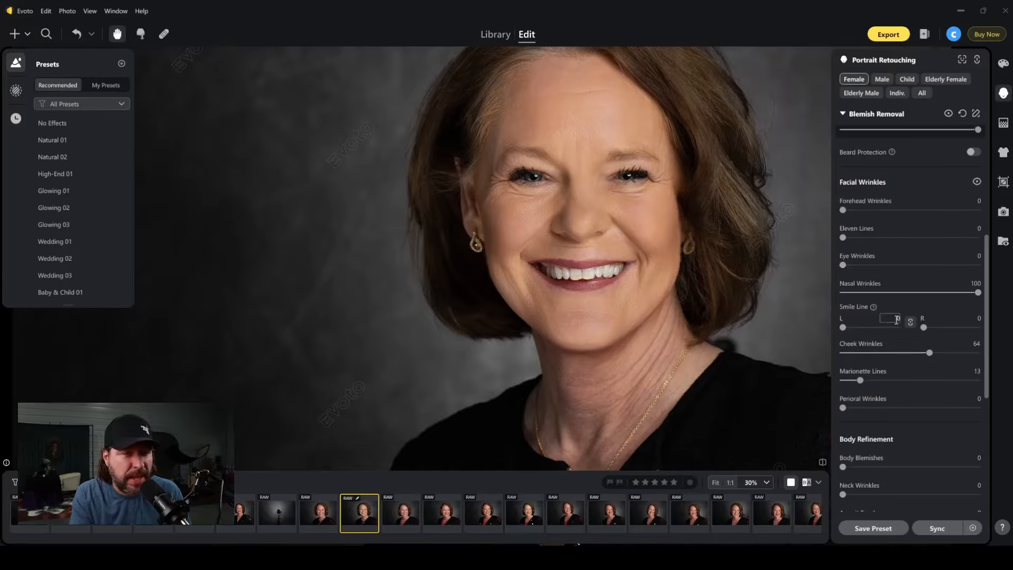
pyautogui.scroll(-7, 901, 315)
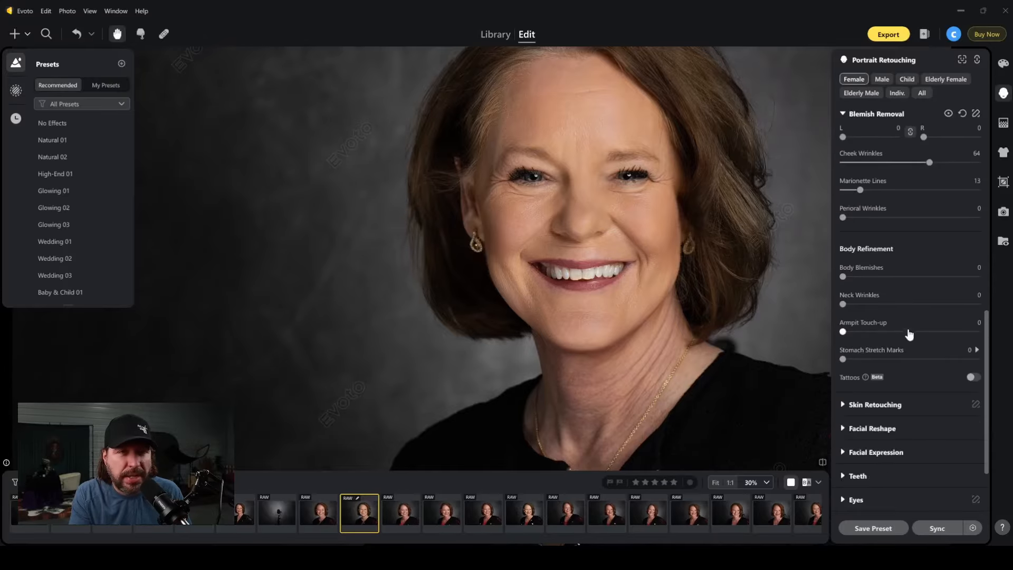
pyautogui.scroll(10, 926, 292)
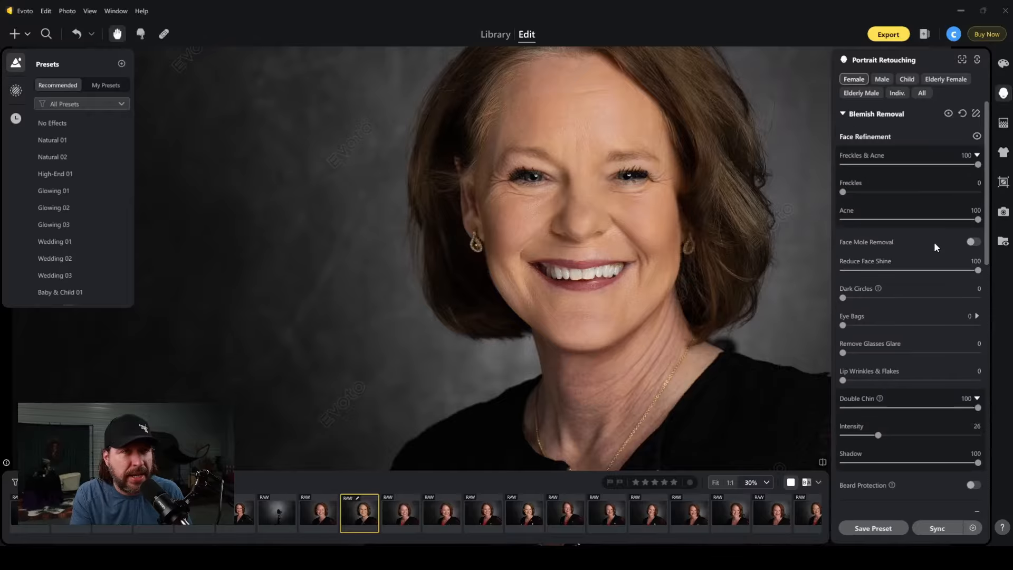
pyautogui.click(495, 34)
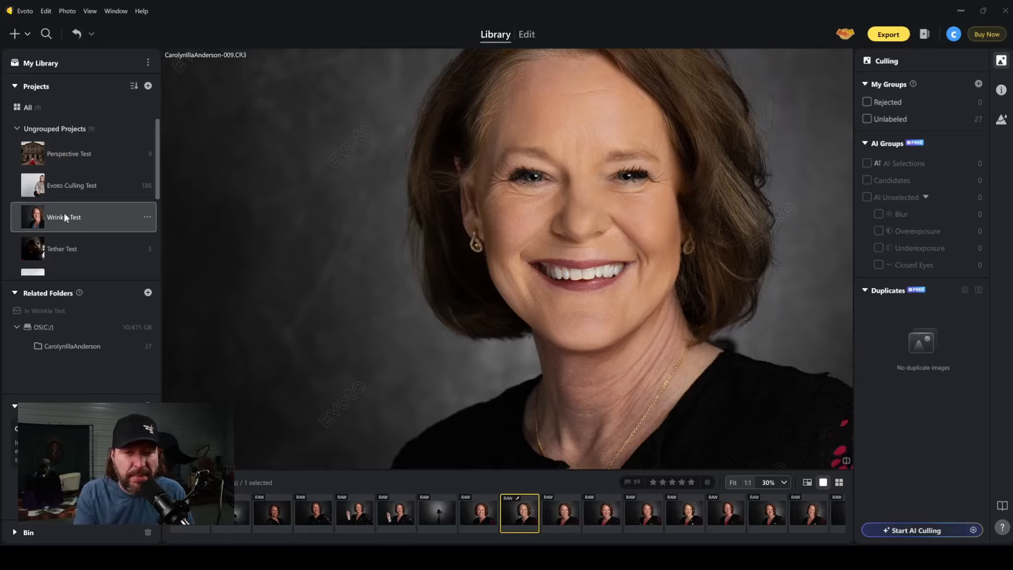
# Return the selected portrait to editing and expand Backdrop Changer within the Background Adjustments.
pyautogui.scroll(-1, 72, 180)
pyautogui.scroll(-1, 72, 176)
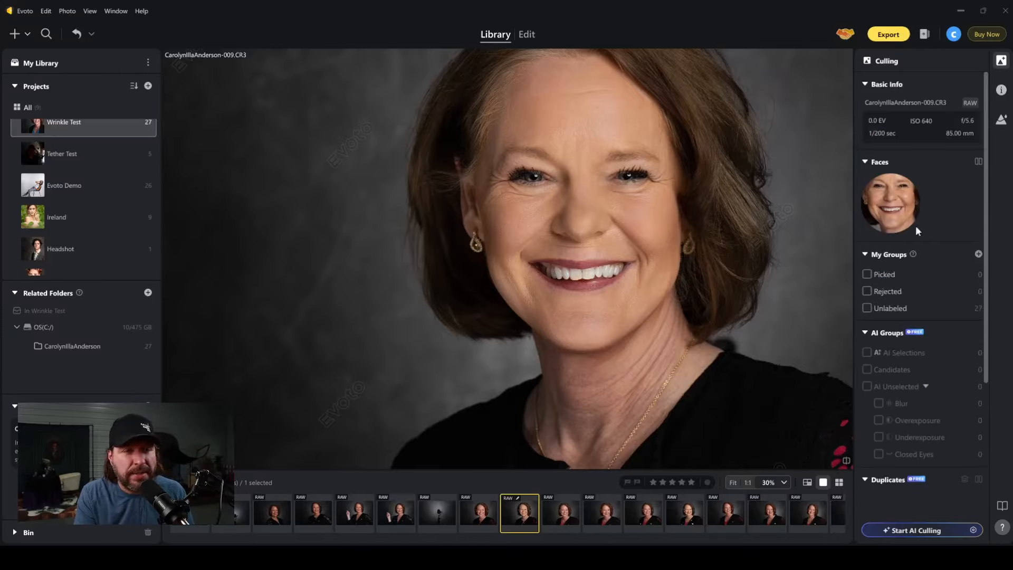
pyautogui.click(526, 35)
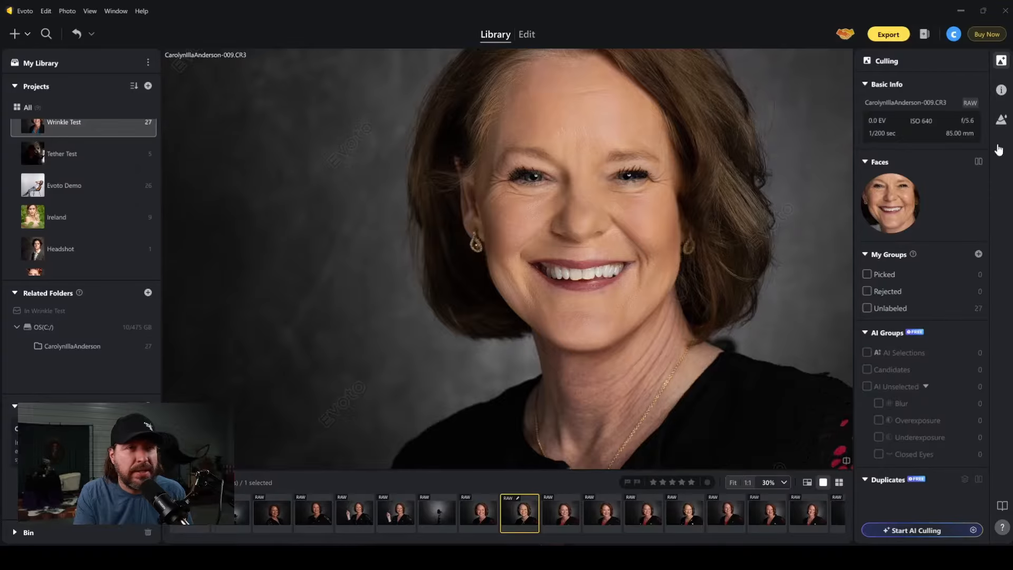
pyautogui.click(1002, 153)
pyautogui.click(1003, 123)
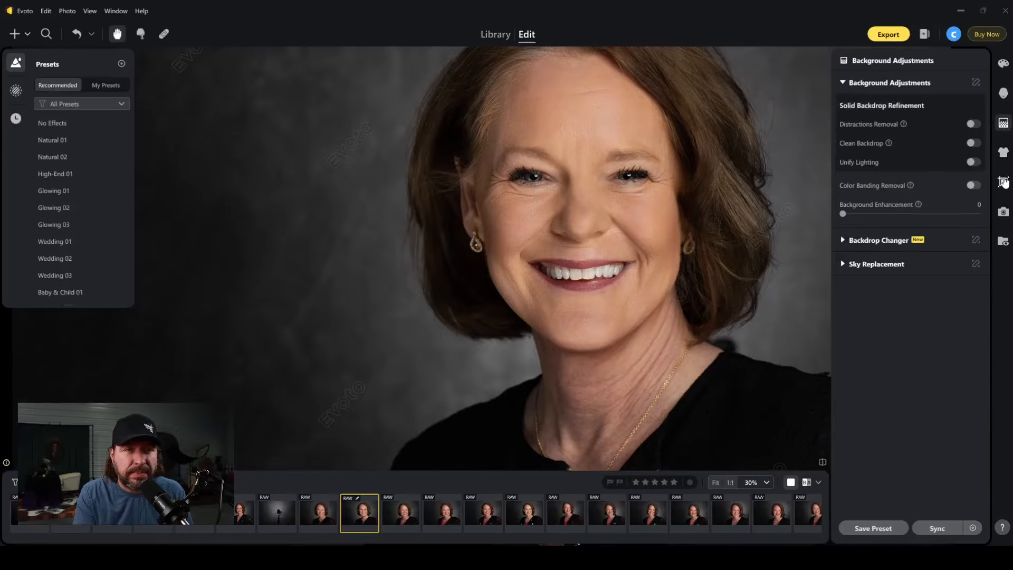
pyautogui.click(841, 240)
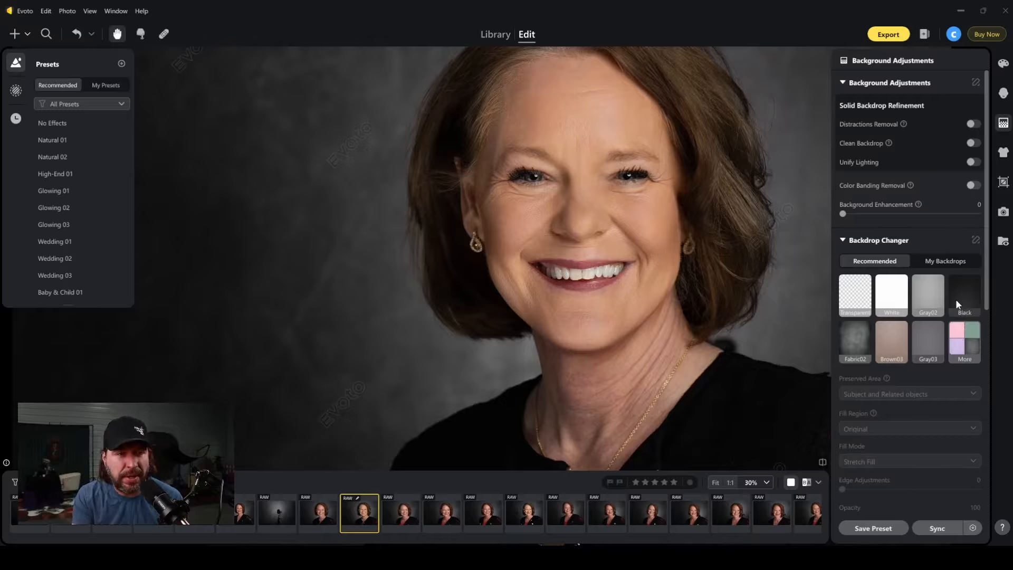
# Review the Backdrop Changer's recommended backdrops and its fill, edge, position, spill and shadow options.
pyautogui.scroll(-5, 955, 316)
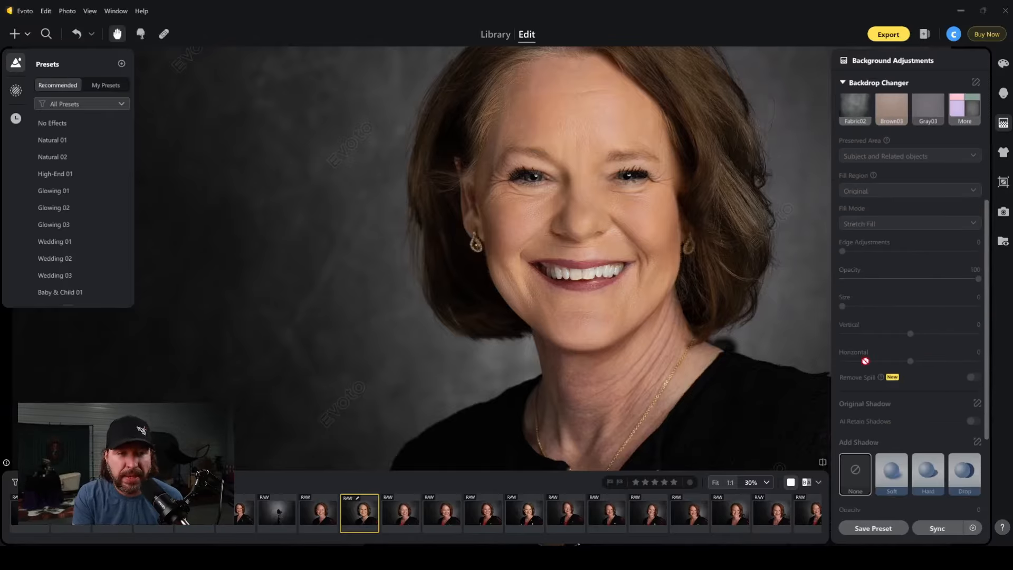
pyautogui.scroll(-3, 951, 410)
pyautogui.scroll(5, 955, 403)
pyautogui.scroll(1, 957, 396)
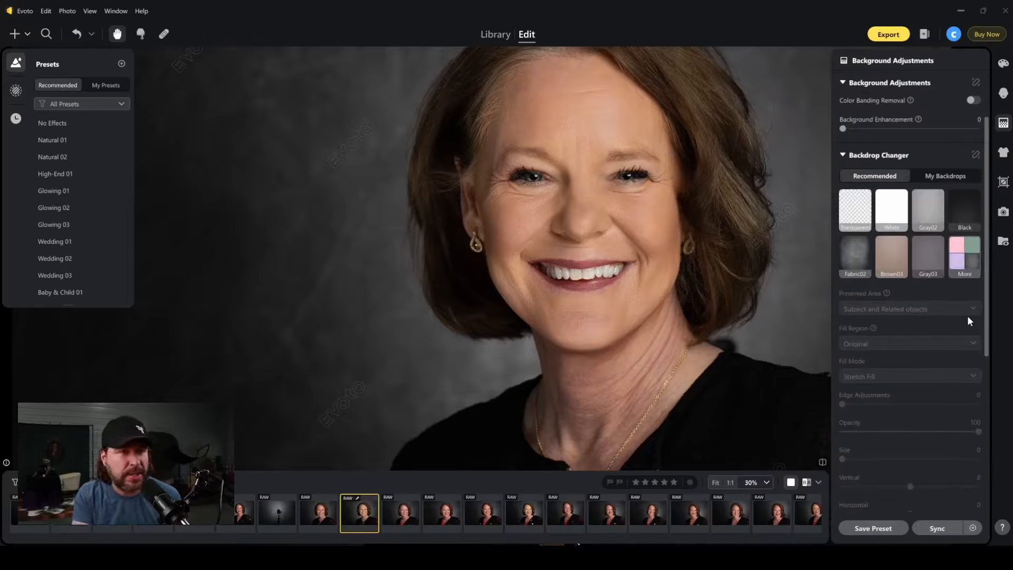
pyautogui.scroll(2, 940, 316)
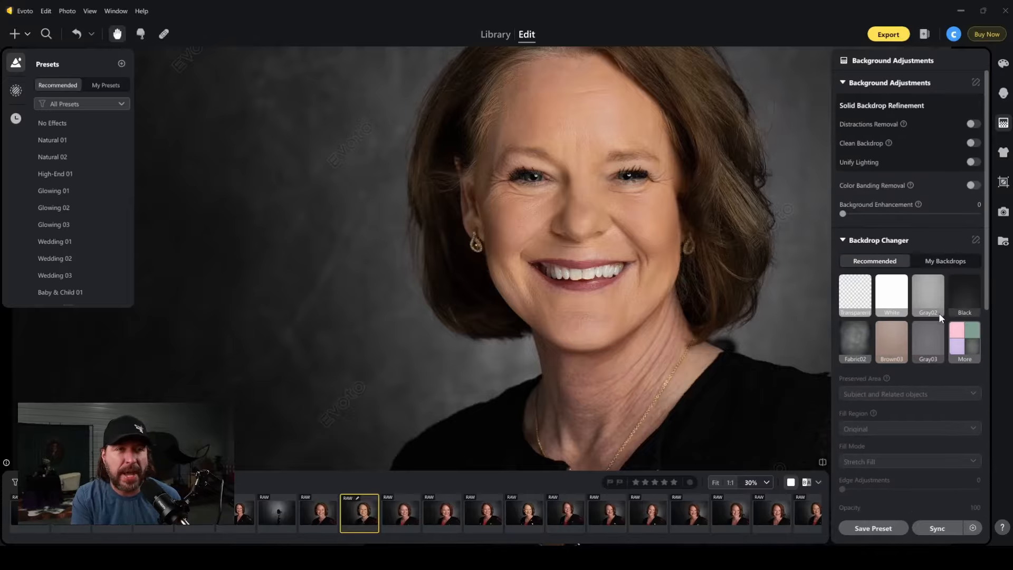
pyautogui.click(843, 241)
pyautogui.click(843, 241)
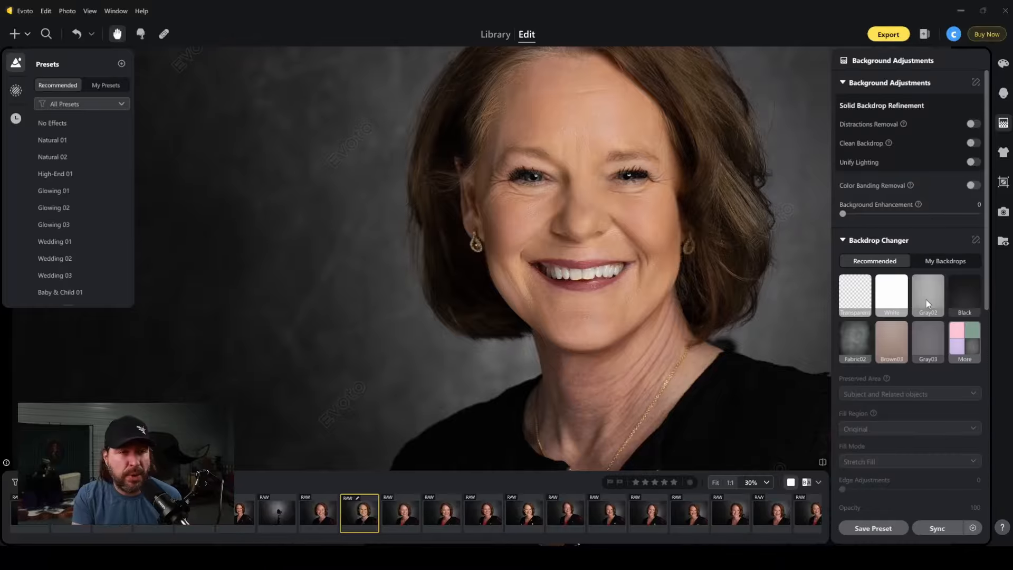
# Try the Fabric02 and Brown03 backdrops on the portrait and inspect the cutout around the subject up close.
pyautogui.click(862, 346)
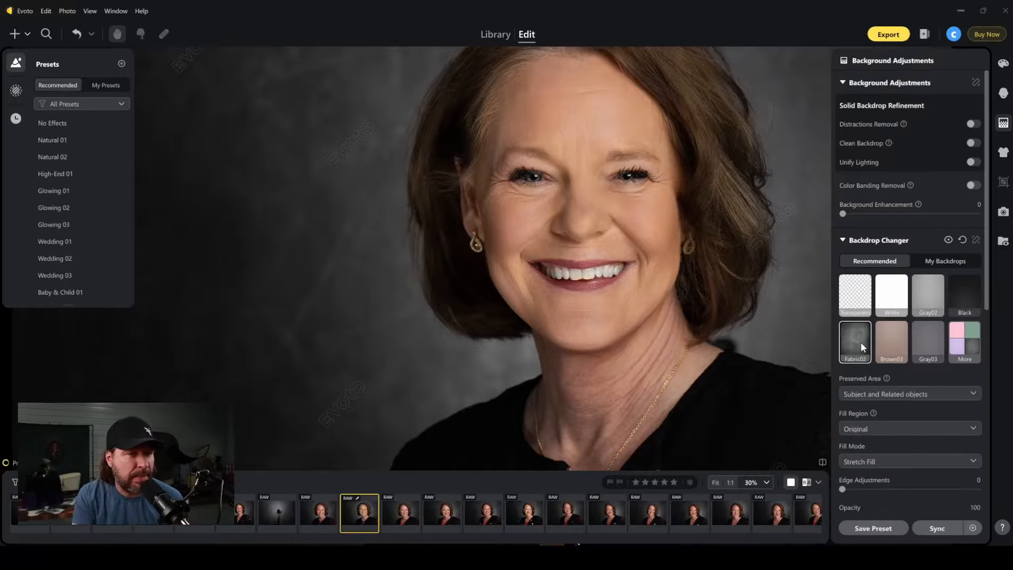
pyautogui.click(890, 344)
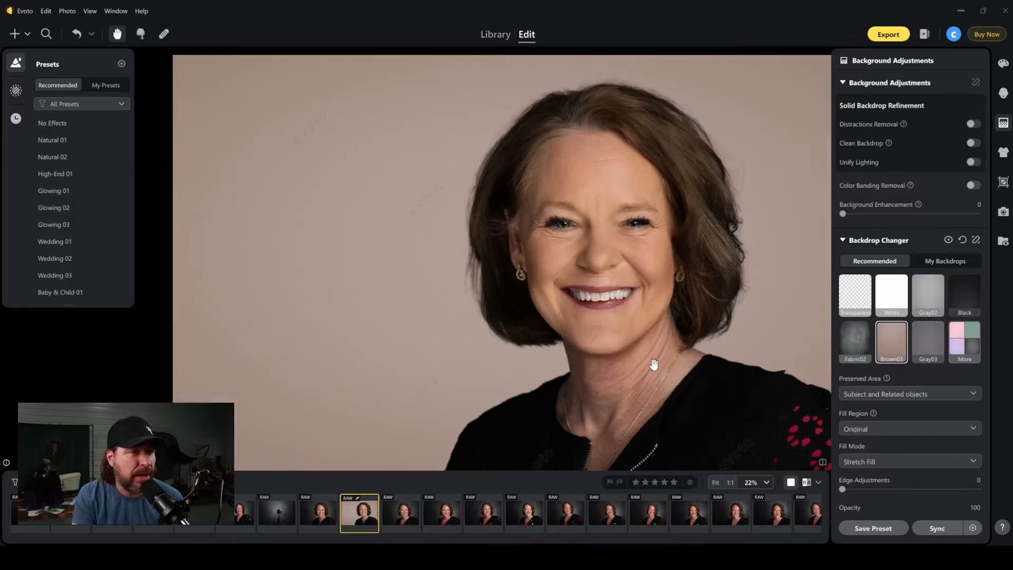
pyautogui.click(854, 340)
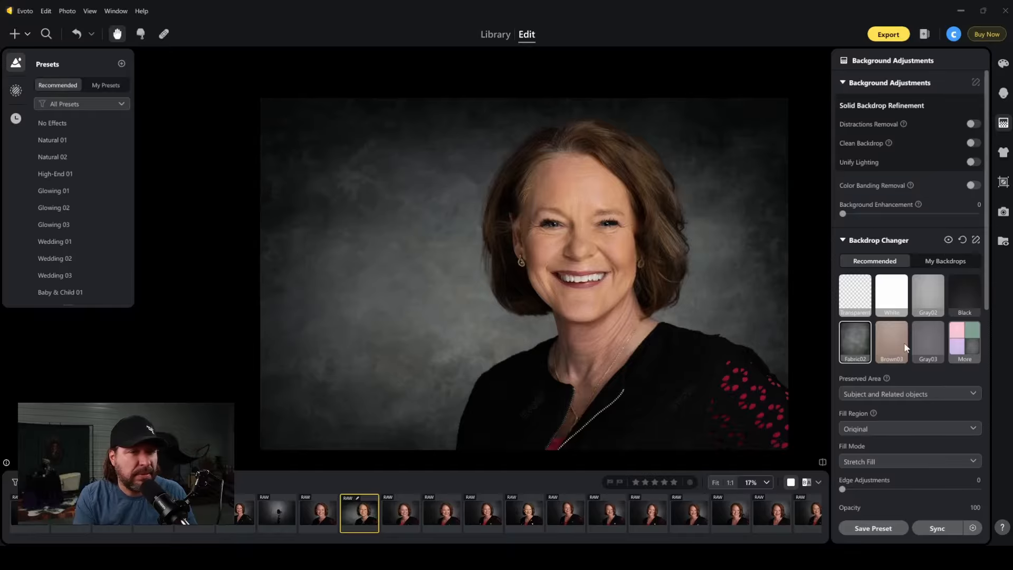
pyautogui.click(877, 352)
pyautogui.scroll(2, 704, 375)
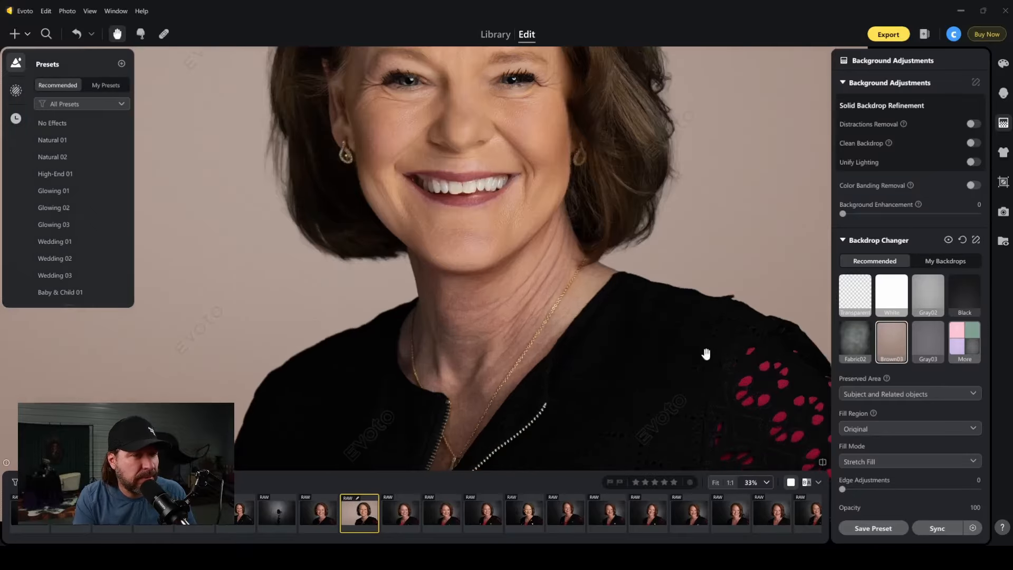
pyautogui.moveTo(706, 313); pyautogui.dragTo(801, 301)
pyautogui.scroll(-2, 707, 340)
pyautogui.moveTo(653, 368); pyautogui.dragTo(642, 346)
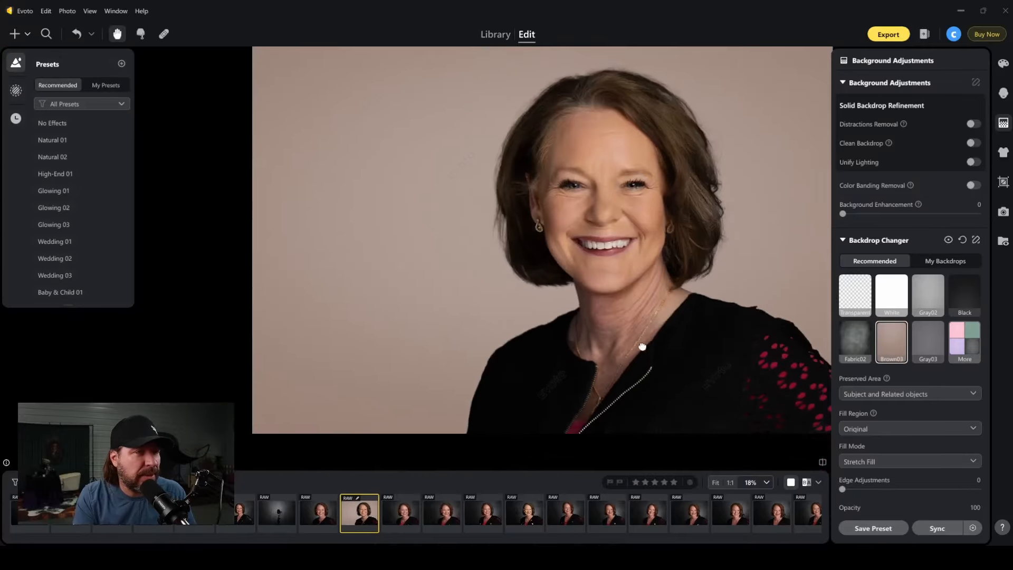
# Apply the Gray03 backdrop to the portrait and enable Remove Spill.
pyautogui.click(921, 342)
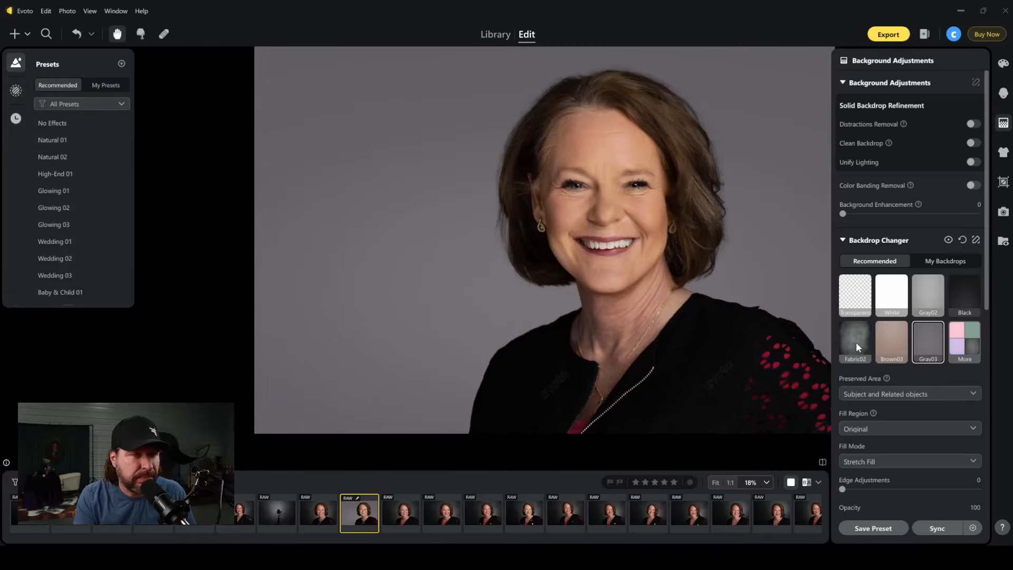
pyautogui.scroll(-2, 924, 363)
pyautogui.scroll(-2, 924, 364)
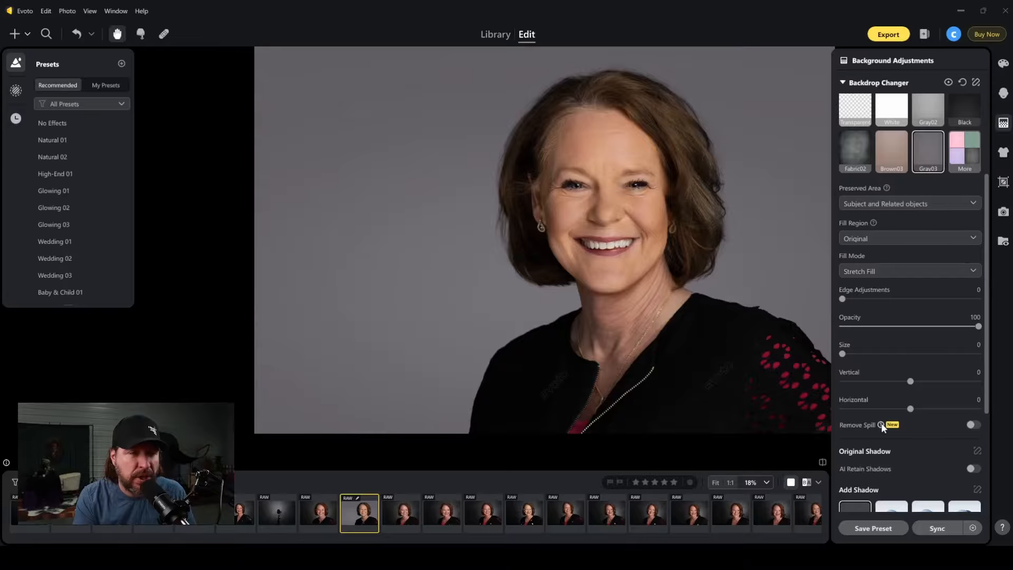
pyautogui.click(960, 424)
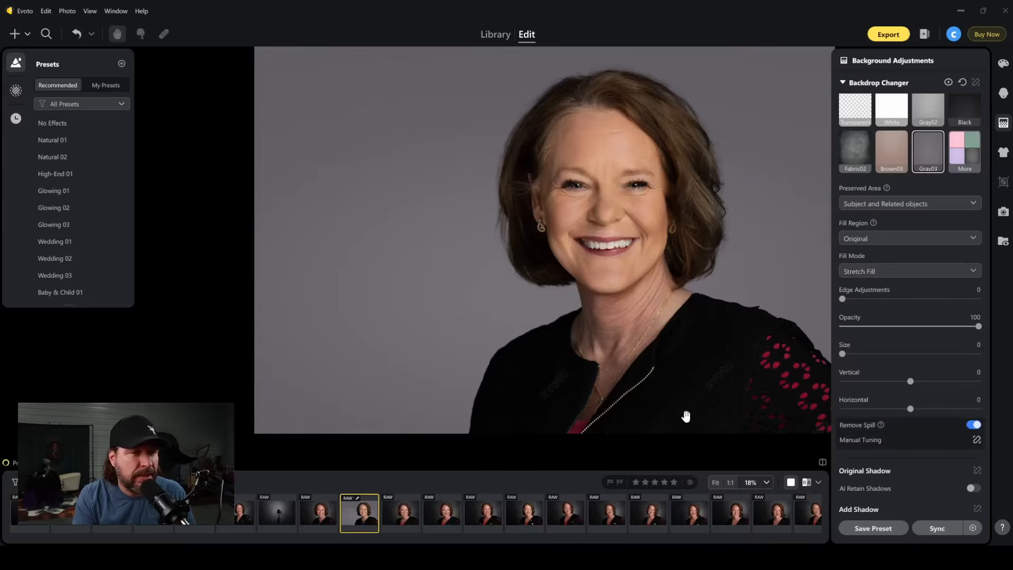
# Compare the portrait with its new backdrop against the original photo several times.
pyautogui.press('\\')
pyautogui.press('\\')
pyautogui.press('\\')
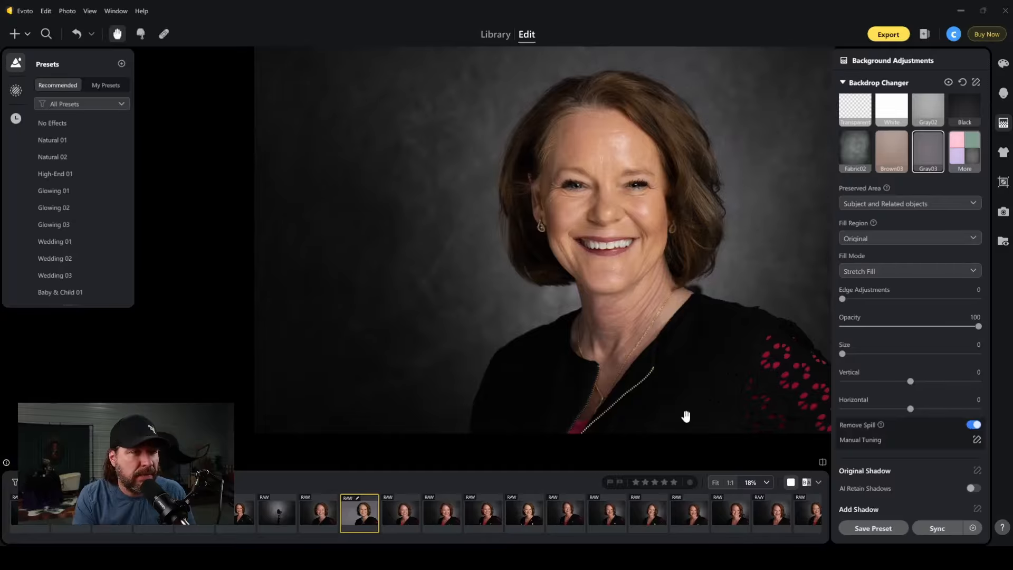
pyautogui.press('\\')
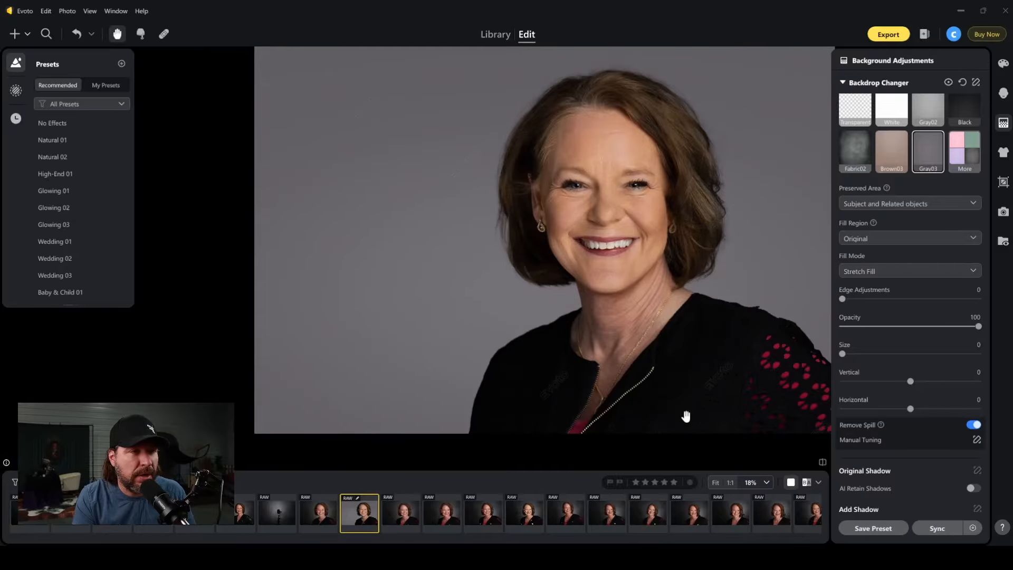